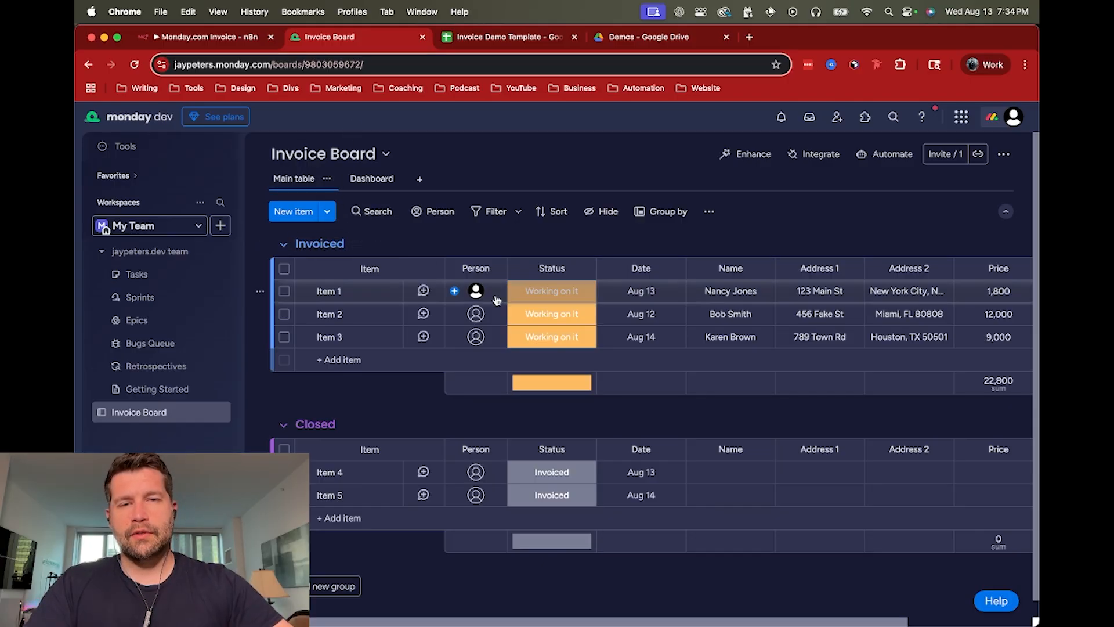
- Review the Invoice Board's columns and the placeholder cells in the Invoice Demo Template spreadsheet
{"action": "scroll", "coordinate": [547, 295], "scroll_direction": "right", "scroll_amount": 5}
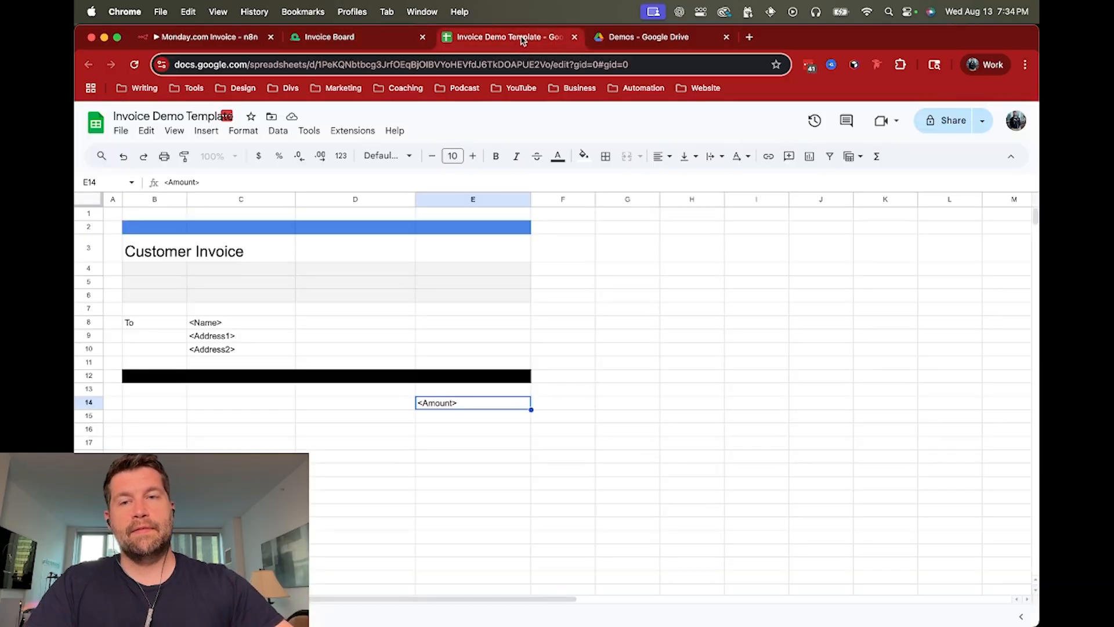
{"action": "left_click", "coordinate": [522, 38]}
{"action": "scroll", "coordinate": [215, 277], "scroll_direction": "down", "scroll_amount": 3}
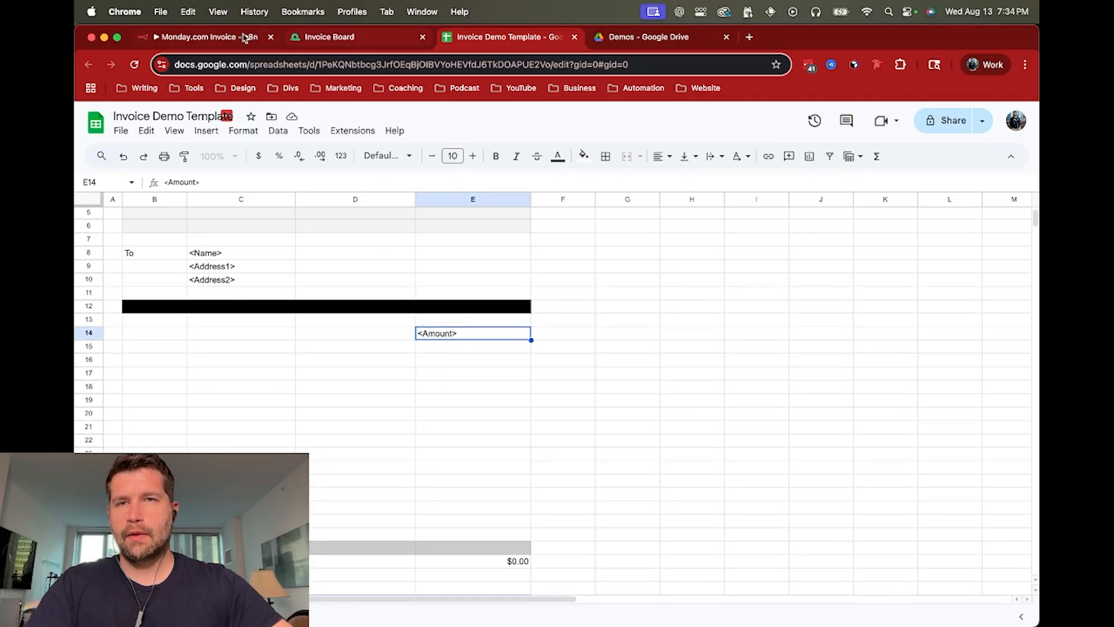
{"action": "left_click", "coordinate": [337, 37]}
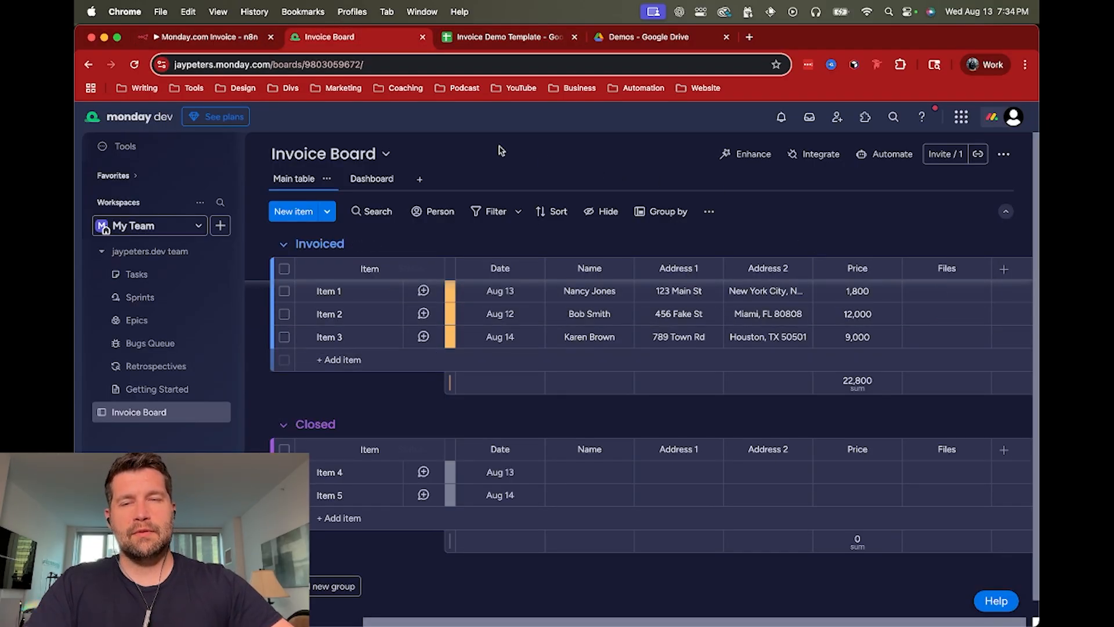
- Switch to the Monday.com Invoice workflow in n8n and inspect the Schedule Trigger node's cron expression
{"action": "left_click", "coordinate": [234, 37]}
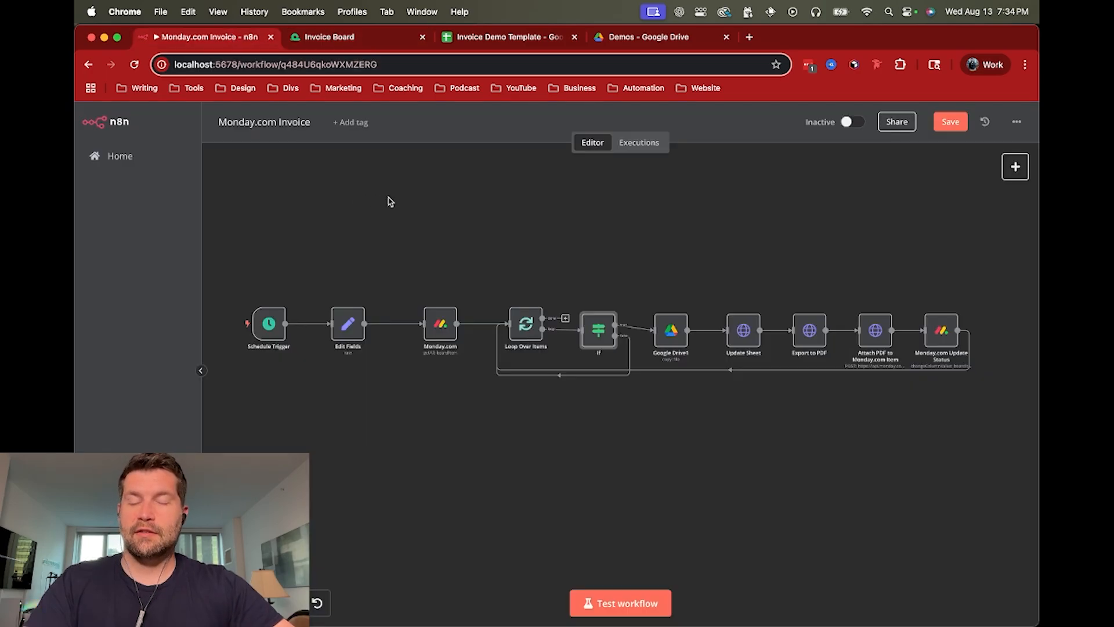
{"action": "double_click", "coordinate": [268, 323]}
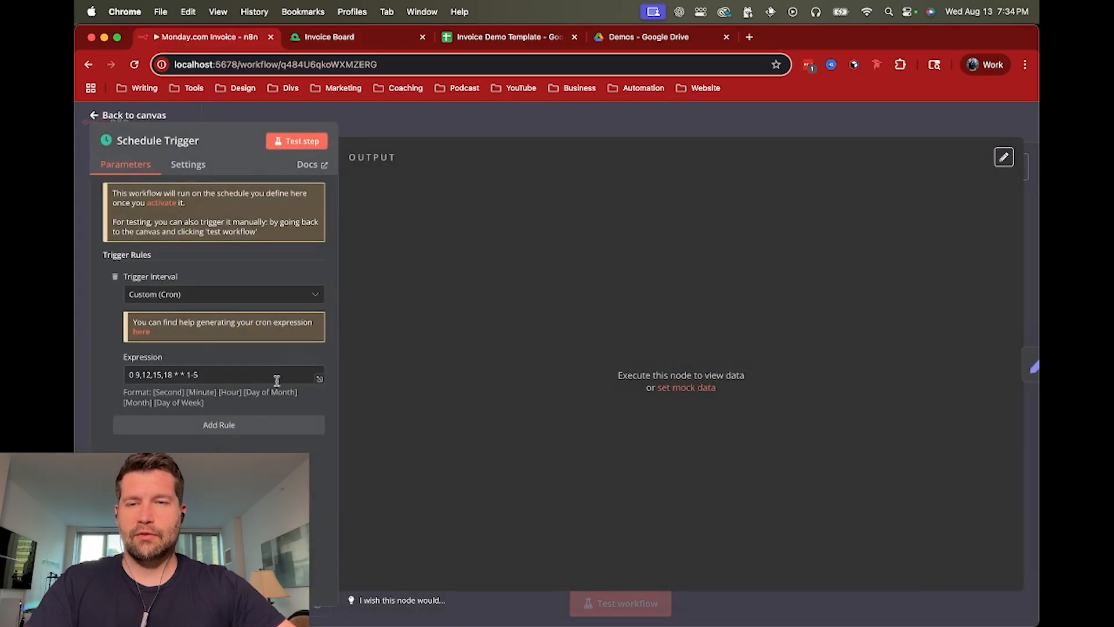
{"action": "left_click", "coordinate": [203, 373]}
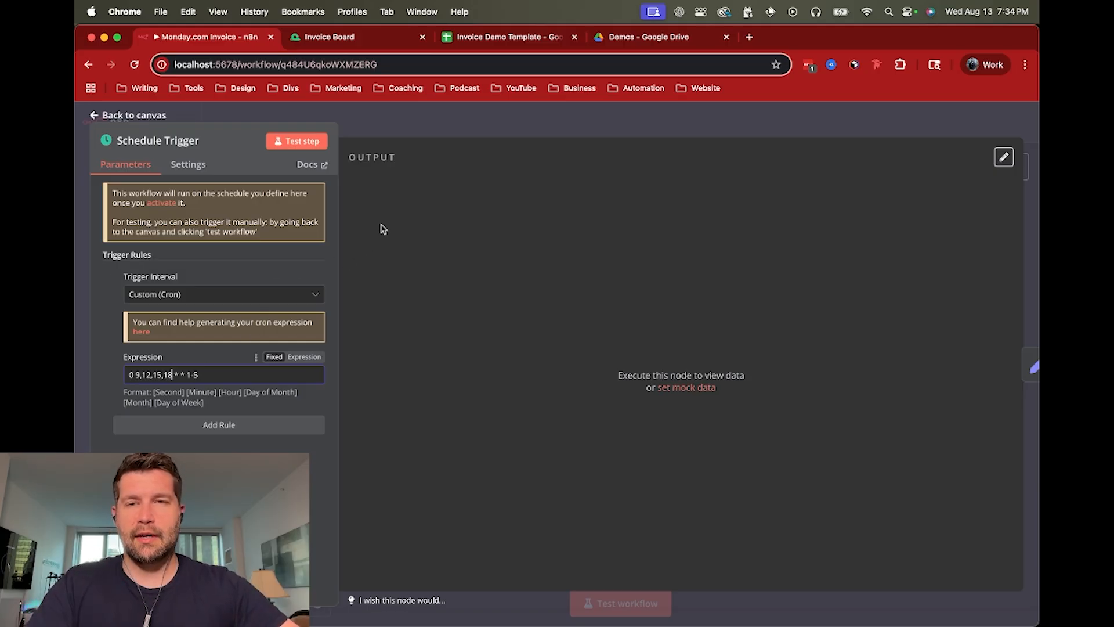
{"action": "left_click", "coordinate": [512, 117]}
- Open the Edit Fields node with the placeholder cell mapping, test it, and return to the canvas
{"action": "double_click", "coordinate": [348, 326]}
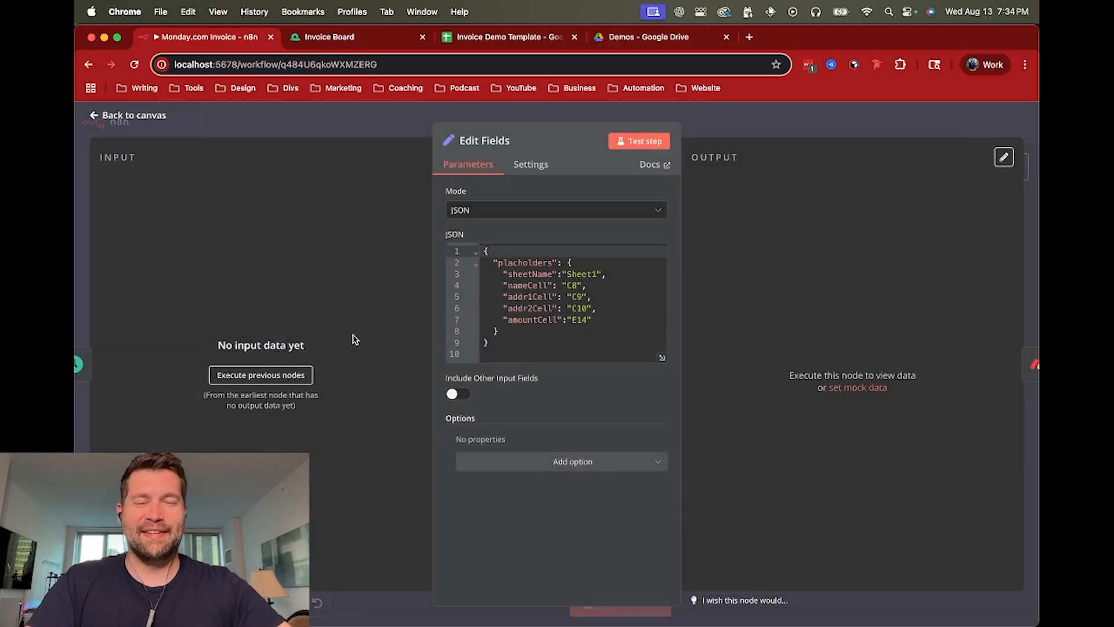
{"action": "left_click", "coordinate": [640, 141]}
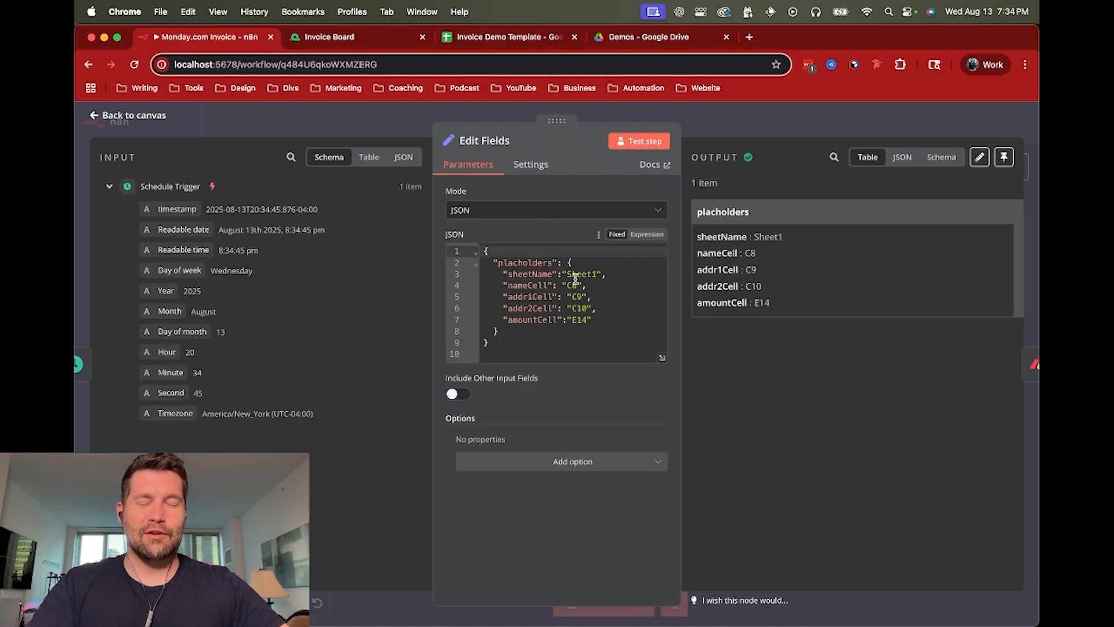
{"action": "left_click", "coordinate": [749, 128]}
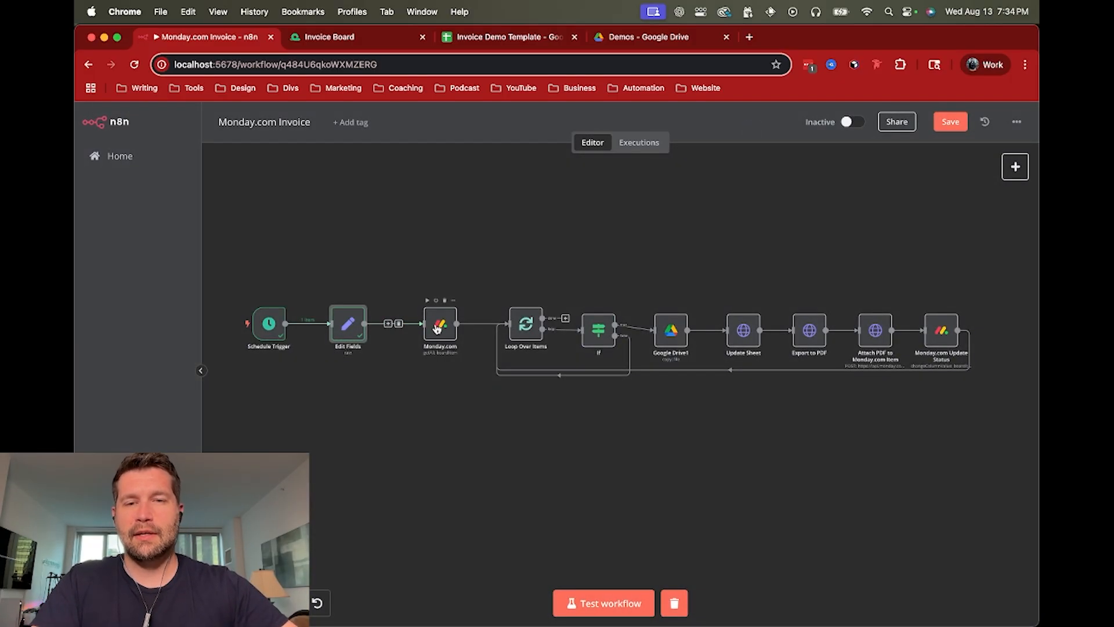
- Test the Monday.com node that gets many items from the Invoiced group of Invoice Board, and return to the canvas
{"action": "double_click", "coordinate": [440, 328]}
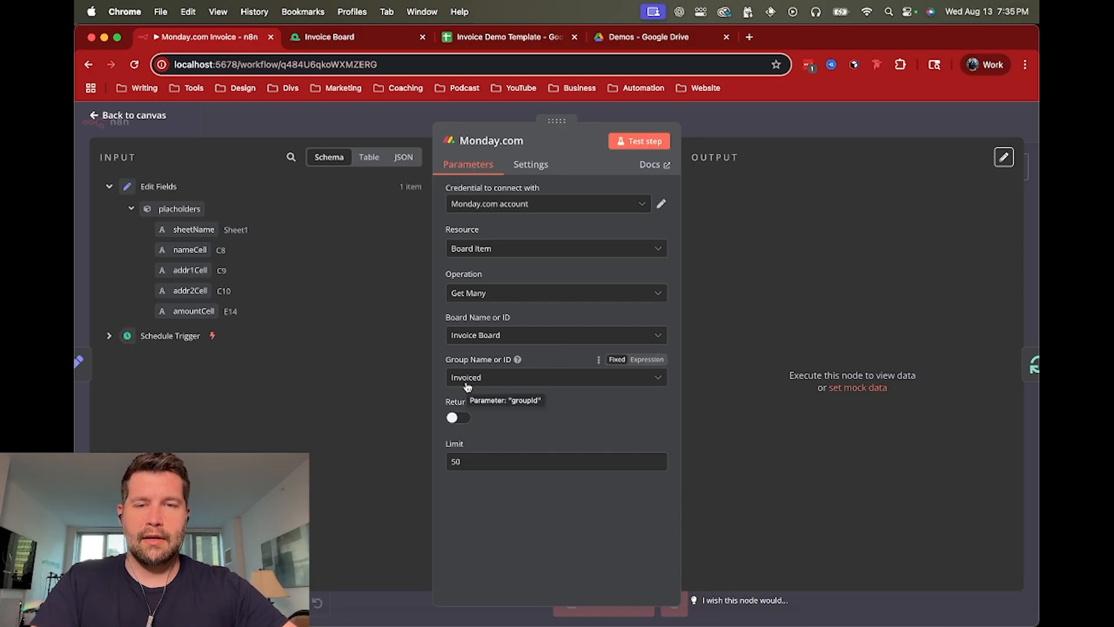
{"action": "left_click", "coordinate": [638, 141]}
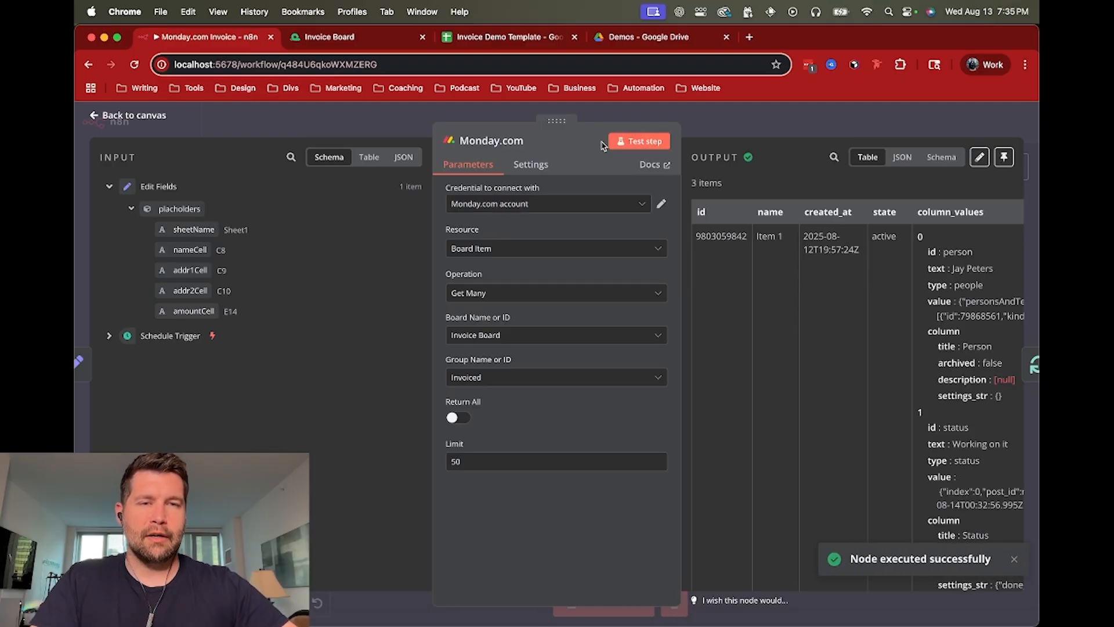
{"action": "left_click", "coordinate": [752, 124]}
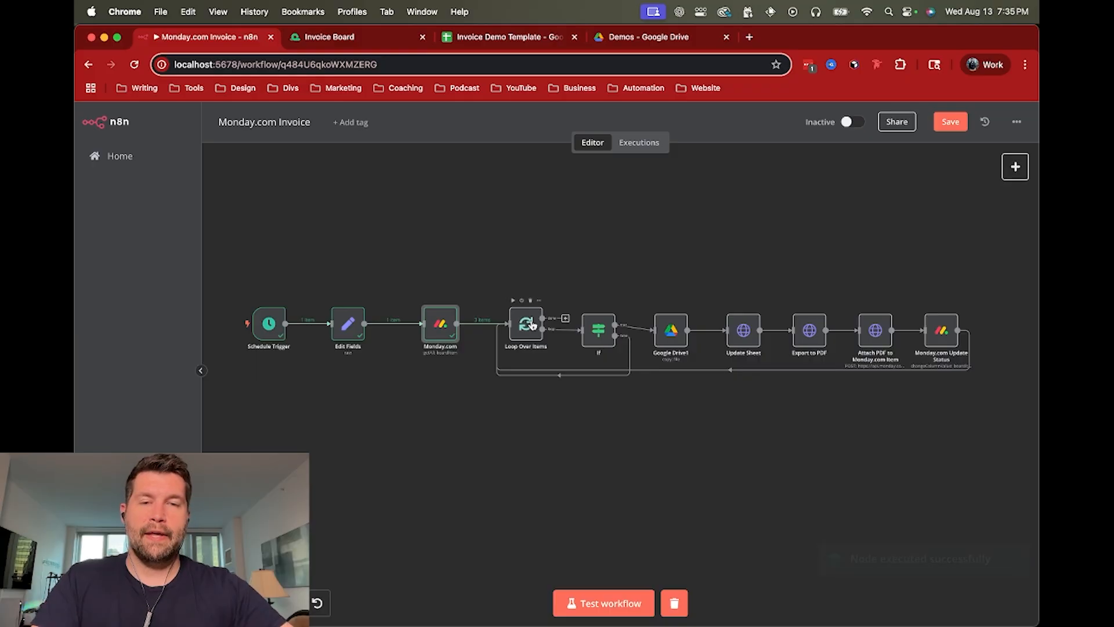
- View the If node's condition and check the status labels available for Item 1 on the Invoice Board
{"action": "scroll", "coordinate": [547, 244], "scroll_direction": "right", "scroll_amount": 3}
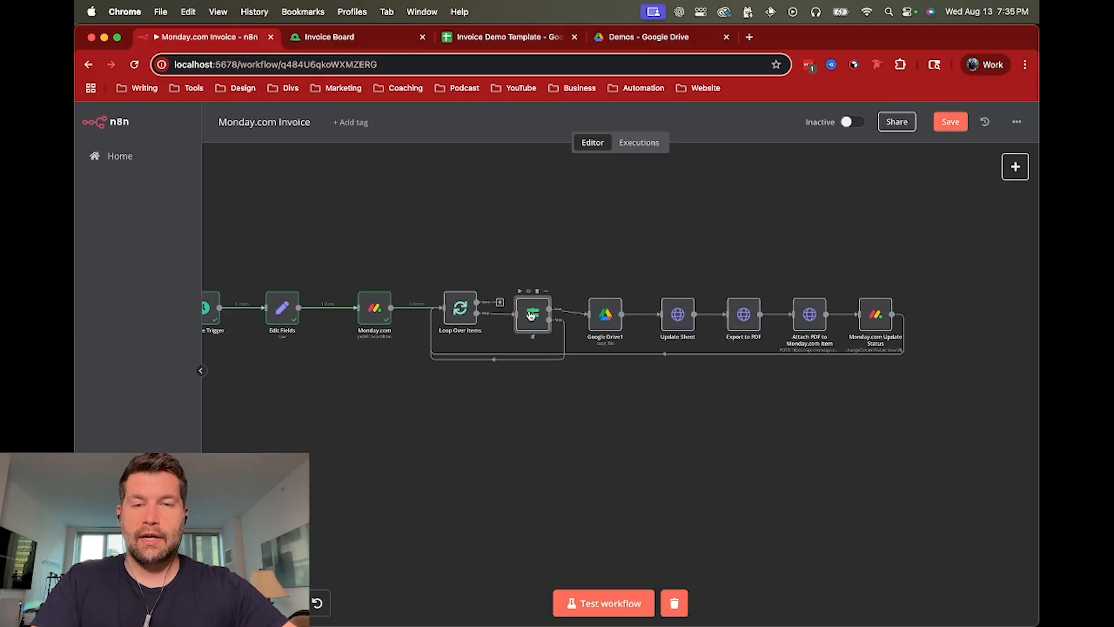
{"action": "double_click", "coordinate": [530, 315]}
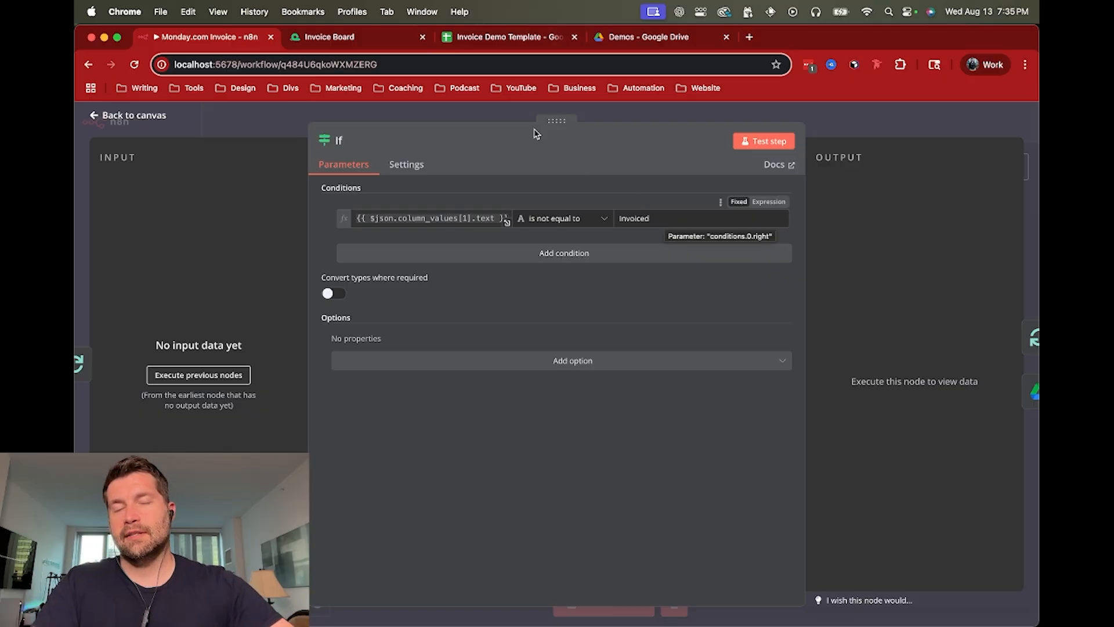
{"action": "left_click", "coordinate": [360, 36]}
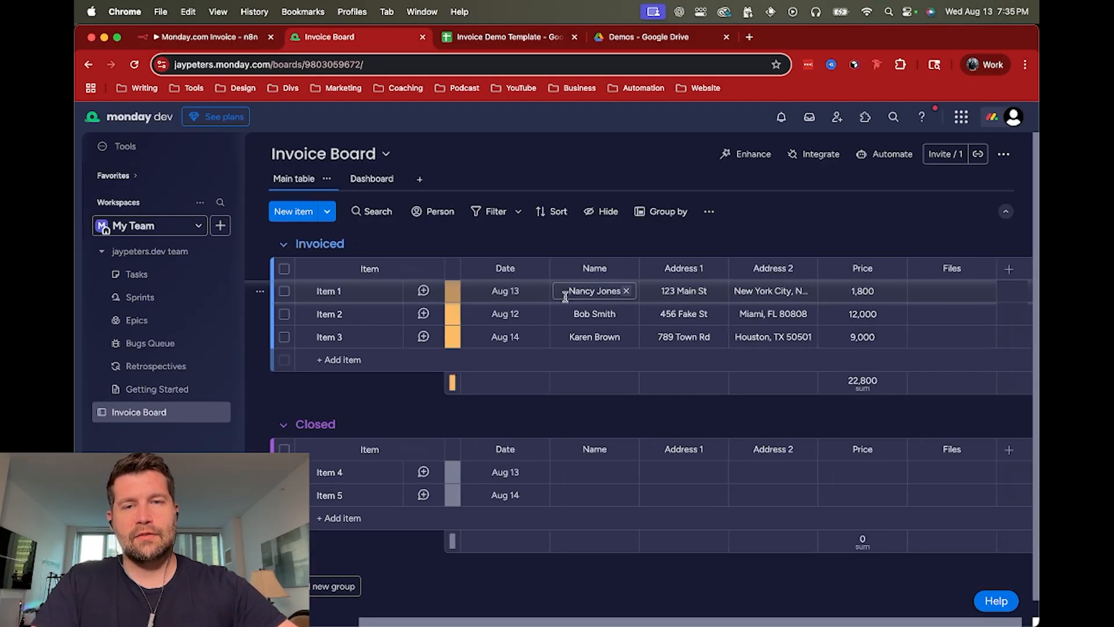
{"action": "left_click", "coordinate": [510, 296]}
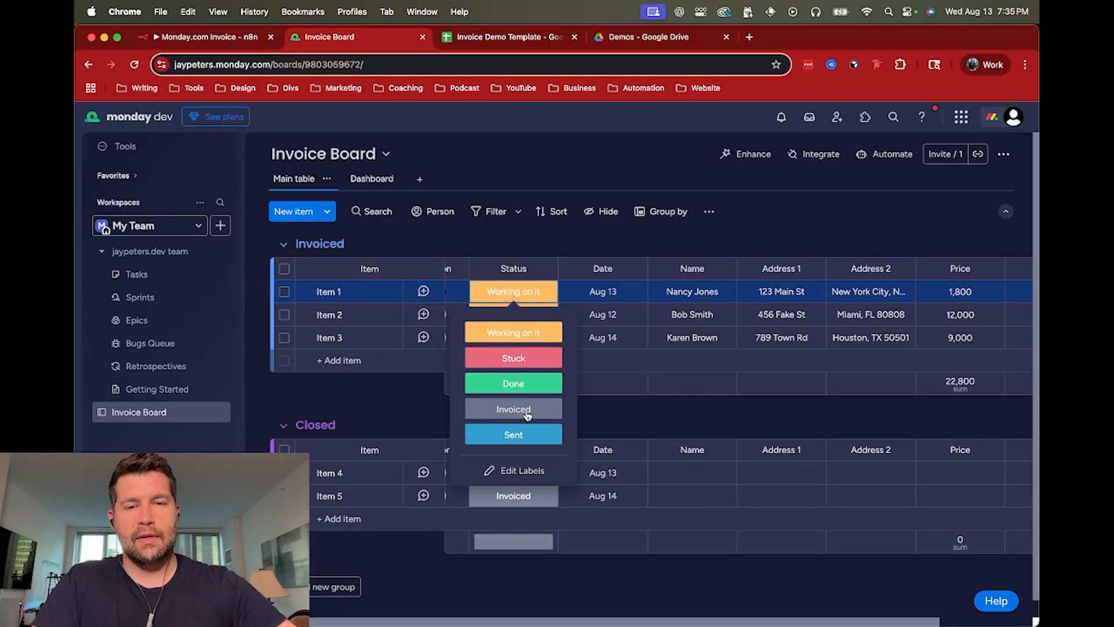
{"action": "left_click", "coordinate": [534, 287]}
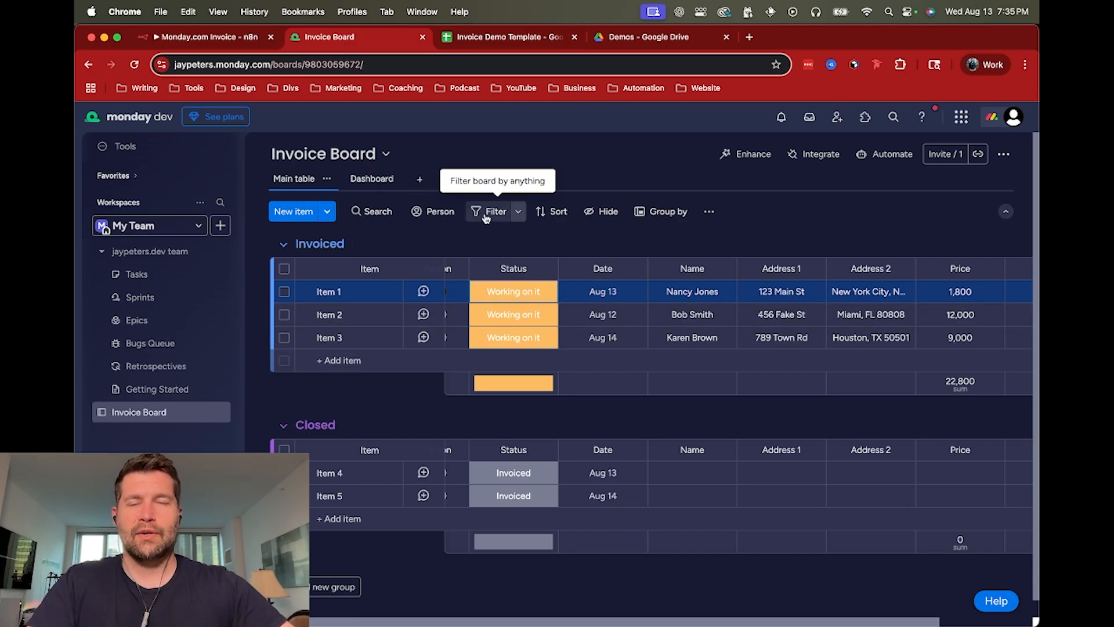
- Return to the n8n workflow, test the If node, and inspect its status expression and comparison value against the input data
{"action": "left_click", "coordinate": [246, 42]}
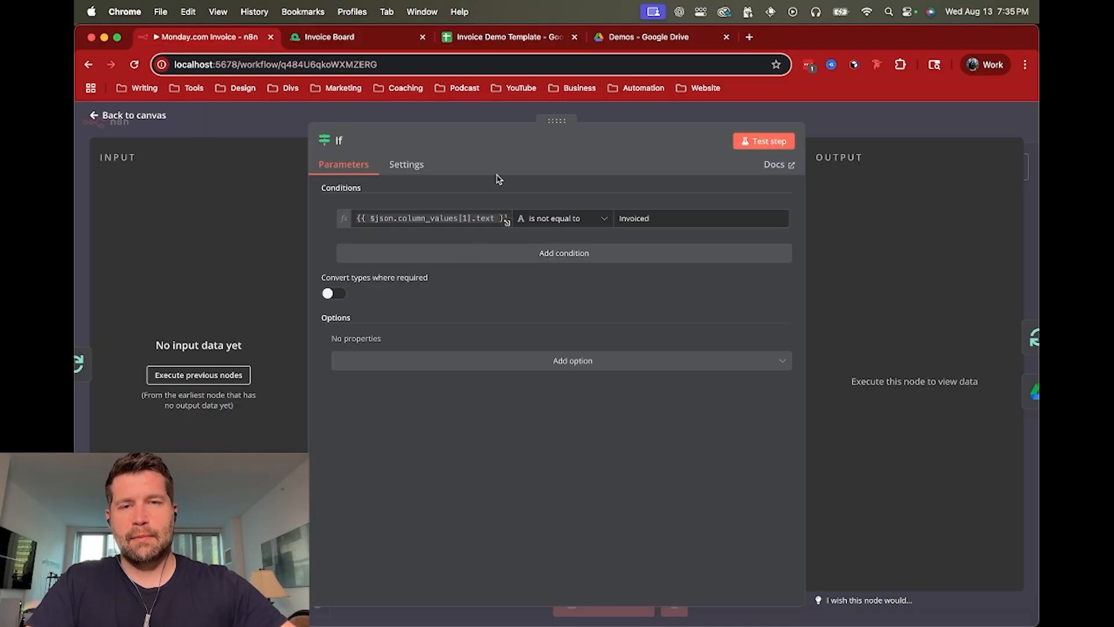
{"action": "left_click", "coordinate": [754, 140]}
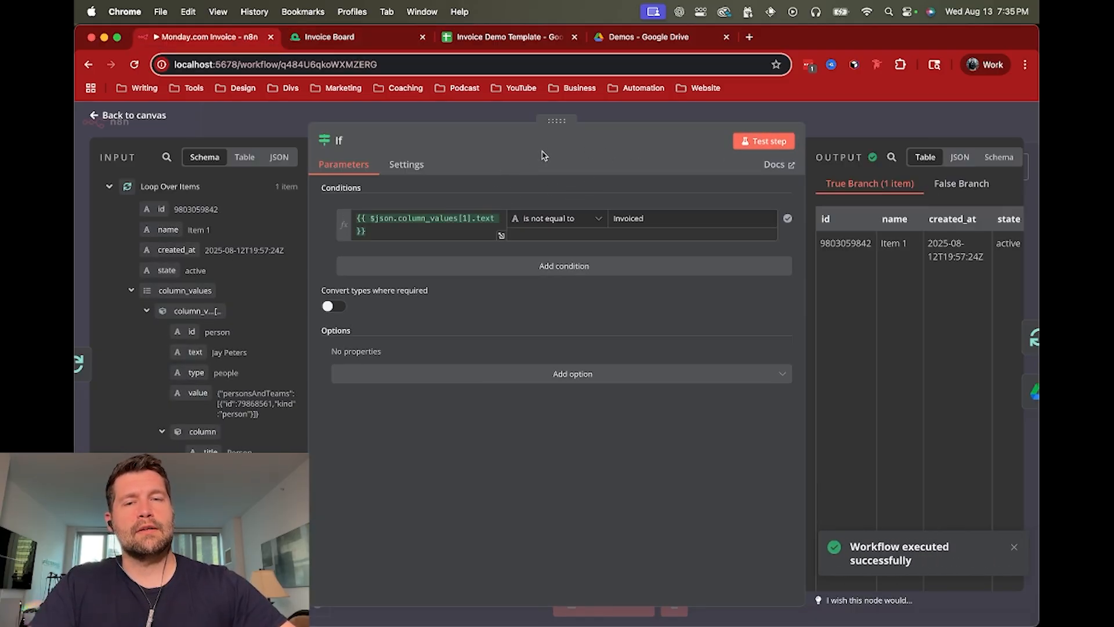
{"action": "left_click", "coordinate": [390, 232]}
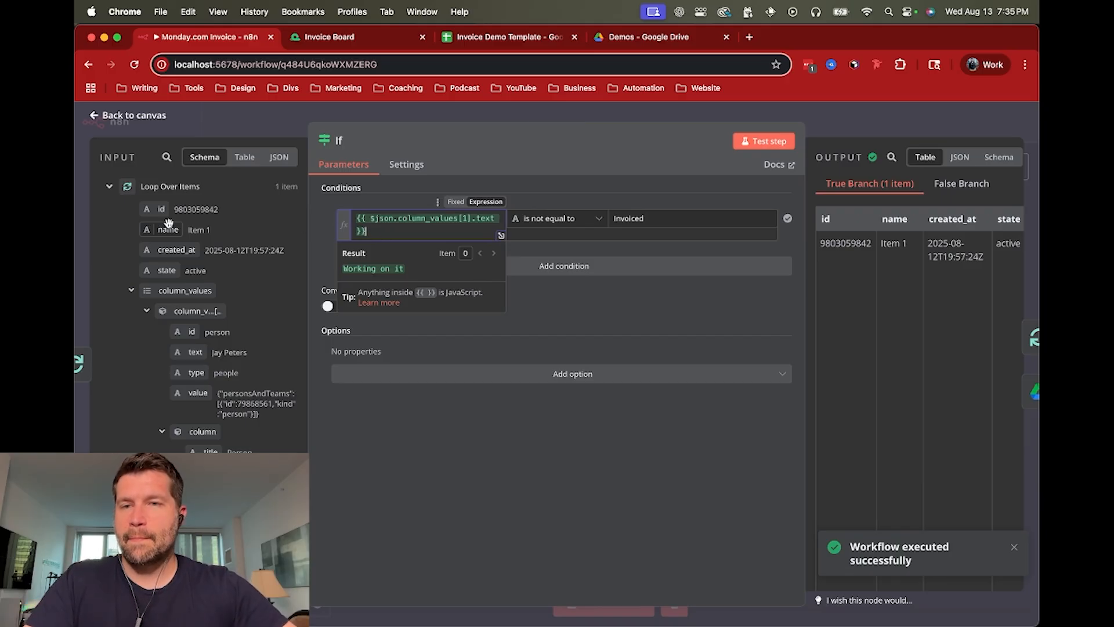
{"action": "left_click", "coordinate": [149, 314]}
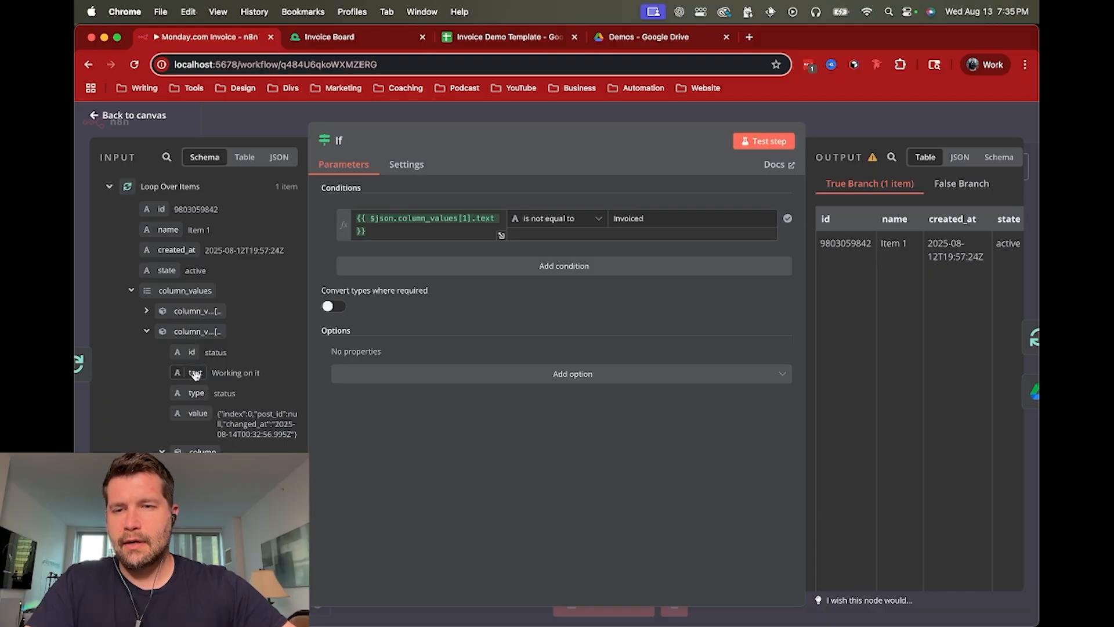
{"action": "left_click", "coordinate": [417, 234]}
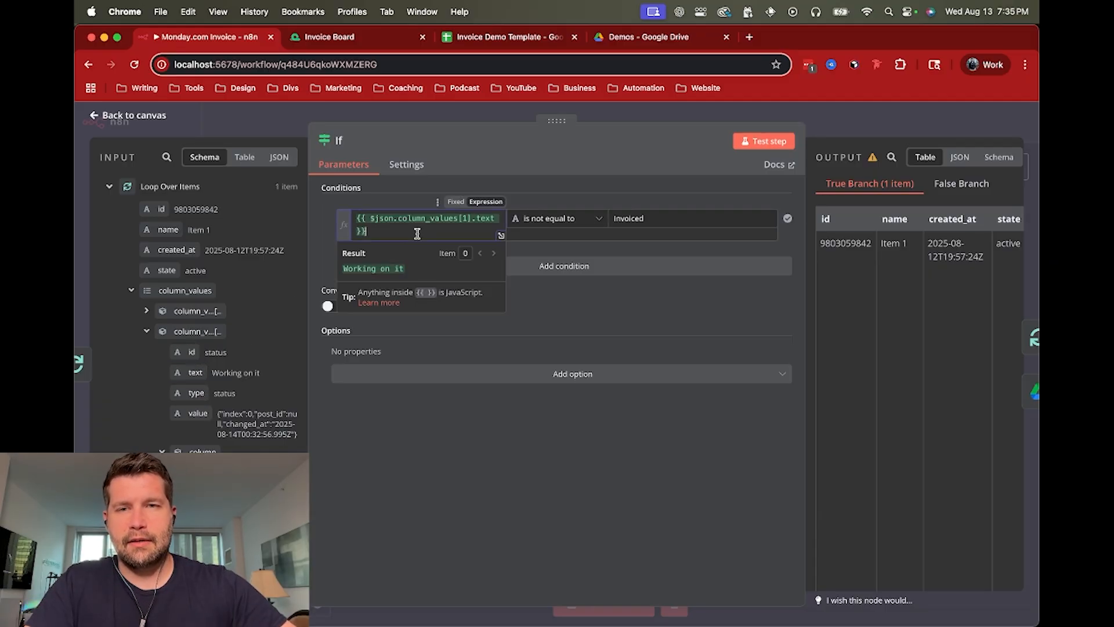
{"action": "left_click", "coordinate": [674, 217]}
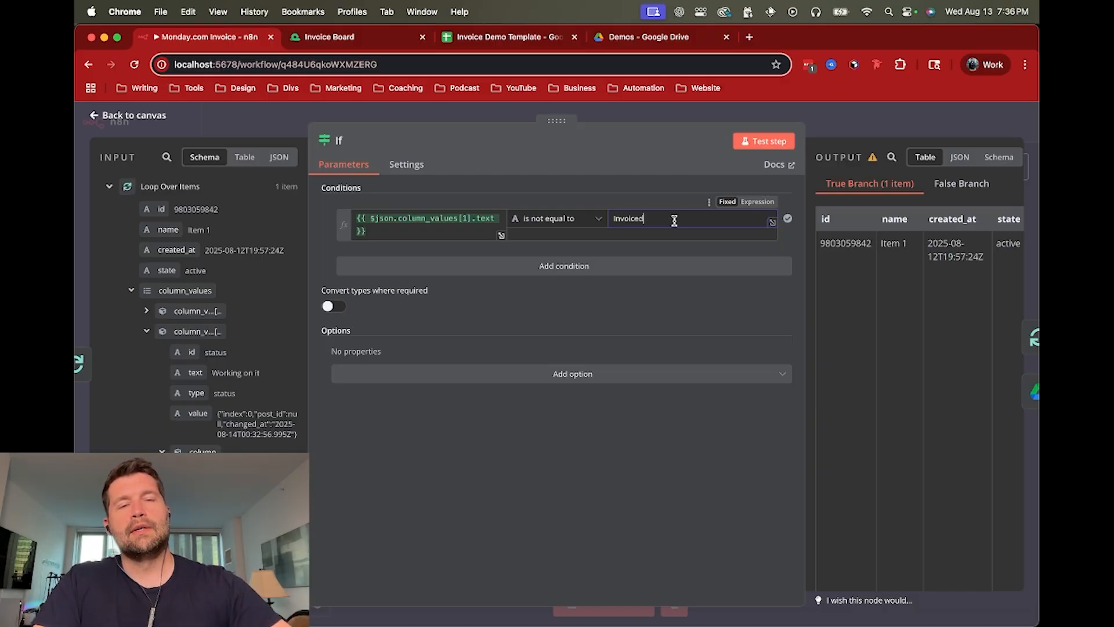
{"action": "double_click", "coordinate": [642, 219]}
{"action": "left_click", "coordinate": [652, 219]}
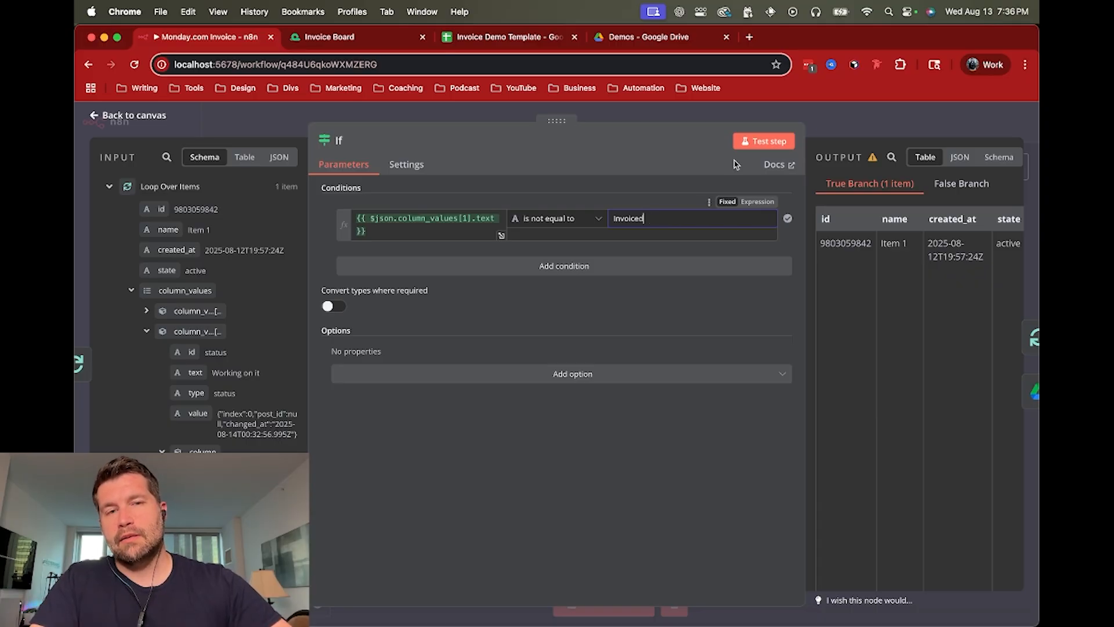
{"action": "left_click", "coordinate": [835, 123]}
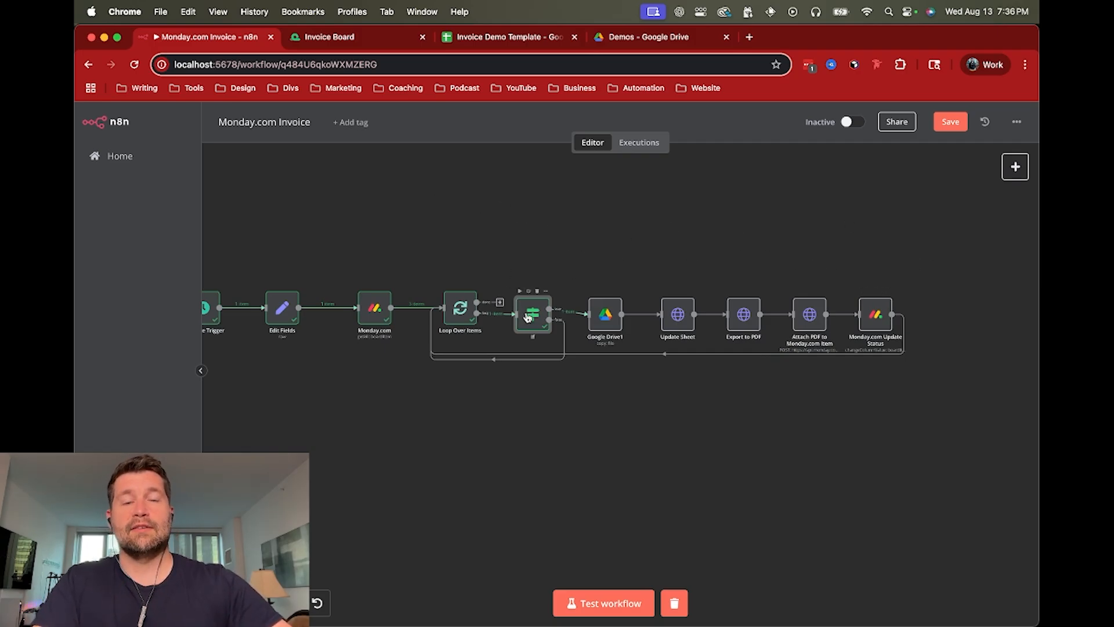
- Open the Google Drive1 copy node and look over the Invoice Demo Template spreadsheet that it copies
{"action": "left_click", "coordinate": [606, 317]}
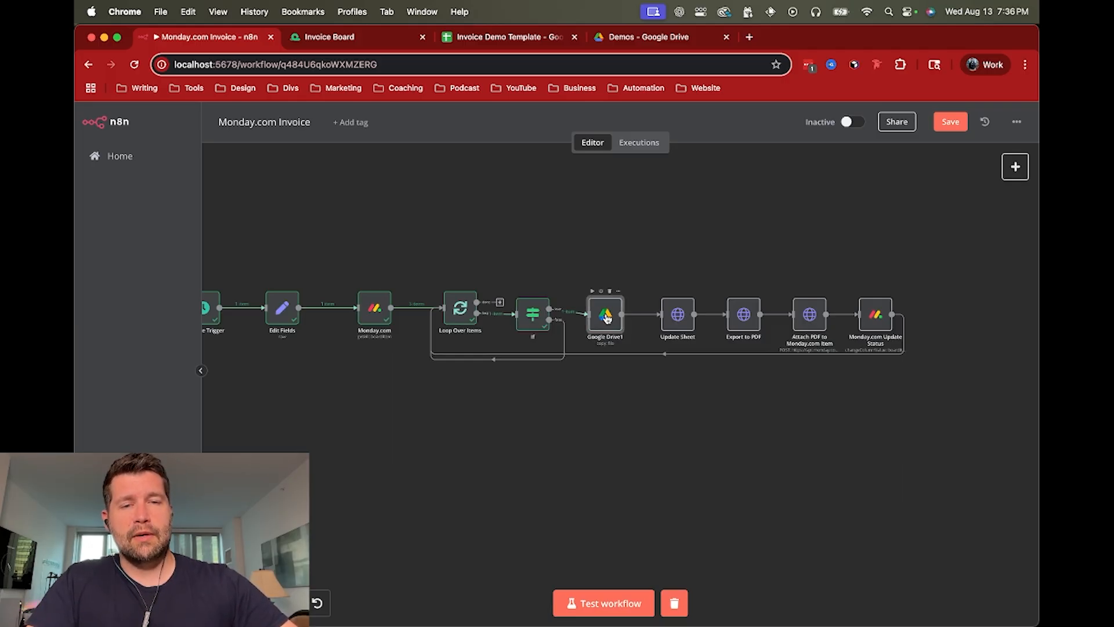
{"action": "double_click", "coordinate": [606, 317]}
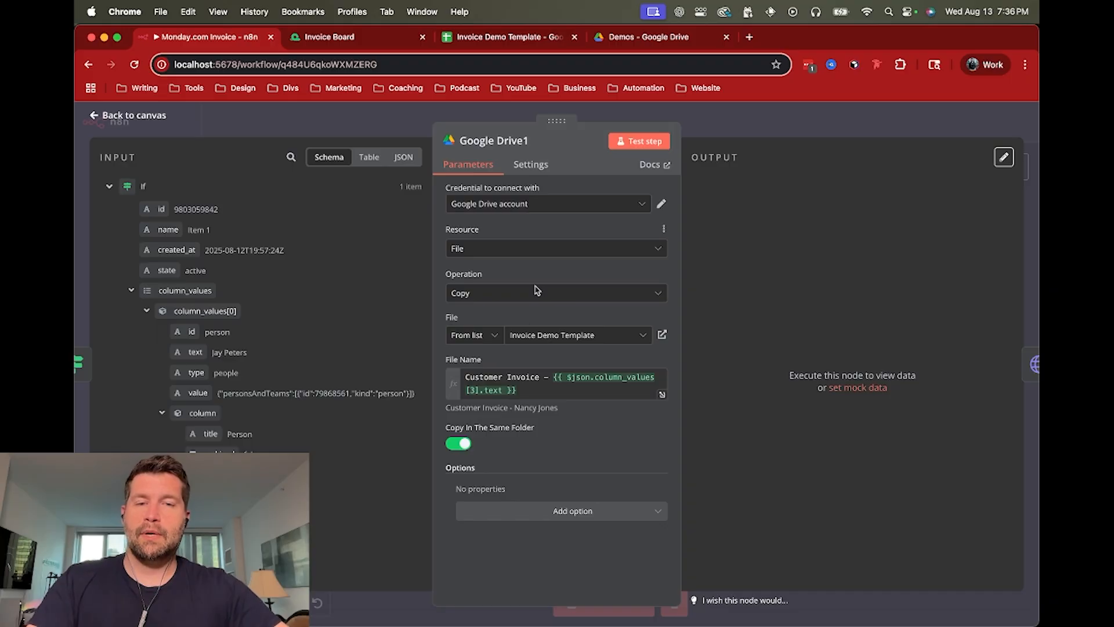
{"action": "left_click", "coordinate": [521, 46]}
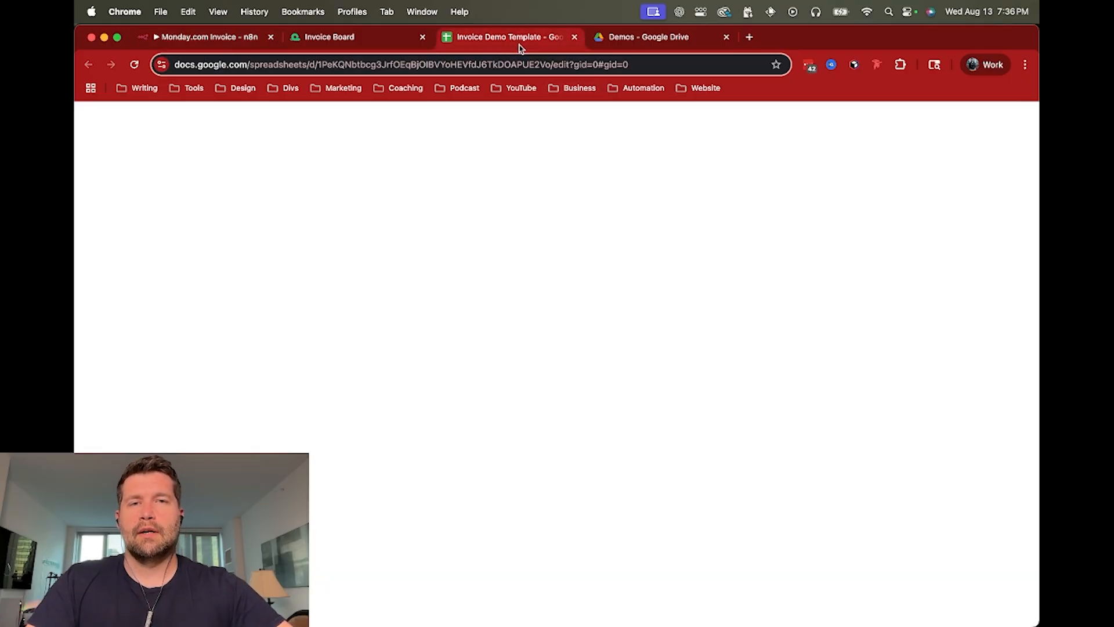
{"action": "scroll", "coordinate": [245, 381], "scroll_direction": "up", "scroll_amount": 3}
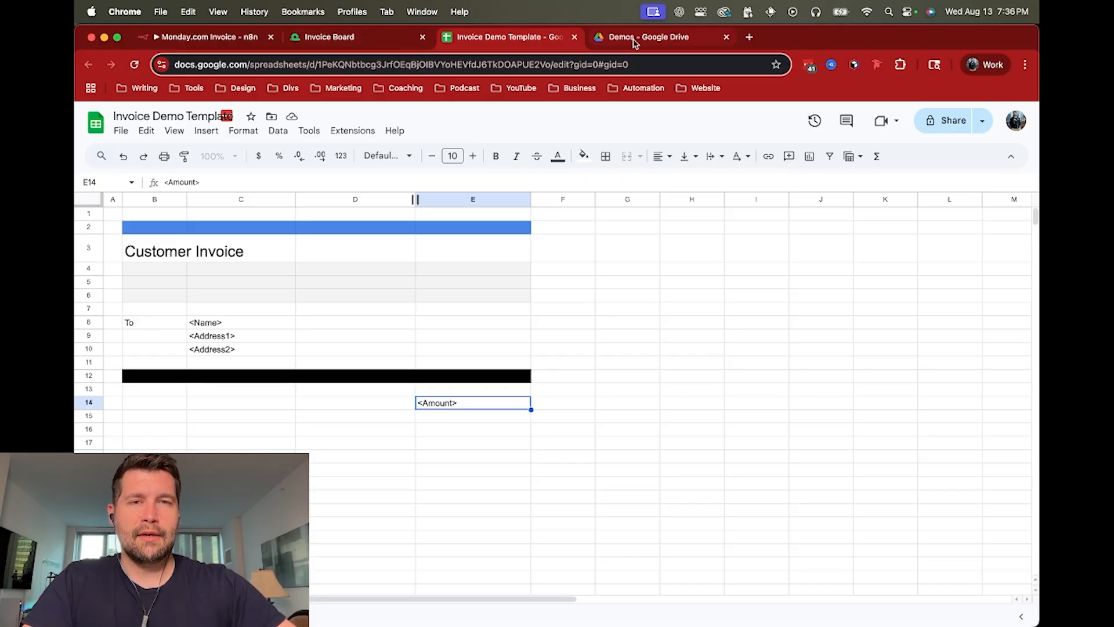
{"action": "left_click", "coordinate": [246, 46]}
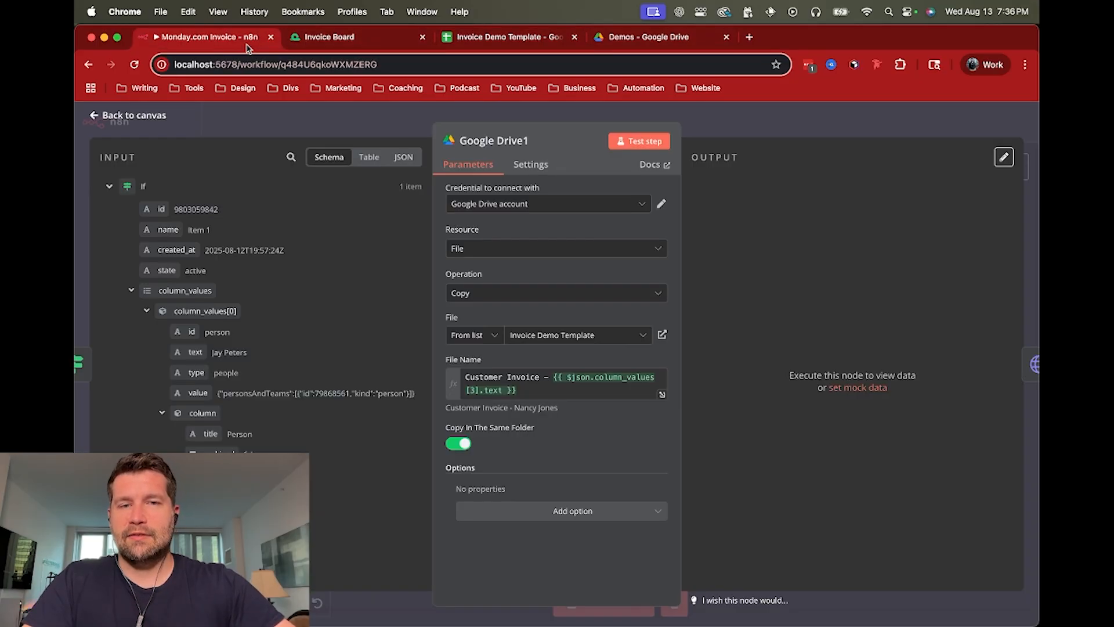
- Check the alternative to copying in the same folder and compare the File Name expression with column_values[3] in the input data
{"action": "left_click", "coordinate": [464, 445]}
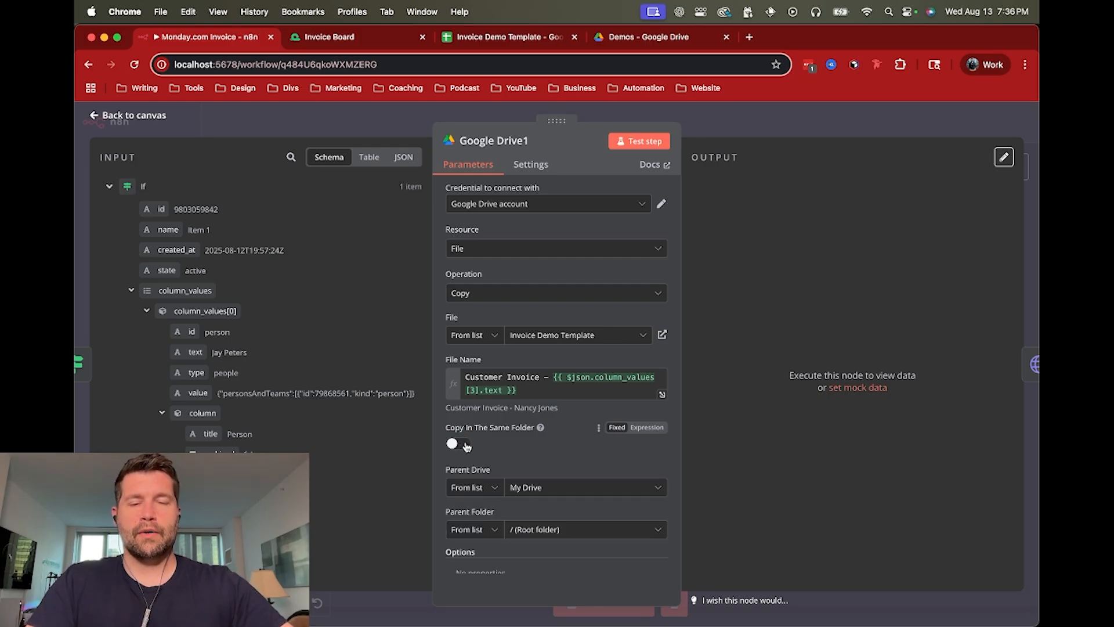
{"action": "left_click", "coordinate": [466, 445]}
{"action": "left_click", "coordinate": [540, 384]}
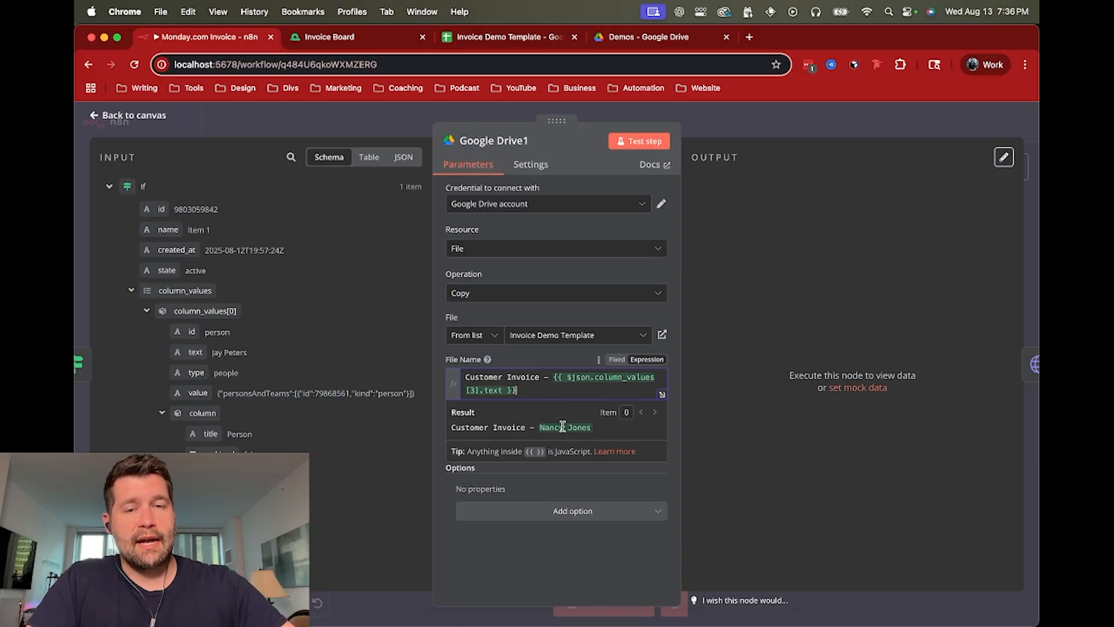
{"action": "left_click", "coordinate": [146, 310]}
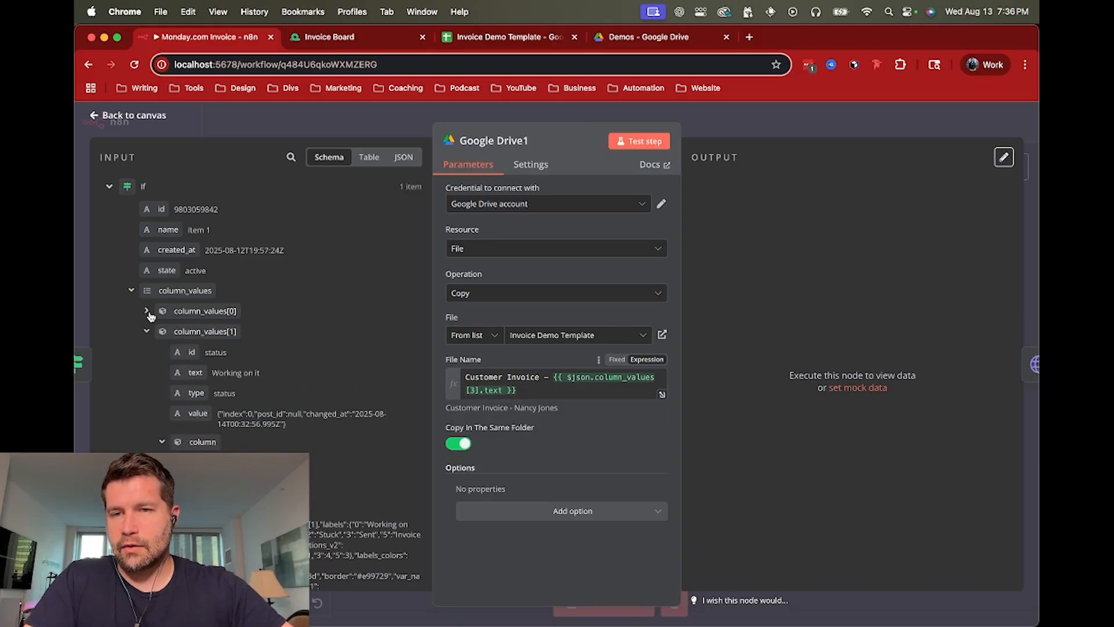
{"action": "left_click", "coordinate": [147, 331]}
{"action": "left_click", "coordinate": [146, 352]}
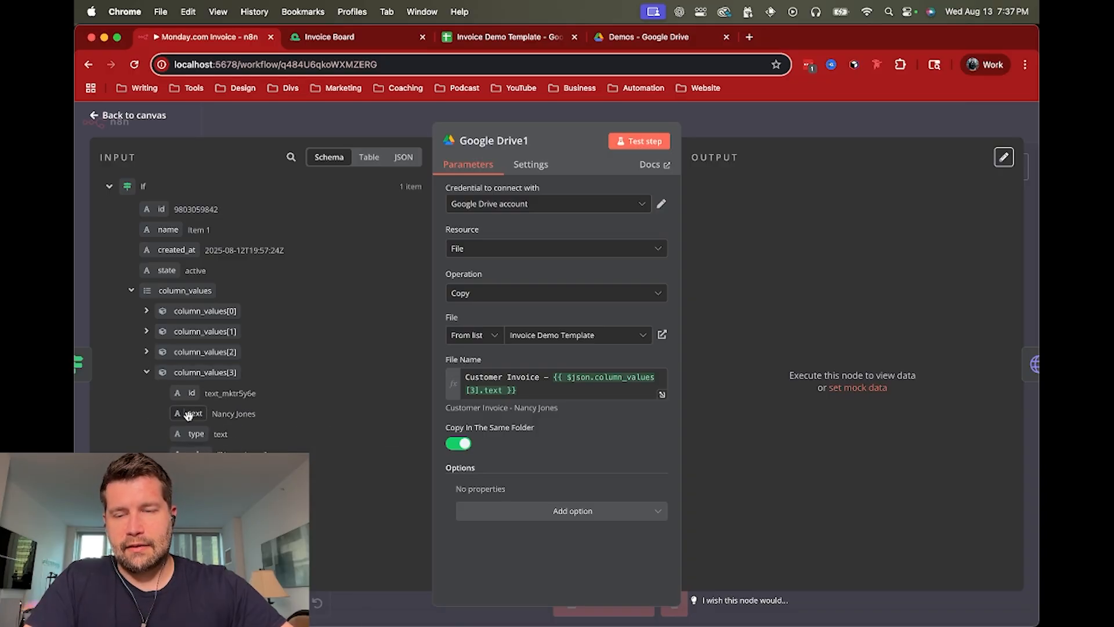
{"action": "left_click", "coordinate": [546, 387]}
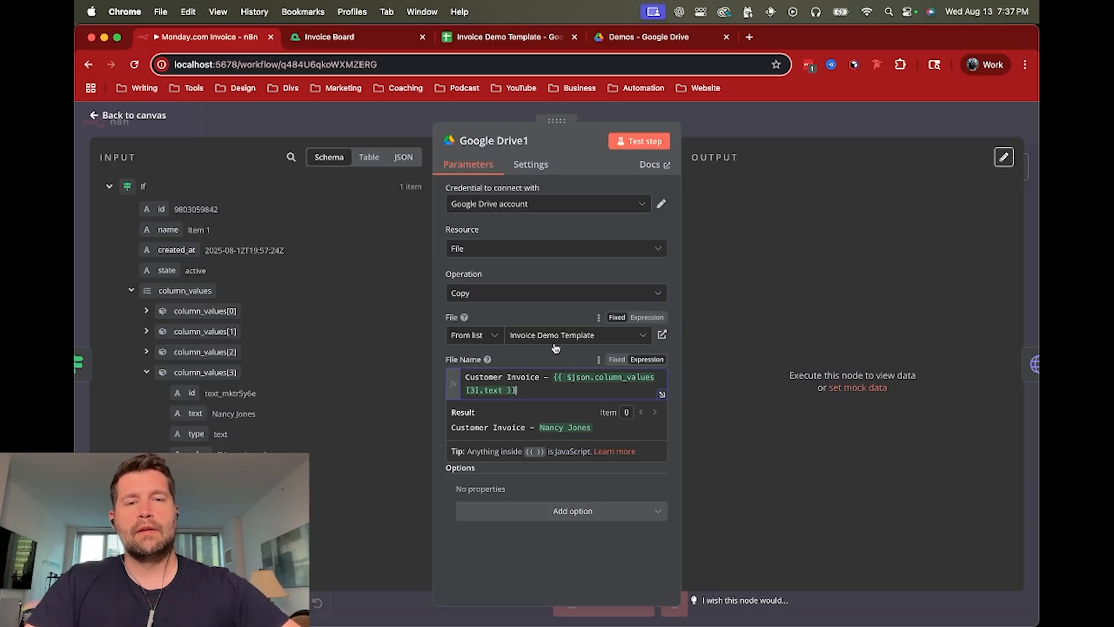
- Test the Google Drive1 node and look over the copied customer invoice from the Demos folder in Google Drive
{"action": "left_click", "coordinate": [638, 141]}
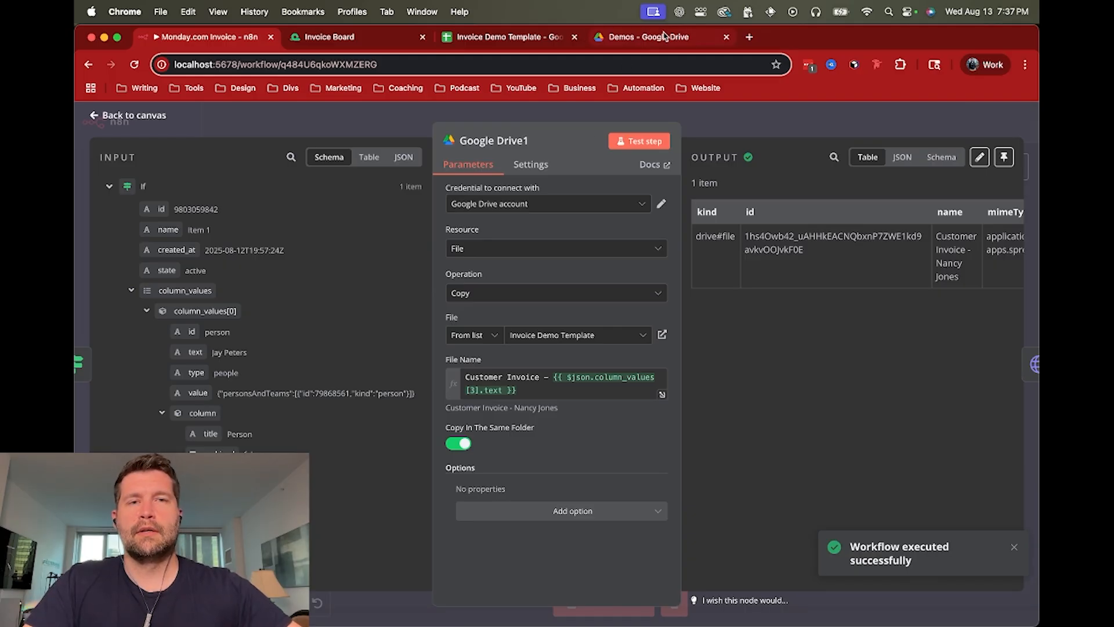
{"action": "left_click", "coordinate": [641, 37]}
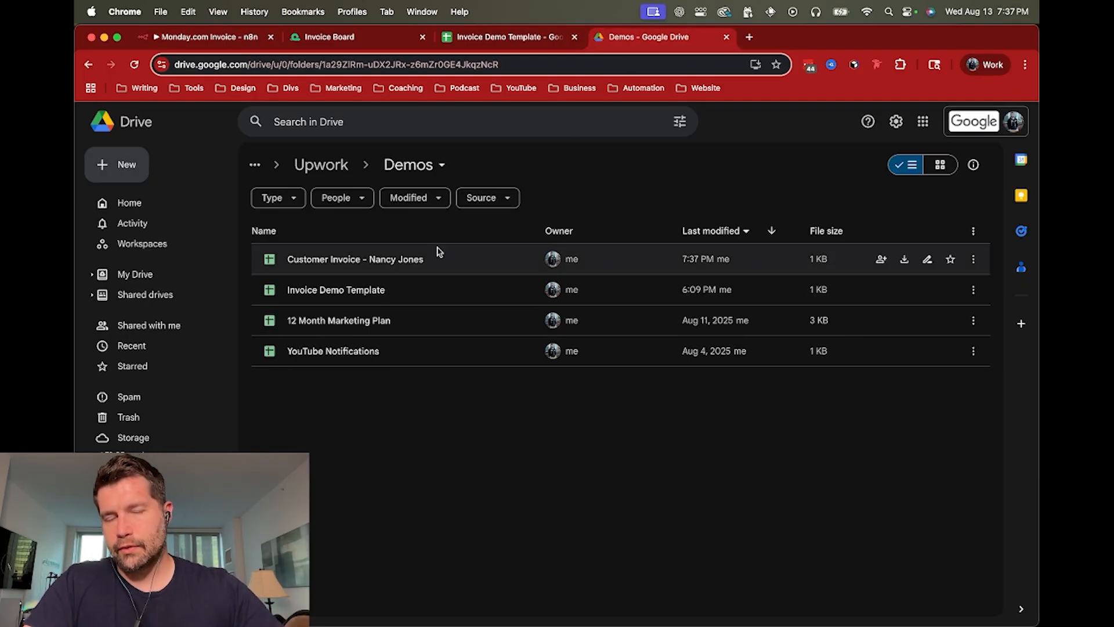
{"action": "left_click", "coordinate": [399, 260]}
{"action": "double_click", "coordinate": [399, 260]}
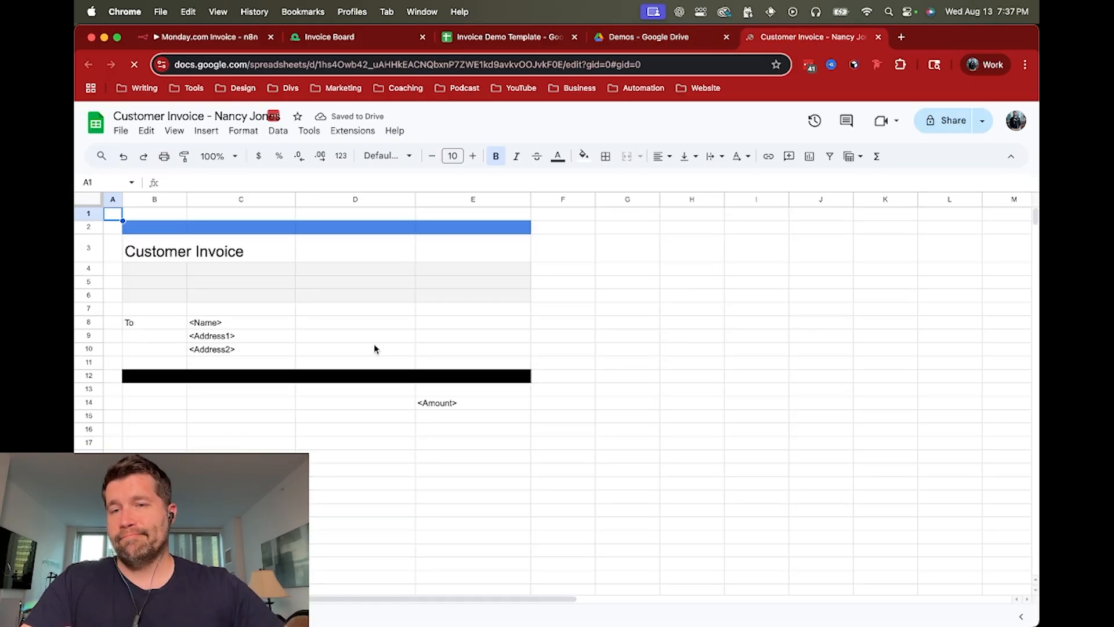
{"action": "scroll", "coordinate": [359, 349], "scroll_direction": "down", "scroll_amount": 3}
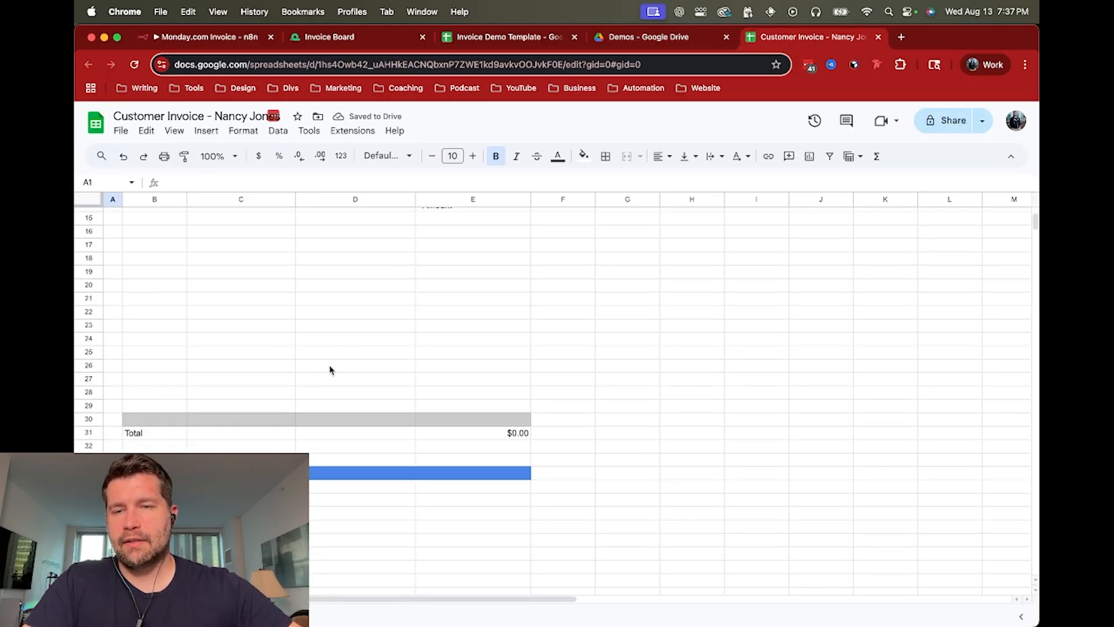
{"action": "scroll", "coordinate": [330, 369], "scroll_direction": "up", "scroll_amount": 3}
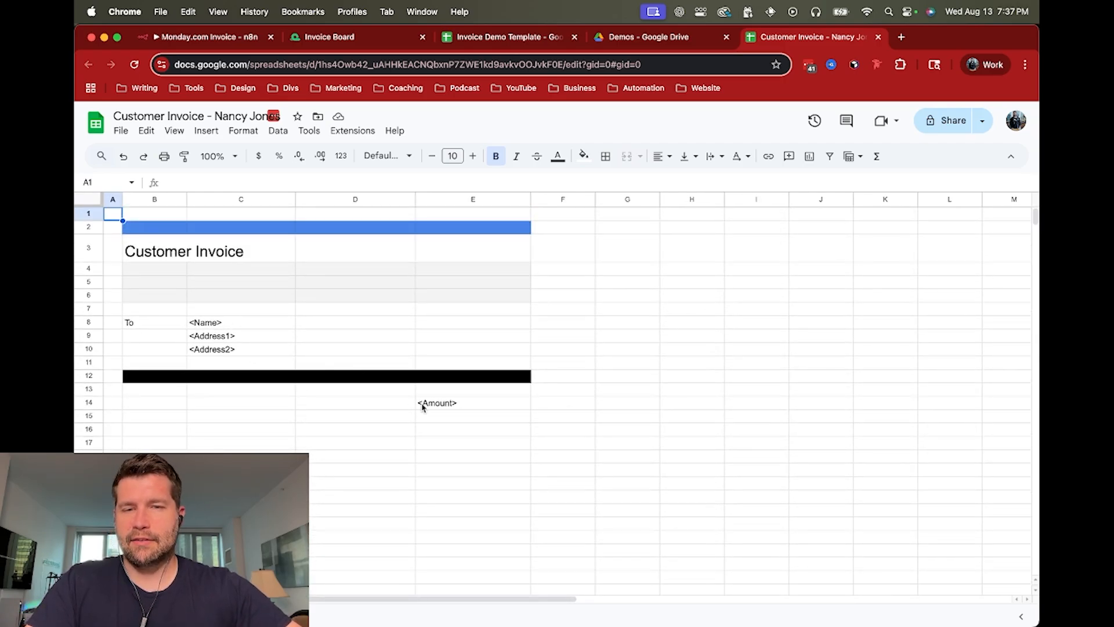
- Return to the n8n workflow and check the copied file's id in the Google Drive1 output
{"action": "left_click", "coordinate": [256, 42]}
{"action": "double_click", "coordinate": [795, 240]}
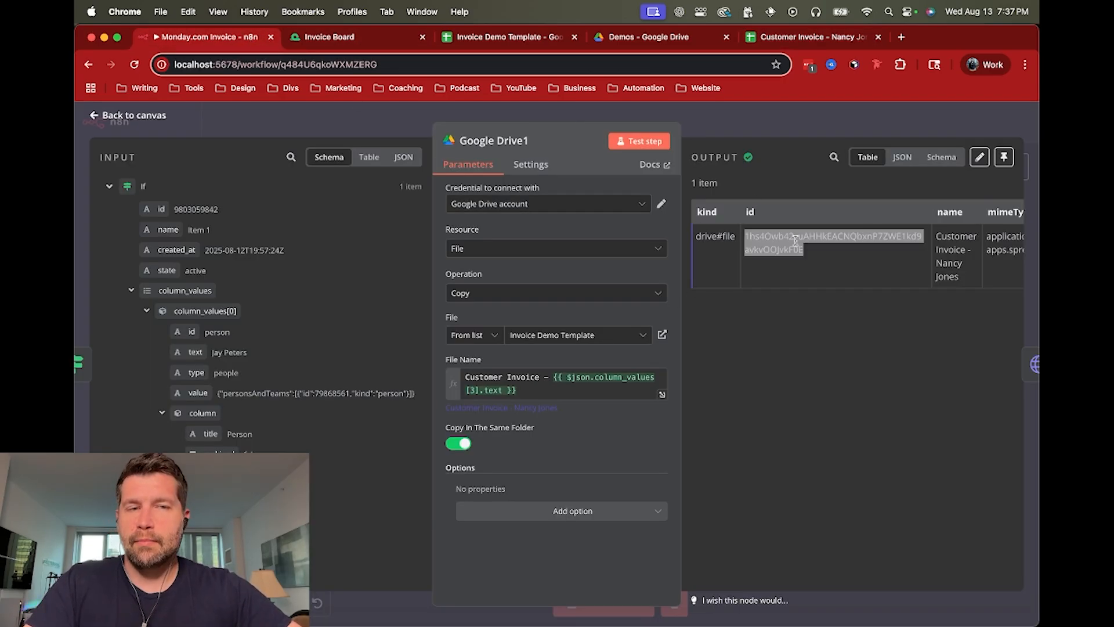
{"action": "left_click", "coordinate": [754, 129]}
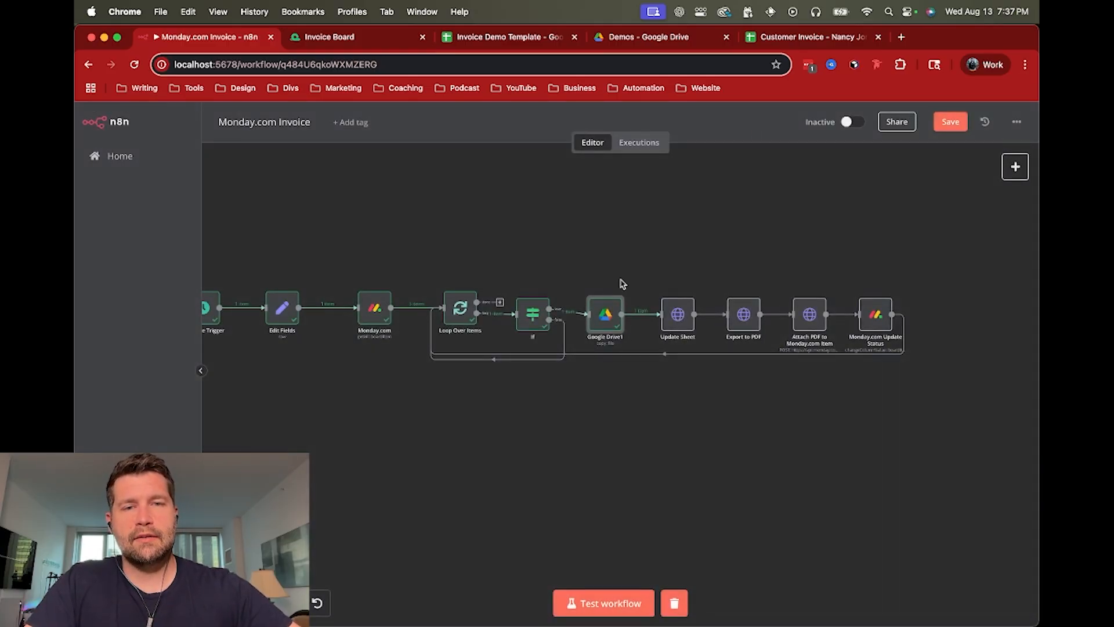
- Open the Update Sheet node and look over the placeholder cells in the Invoice Demo Template spreadsheet
{"action": "left_click", "coordinate": [678, 322]}
{"action": "double_click", "coordinate": [678, 322]}
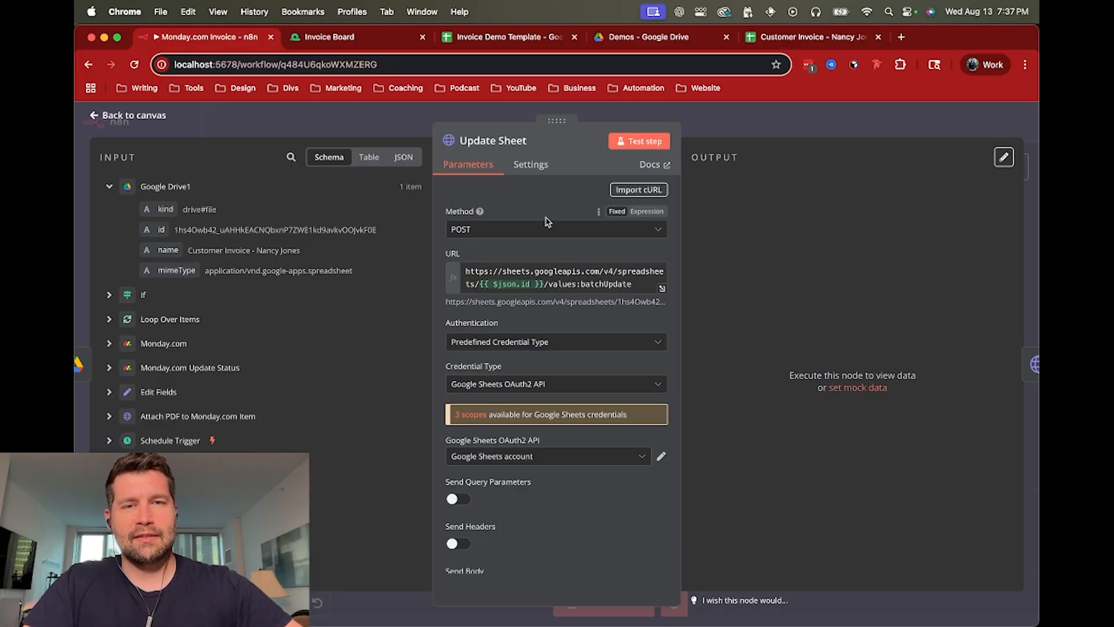
{"action": "left_click", "coordinate": [520, 37]}
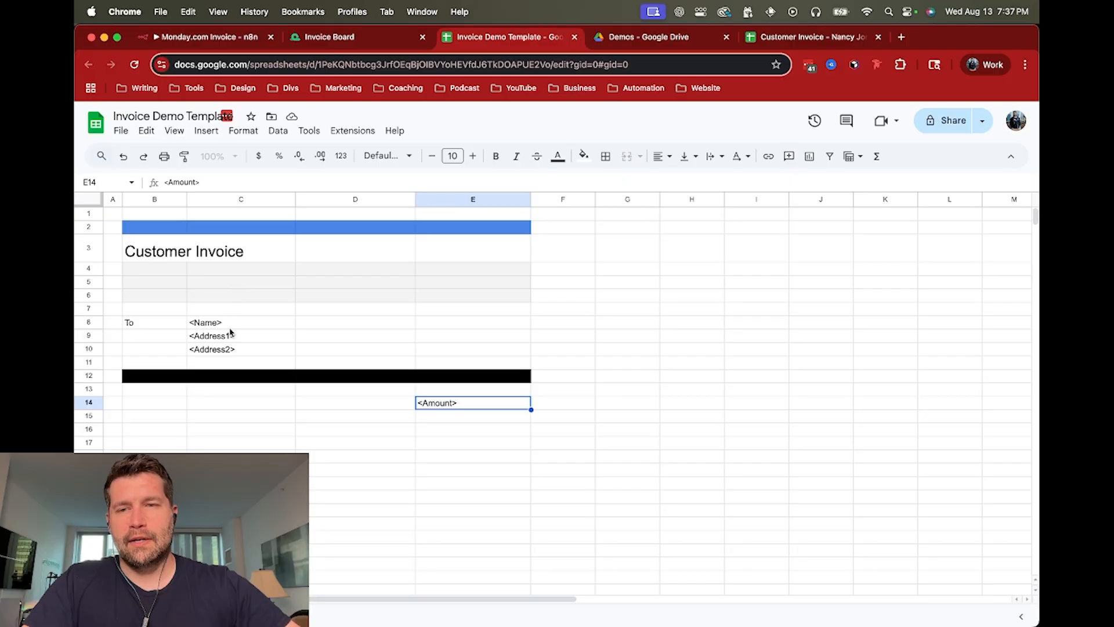
{"action": "scroll", "coordinate": [264, 379], "scroll_direction": "down", "scroll_amount": 3}
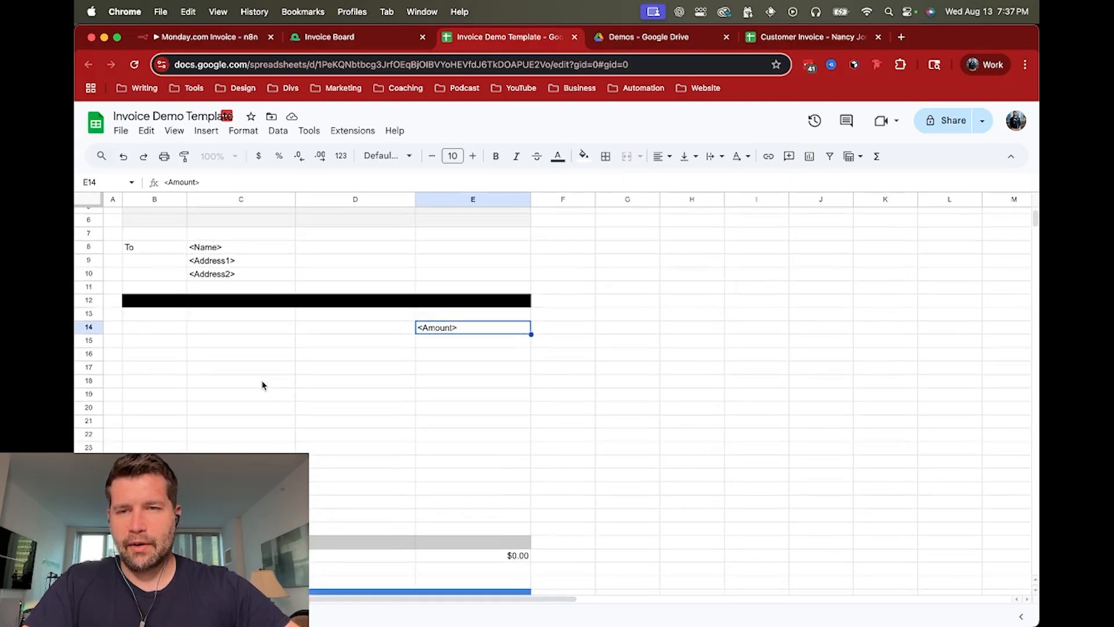
{"action": "scroll", "coordinate": [262, 384], "scroll_direction": "up", "scroll_amount": 3}
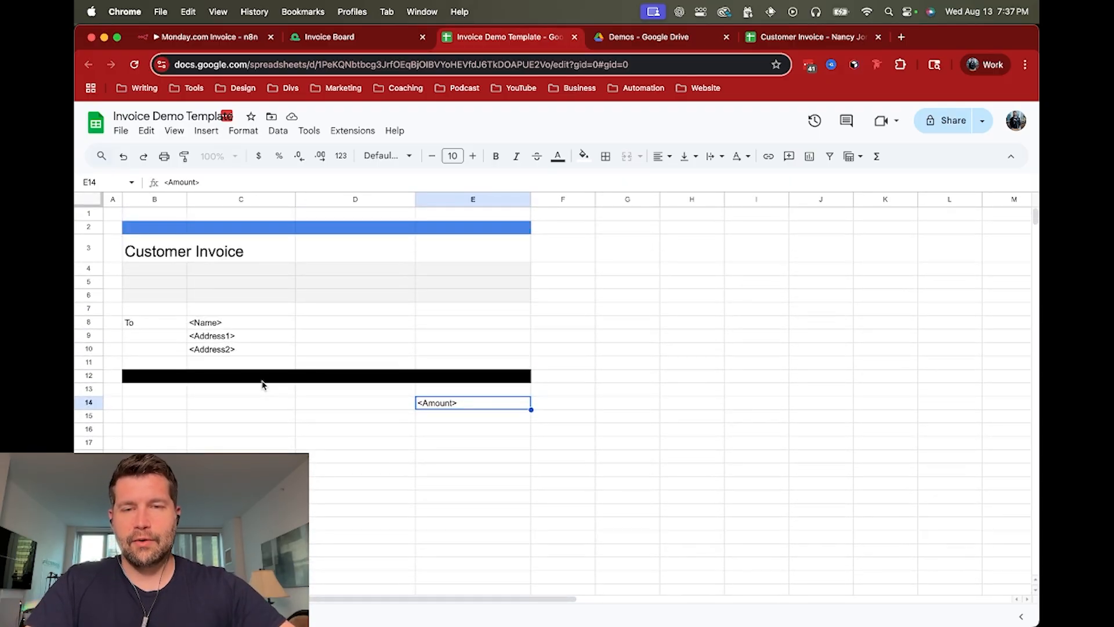
- Return to n8n and review the Update Sheet node's URL, authentication, credential type and JSON body settings
{"action": "left_click", "coordinate": [232, 38]}
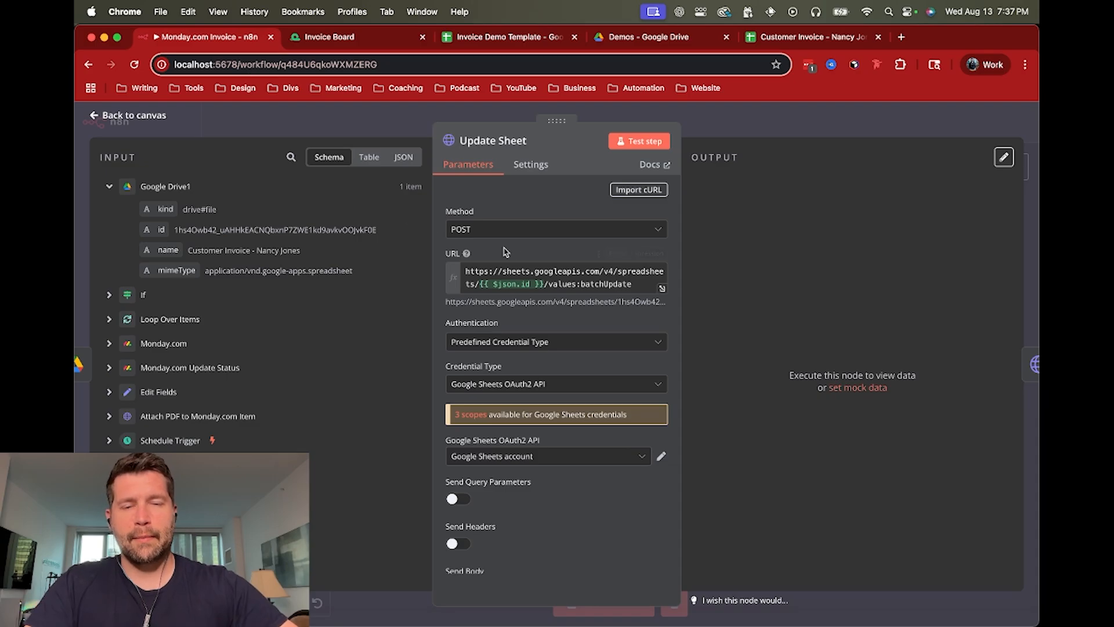
{"action": "scroll", "coordinate": [532, 270], "scroll_direction": "down", "scroll_amount": 3}
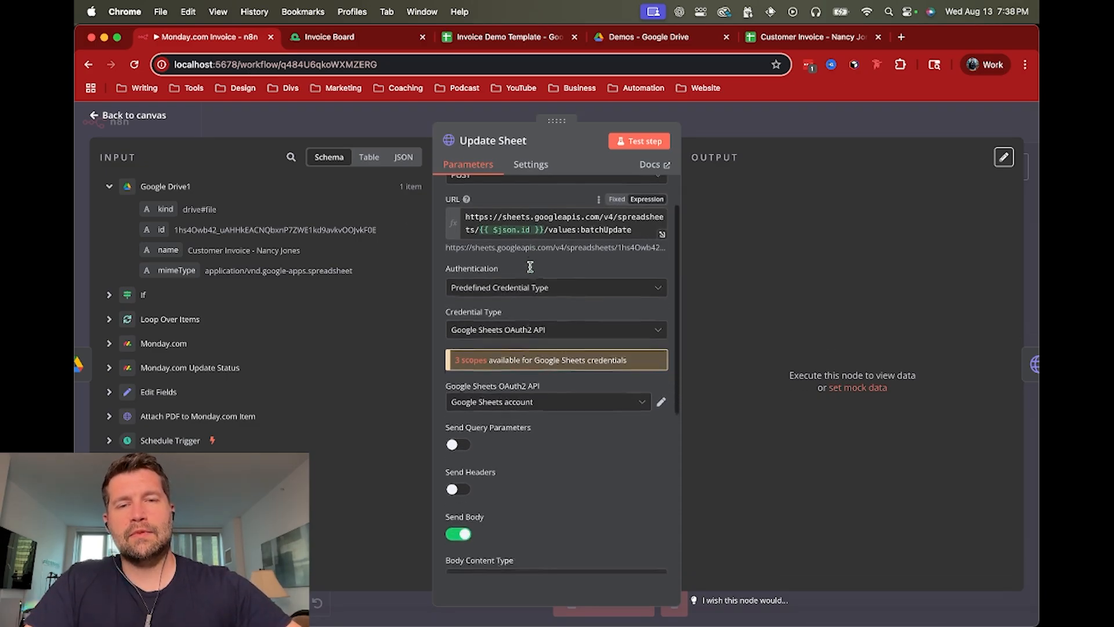
{"action": "scroll", "coordinate": [524, 290], "scroll_direction": "up", "scroll_amount": 2}
{"action": "scroll", "coordinate": [523, 290], "scroll_direction": "up", "scroll_amount": 1}
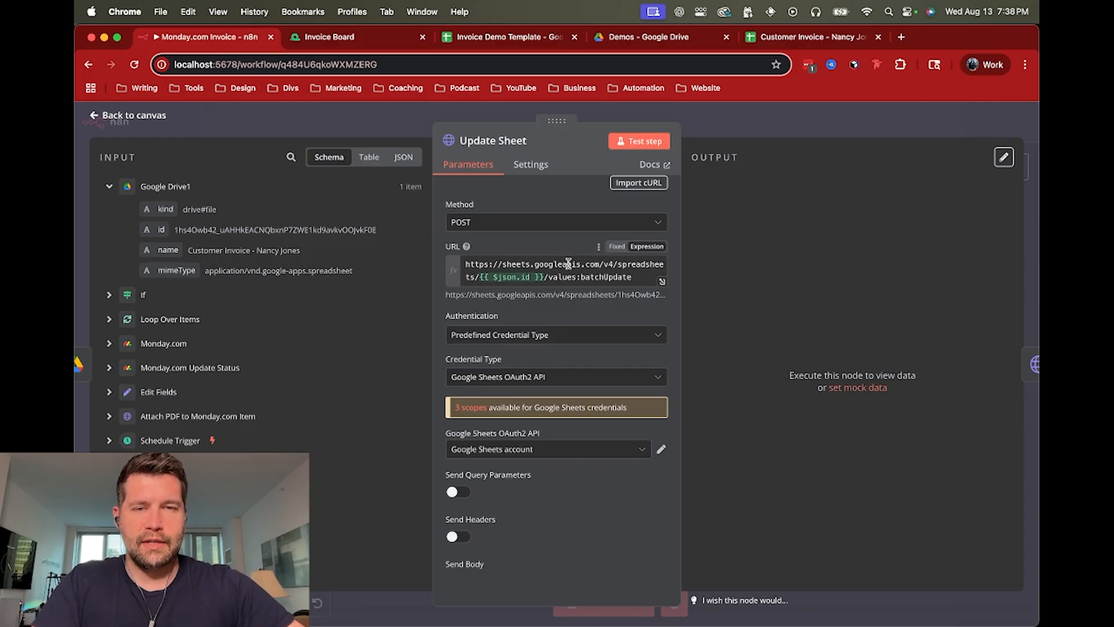
{"action": "scroll", "coordinate": [504, 290], "scroll_direction": "down", "scroll_amount": 3}
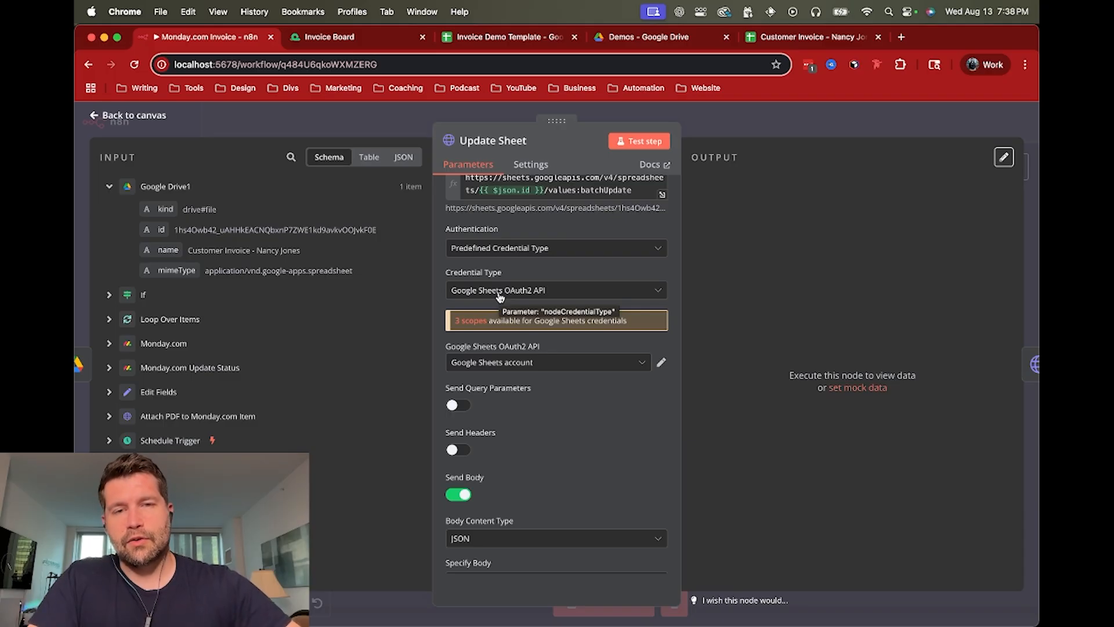
{"action": "scroll", "coordinate": [500, 338], "scroll_direction": "down", "scroll_amount": 5}
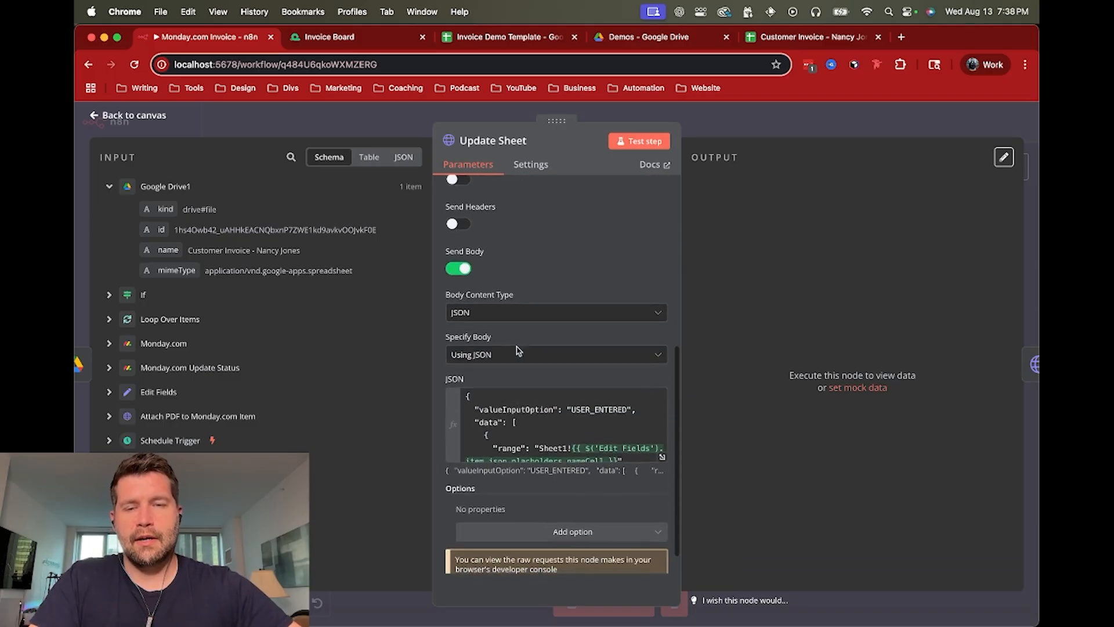
{"action": "scroll", "coordinate": [524, 329], "scroll_direction": "down", "scroll_amount": 1}
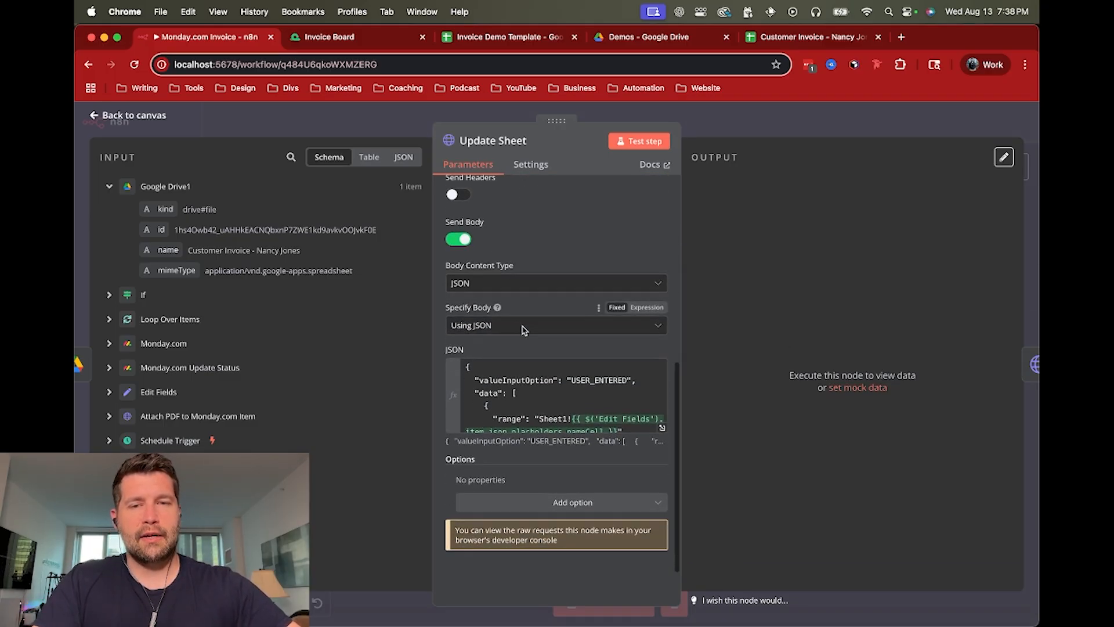
- Expand the JSON body expression and compare its Sheet1 range and nameCell reference with the Edit Fields placeholders and the result
{"action": "left_click", "coordinate": [541, 404]}
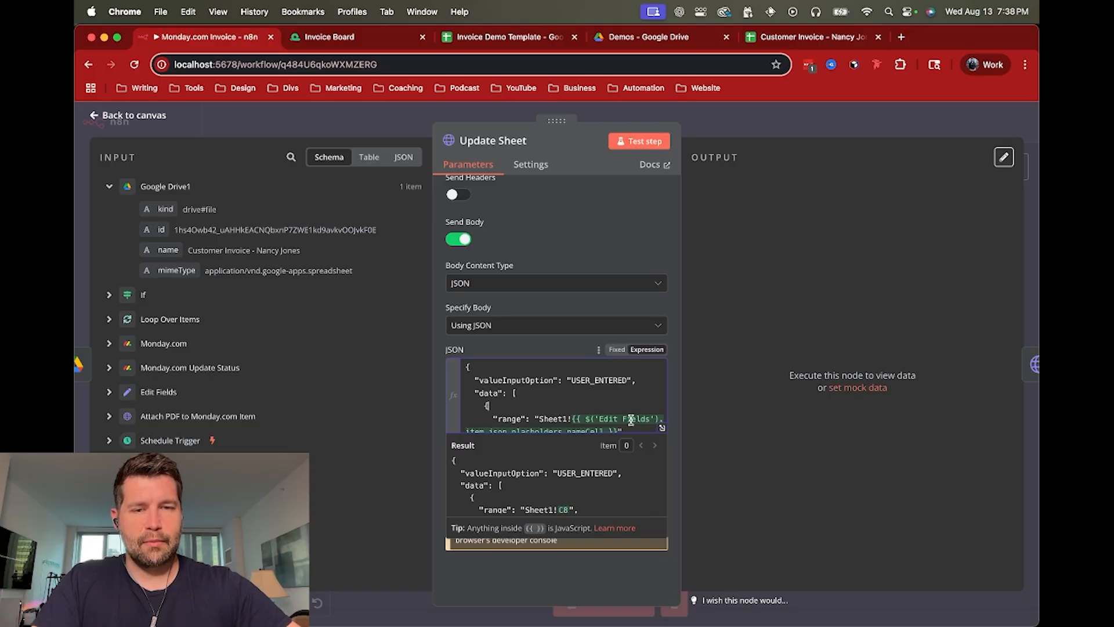
{"action": "left_click", "coordinate": [661, 427]}
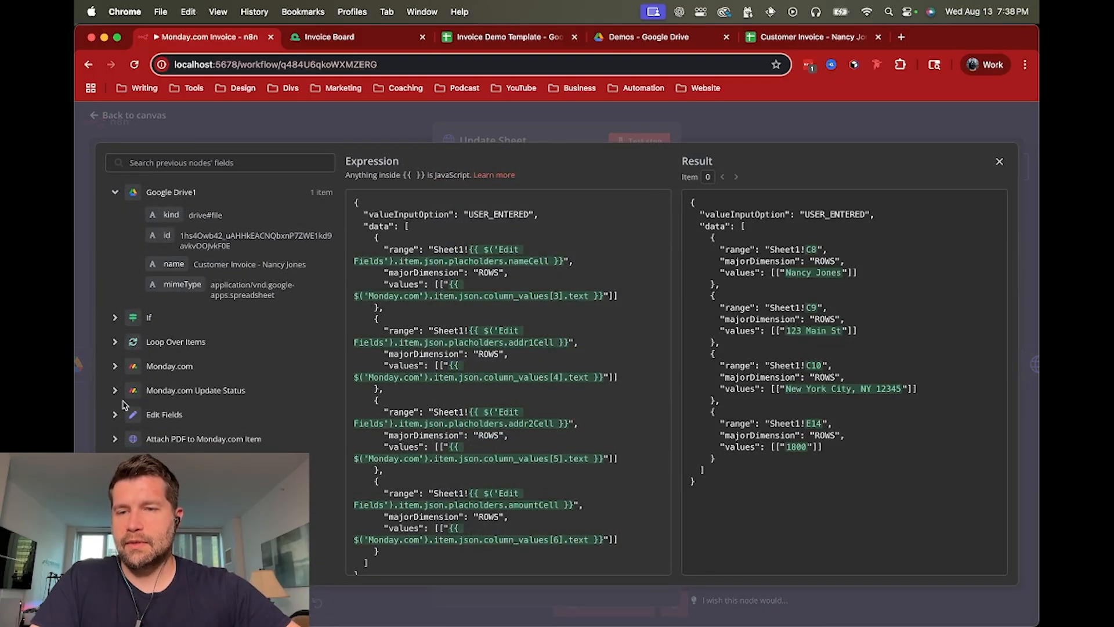
{"action": "left_click", "coordinate": [115, 415]}
{"action": "scroll", "coordinate": [133, 418], "scroll_direction": "down", "scroll_amount": 2}
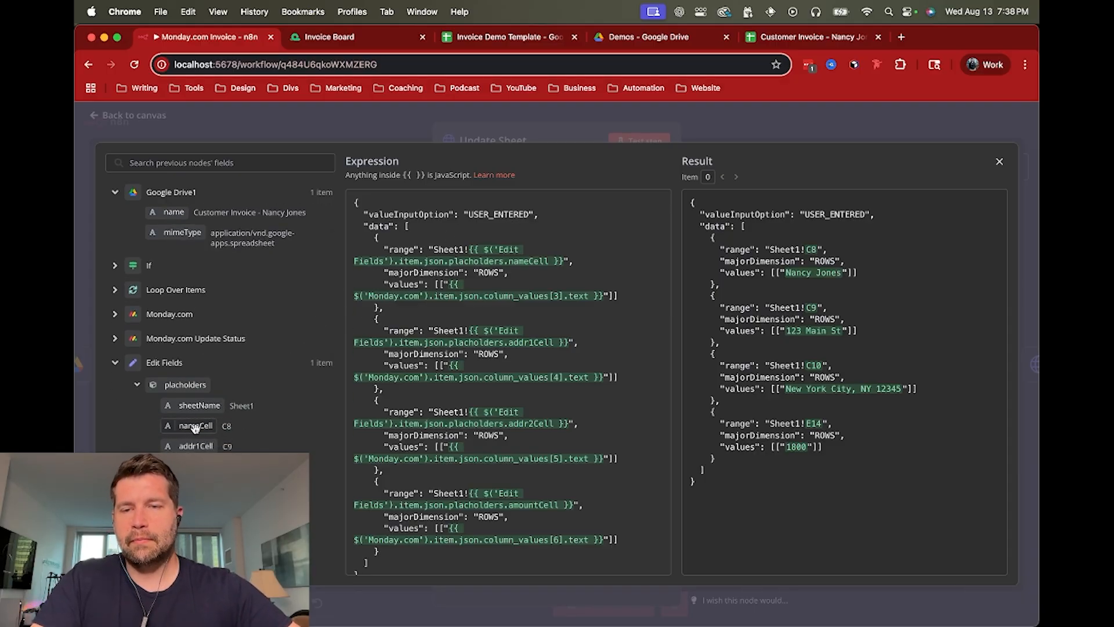
{"action": "double_click", "coordinate": [448, 248]}
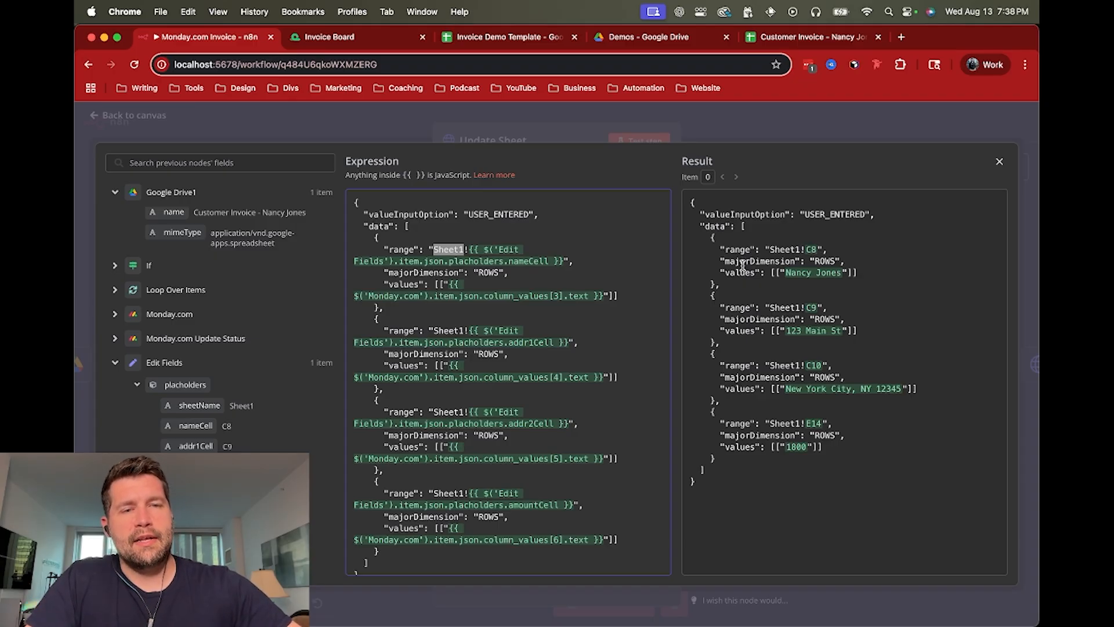
{"action": "left_click", "coordinate": [811, 274]}
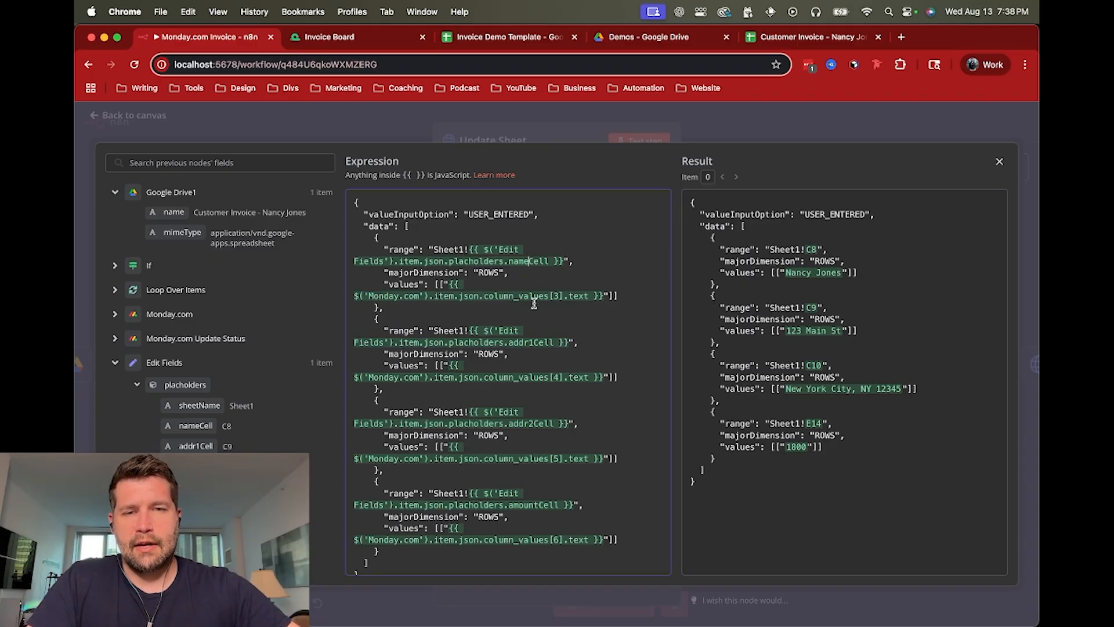
- Compare the text of Monday.com's column_values[3] with the first values expression in the JSON body
{"action": "left_click", "coordinate": [116, 315]}
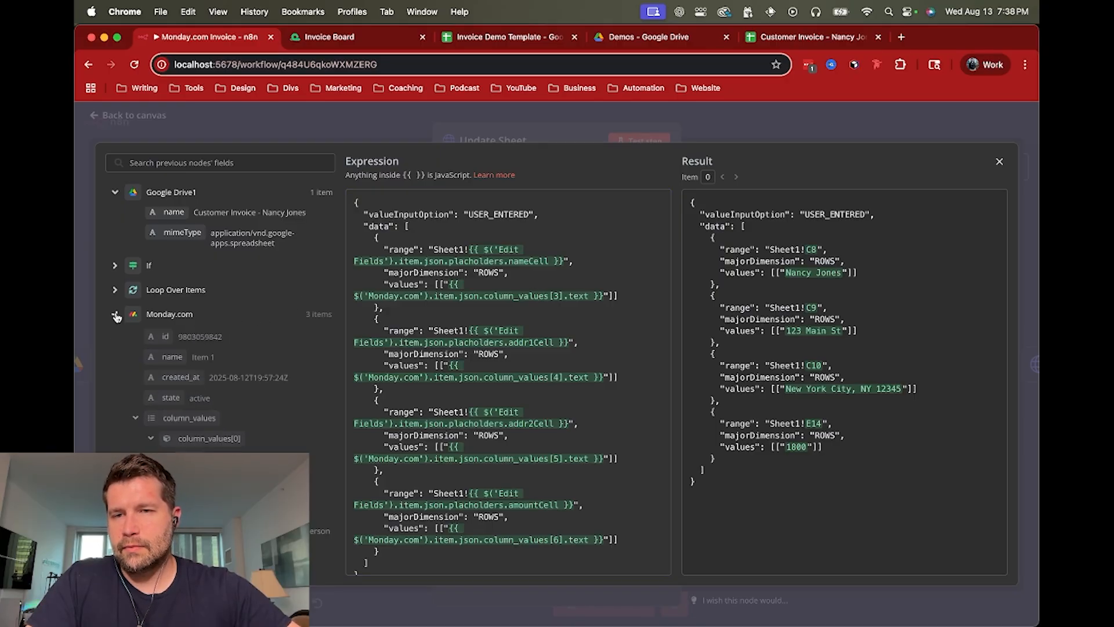
{"action": "scroll", "coordinate": [133, 316], "scroll_direction": "down", "scroll_amount": 3}
{"action": "left_click", "coordinate": [153, 317]}
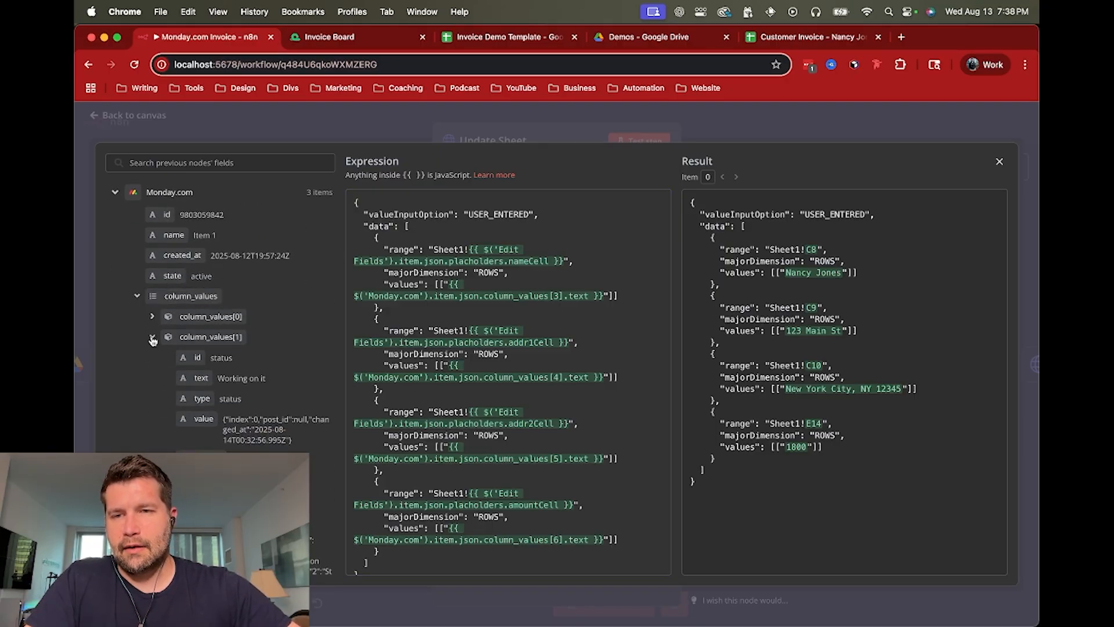
{"action": "left_click", "coordinate": [152, 338]}
{"action": "left_click", "coordinate": [152, 357]}
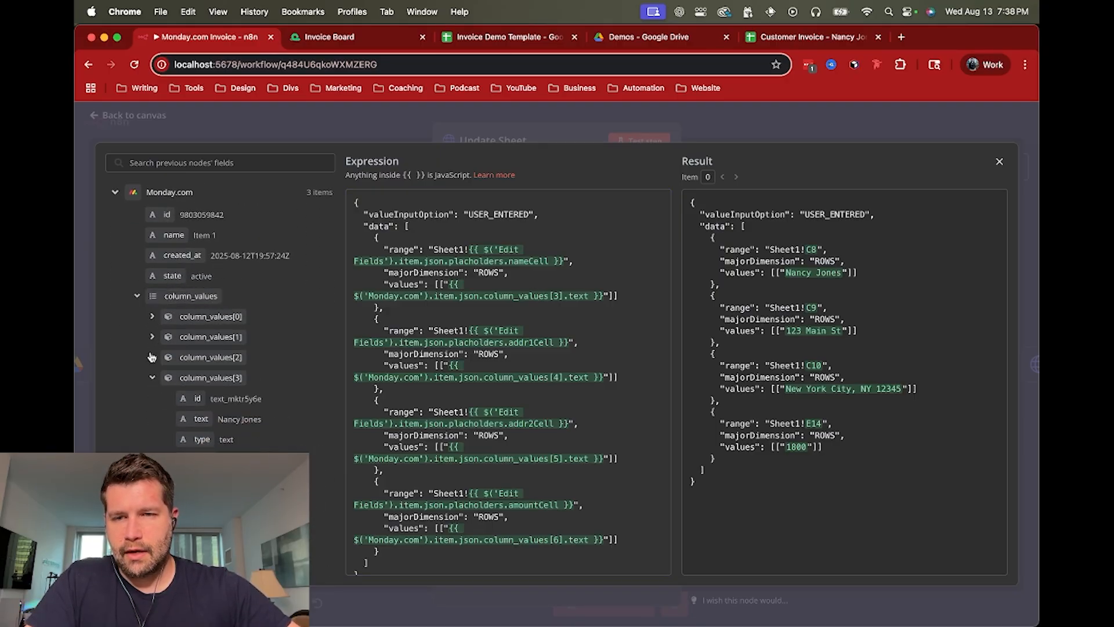
{"action": "scroll", "coordinate": [174, 362], "scroll_direction": "down", "scroll_amount": 3}
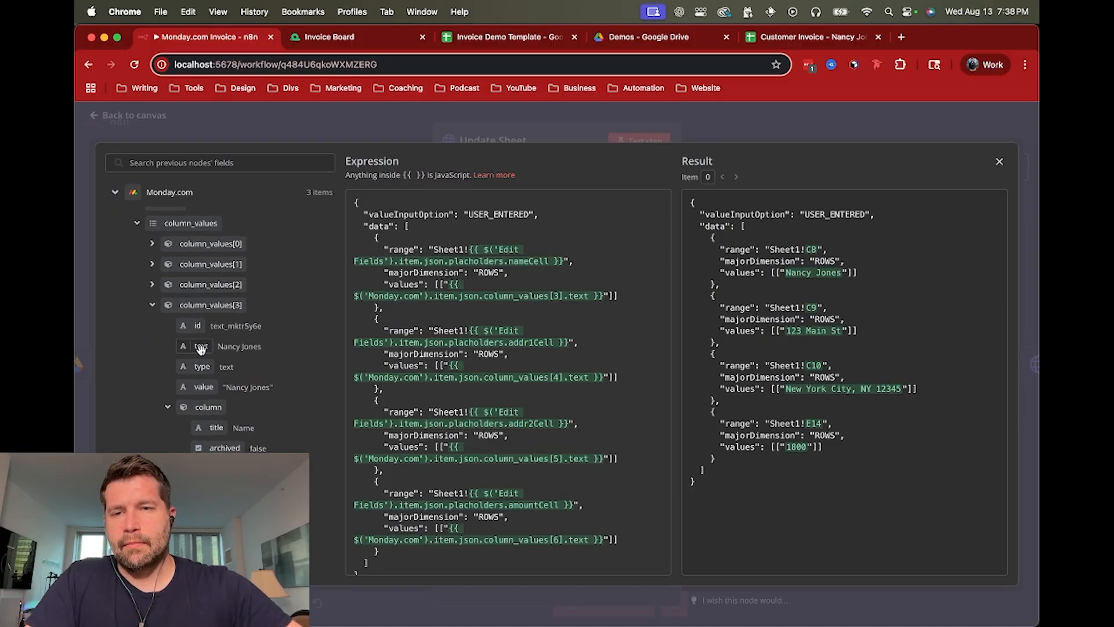
{"action": "left_click", "coordinate": [451, 285]}
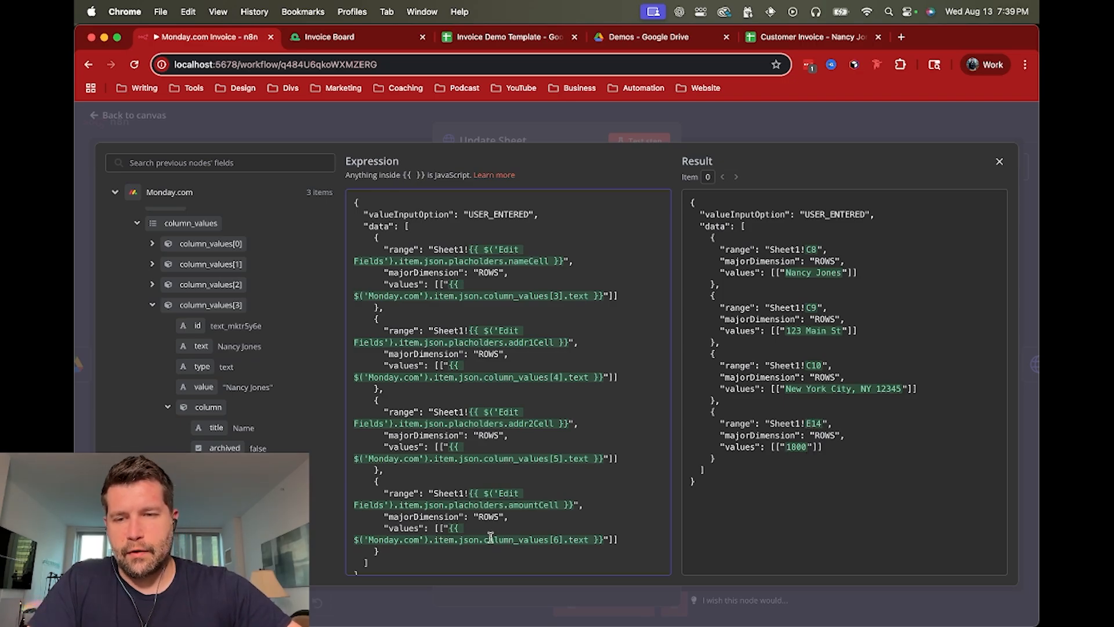
- Inspect Monday.com's column_values[4] through column_values[6] and check the matching placeholders in the Invoice Demo Template spreadsheet
{"action": "left_click", "coordinate": [165, 305]}
{"action": "left_click", "coordinate": [171, 324]}
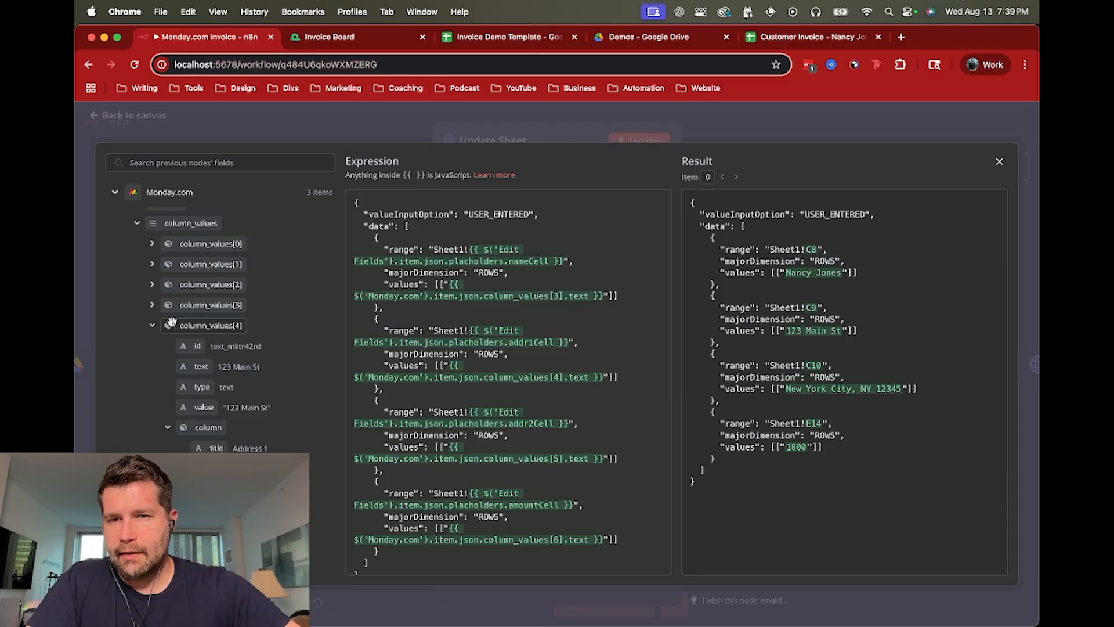
{"action": "left_click", "coordinate": [152, 325]}
{"action": "left_click", "coordinate": [154, 347]}
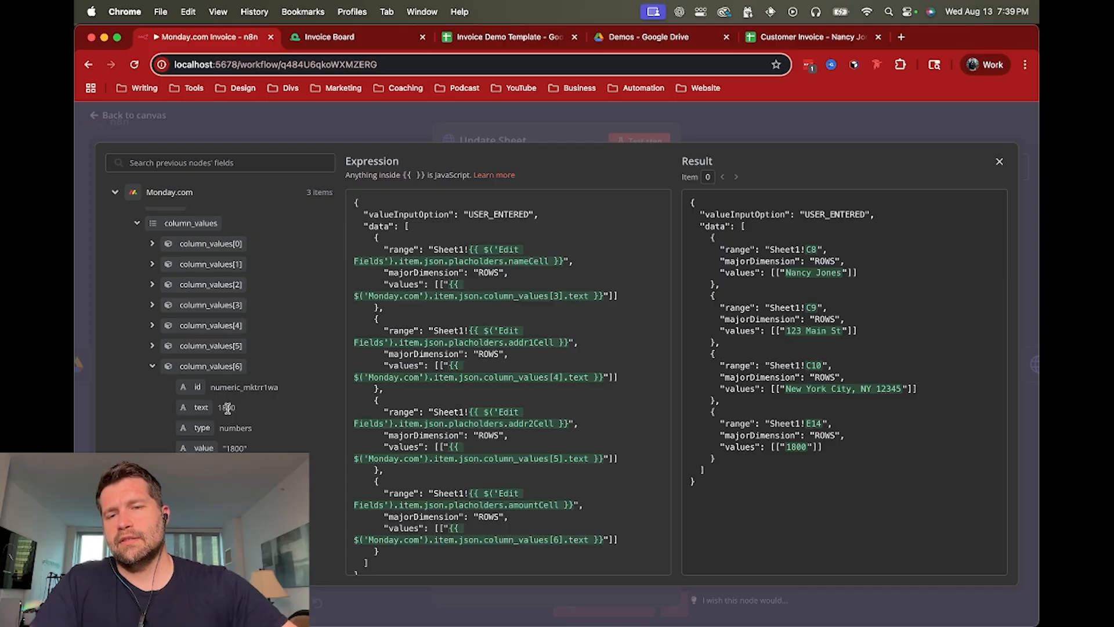
{"action": "left_click", "coordinate": [486, 42]}
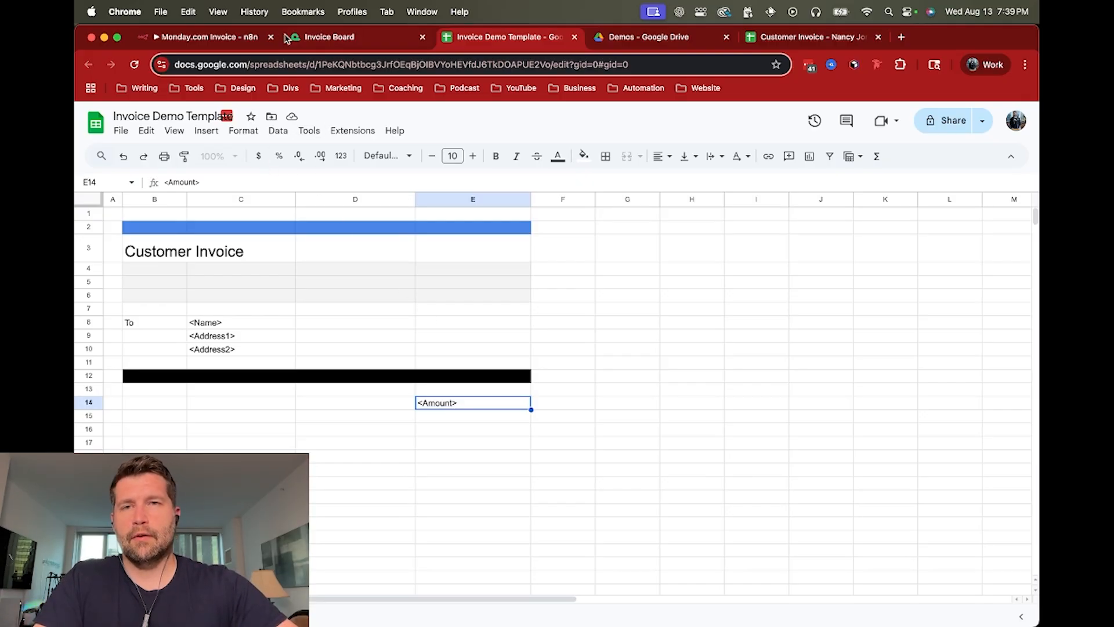
{"action": "left_click", "coordinate": [222, 37]}
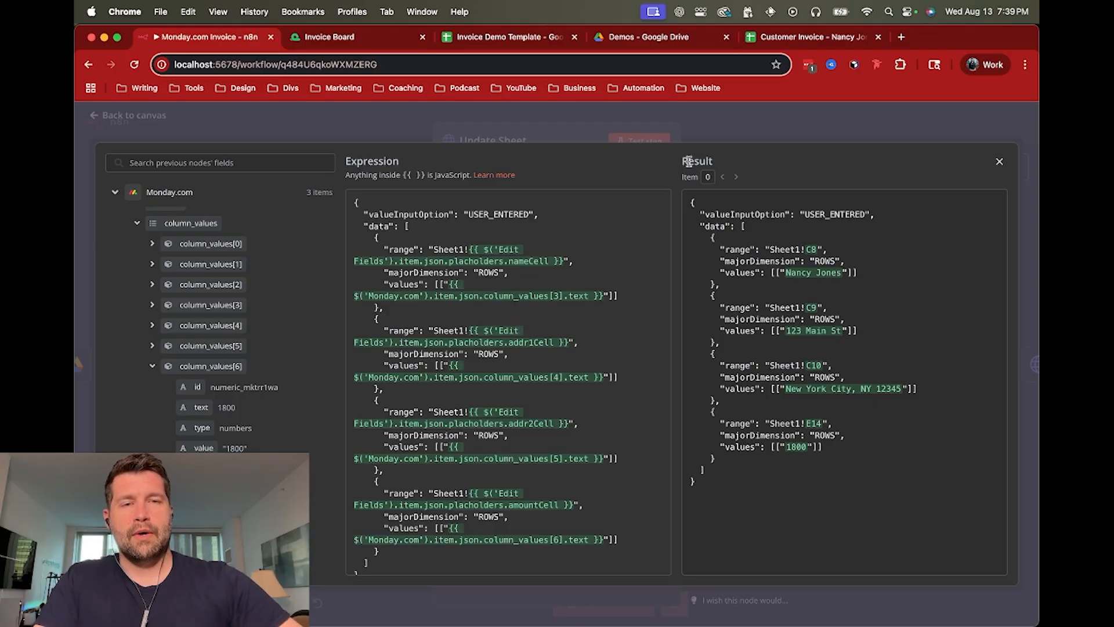
- Close the expression editor, test the Update Sheet node, and check the name and address cells in the copied customer invoice
{"action": "left_click", "coordinate": [764, 131]}
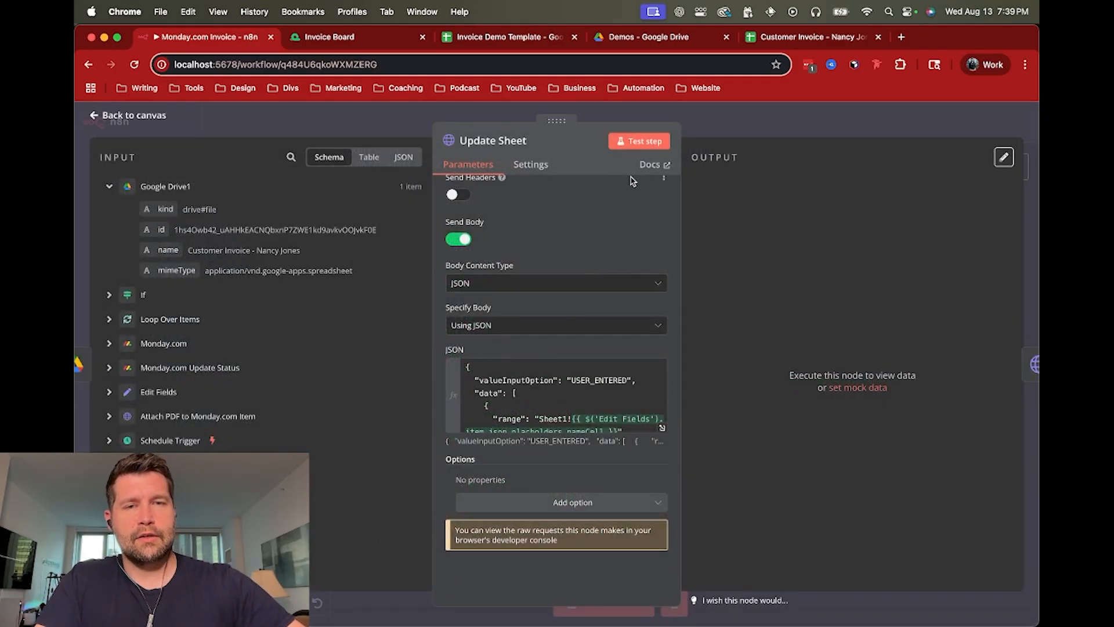
{"action": "left_click", "coordinate": [645, 141]}
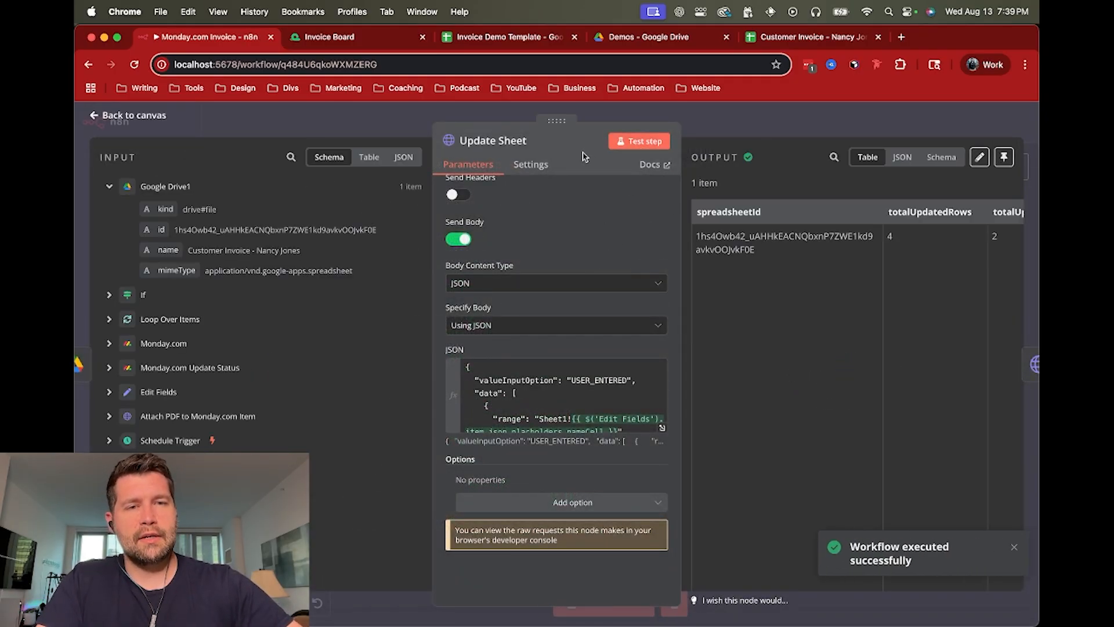
{"action": "left_click", "coordinate": [779, 40]}
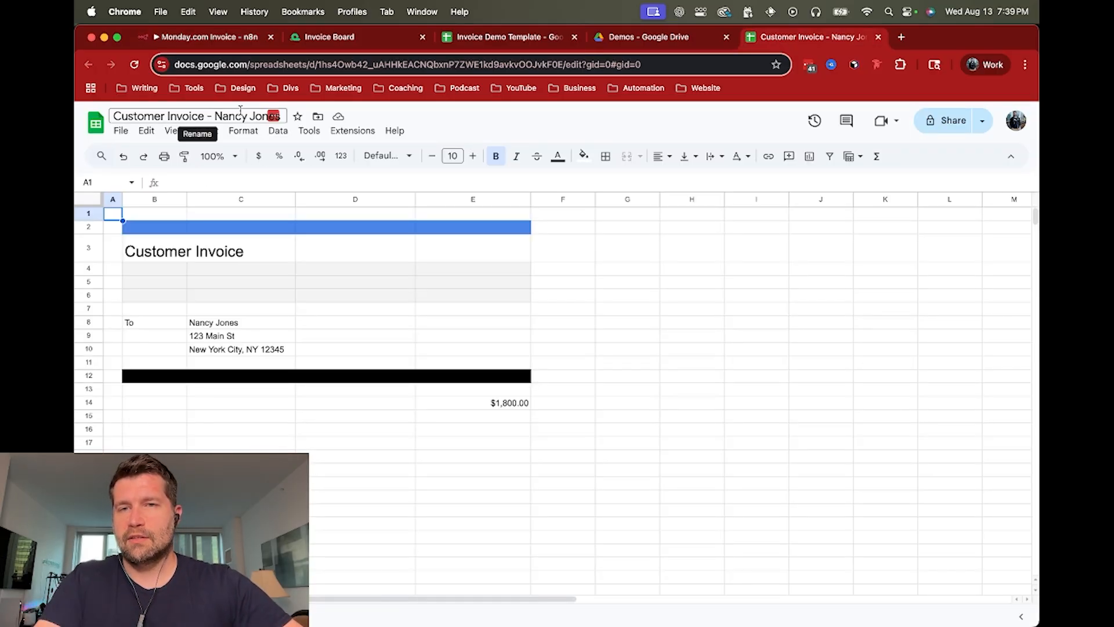
{"action": "left_click", "coordinate": [208, 327]}
{"action": "left_click", "coordinate": [211, 351]}
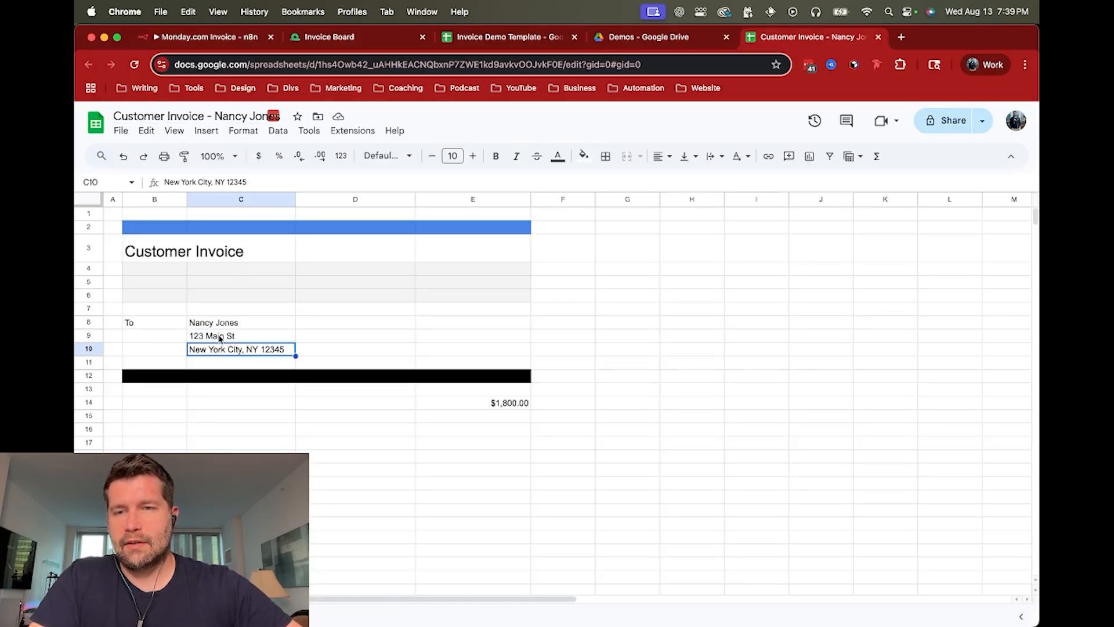
- Check the street address, the line amount in E14 and the total formula in E31 of the copied customer invoice
{"action": "left_click", "coordinate": [219, 336]}
{"action": "left_click", "coordinate": [484, 402]}
{"action": "scroll", "coordinate": [263, 395], "scroll_direction": "down", "scroll_amount": 5}
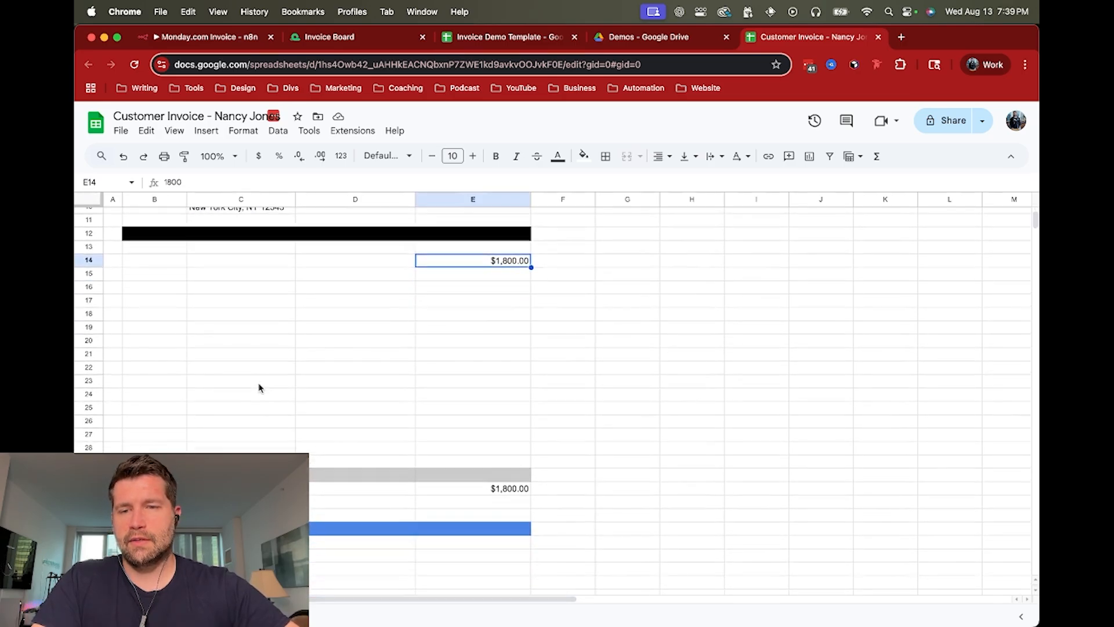
{"action": "scroll", "coordinate": [255, 426], "scroll_direction": "up", "scroll_amount": 4}
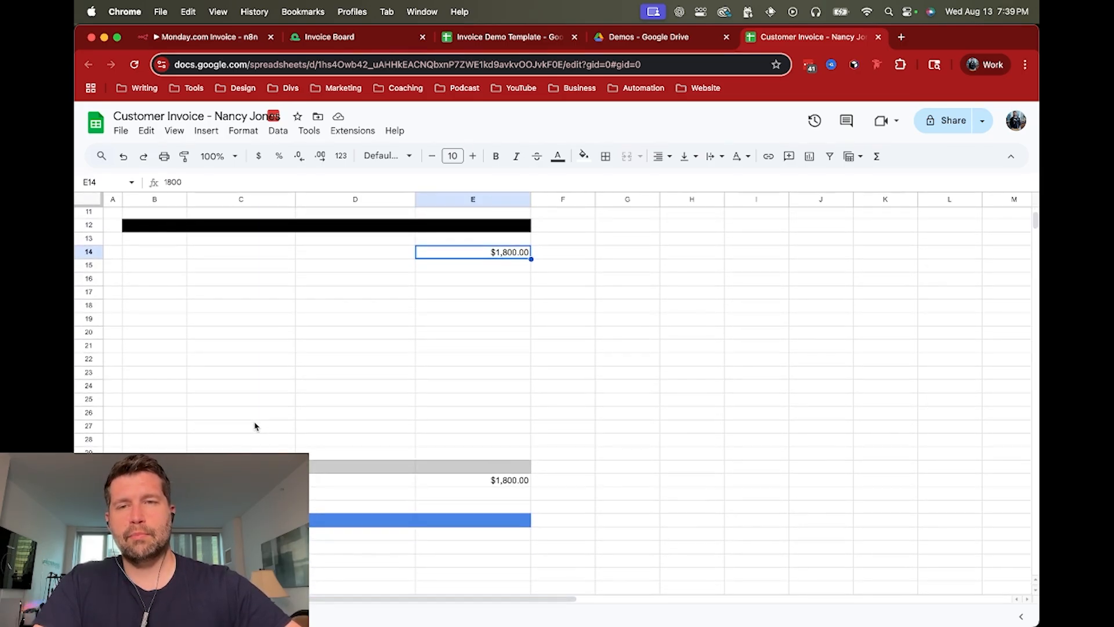
{"action": "scroll", "coordinate": [256, 427], "scroll_direction": "down", "scroll_amount": 1}
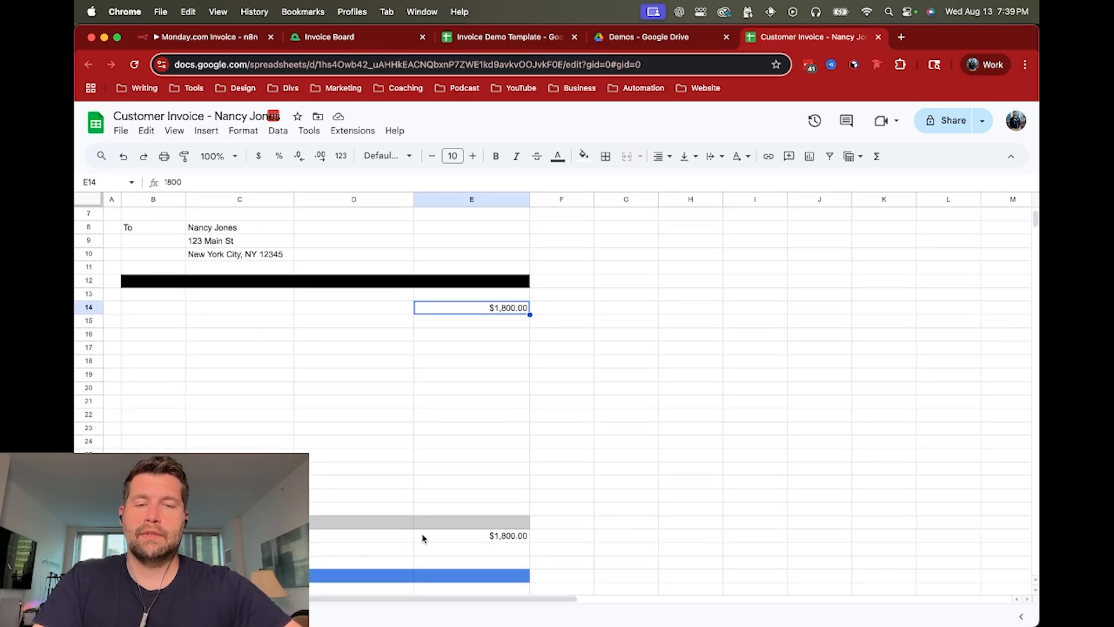
{"action": "left_click", "coordinate": [439, 539]}
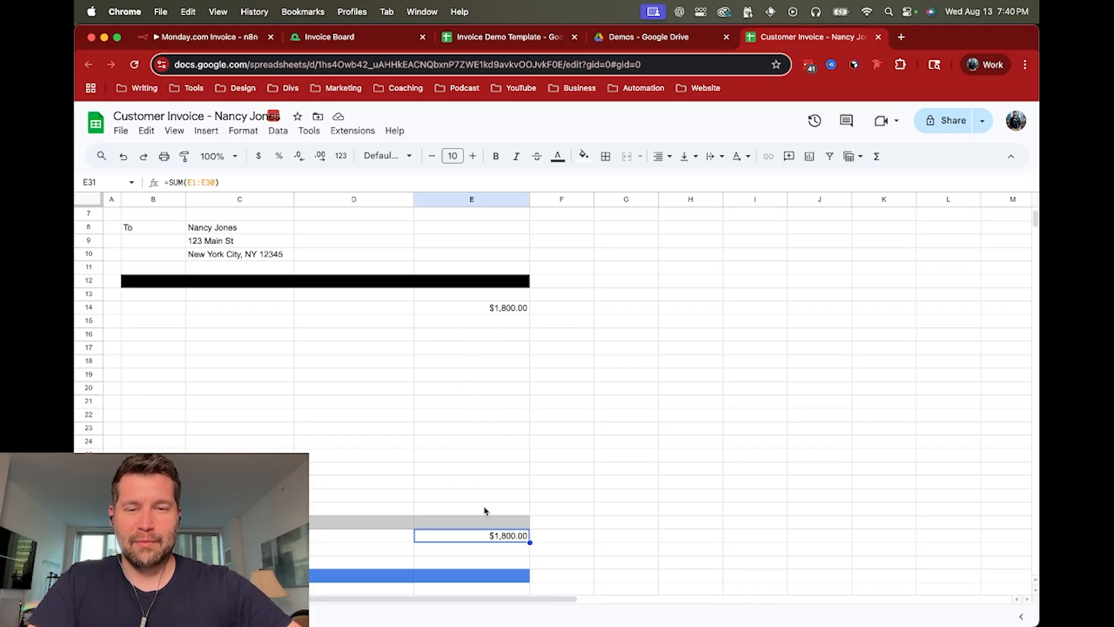
- Return to the n8n workflow, open the Export to PDF node and examine the spreadsheet ID and export options in its URL
{"action": "left_click", "coordinate": [234, 38]}
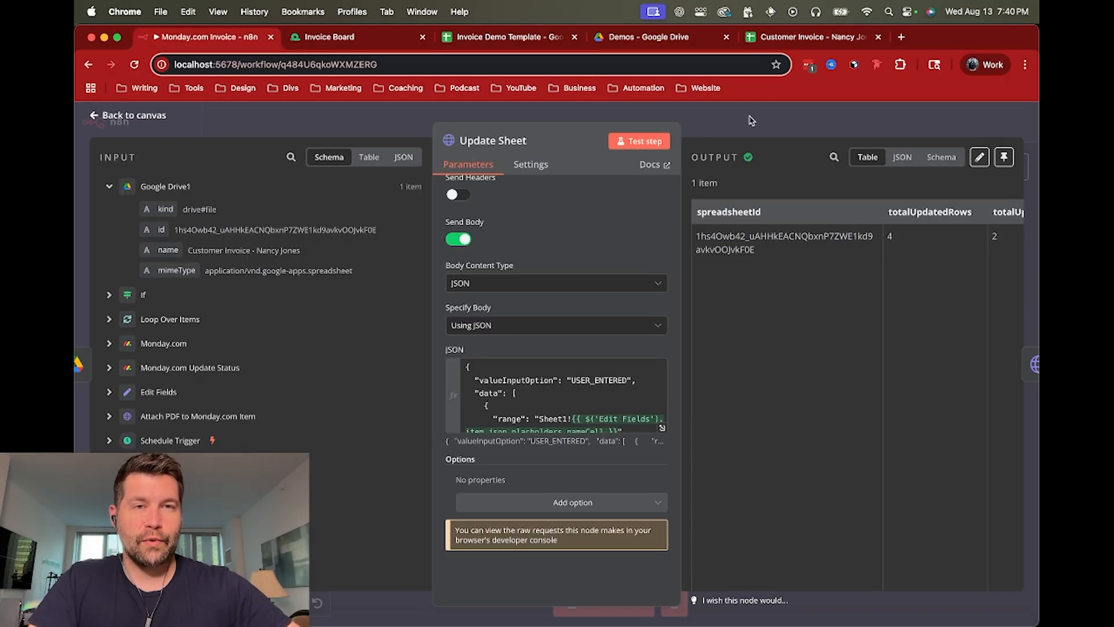
{"action": "key", "text": "Escape"}
{"action": "scroll", "coordinate": [586, 259], "scroll_direction": "right", "scroll_amount": 5}
{"action": "mouse_move", "coordinate": [638, 335]}
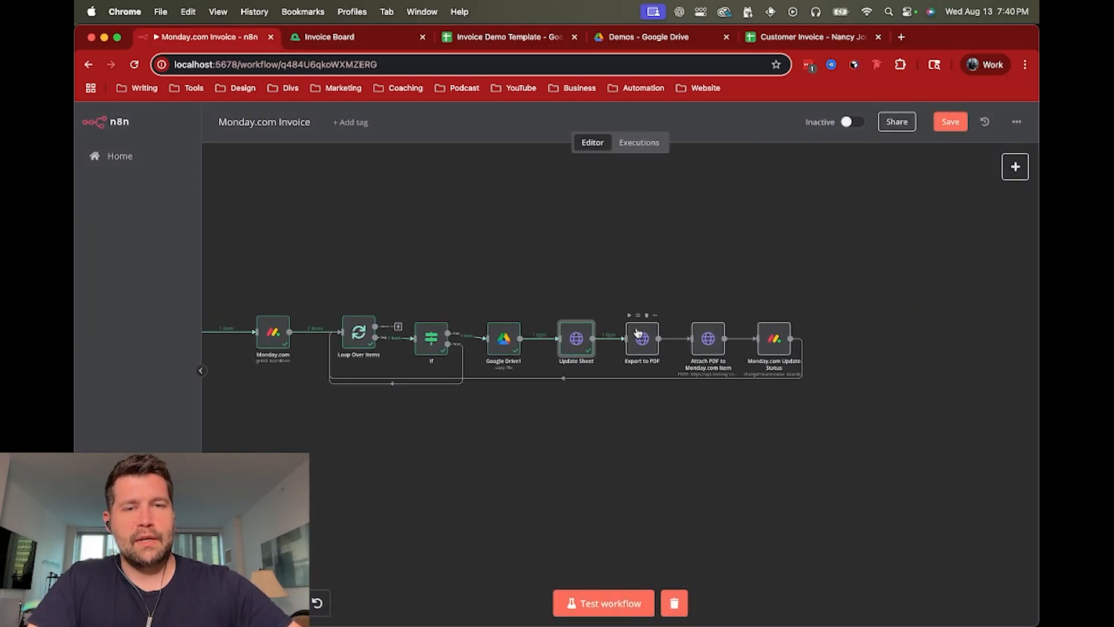
{"action": "double_click", "coordinate": [643, 344]}
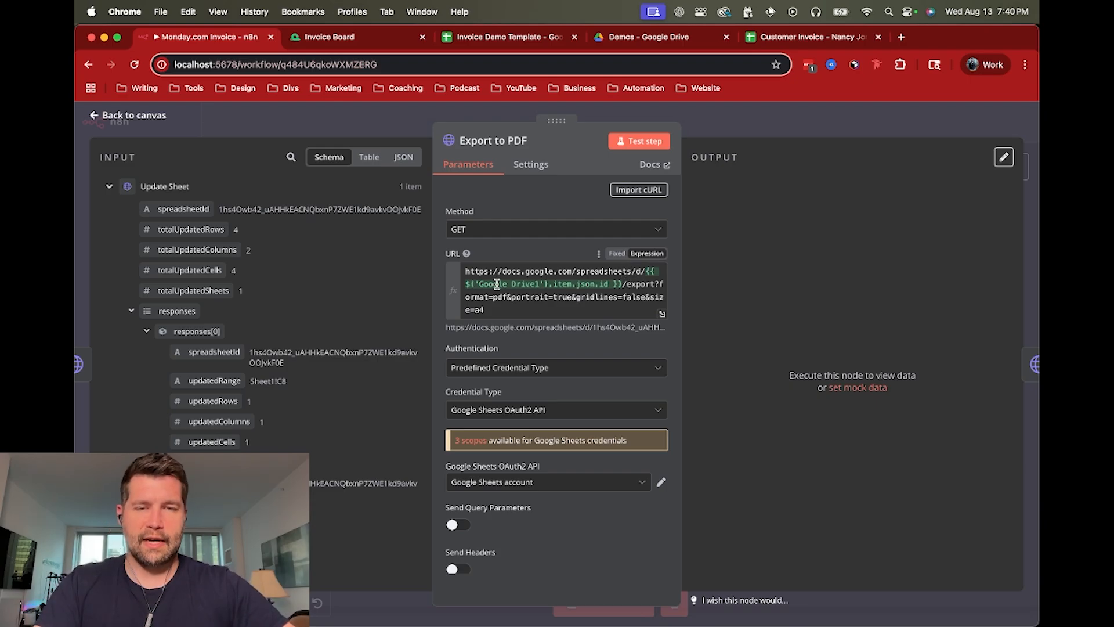
{"action": "mouse_move", "coordinate": [496, 284]}
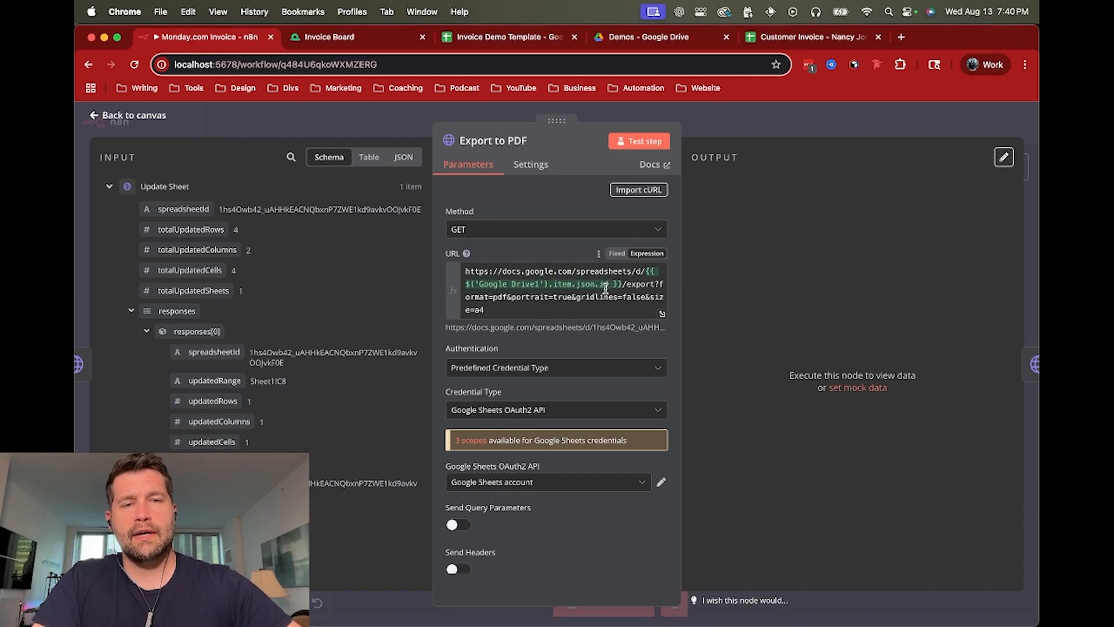
{"action": "left_click", "coordinate": [637, 284]}
{"action": "double_click", "coordinate": [637, 284]}
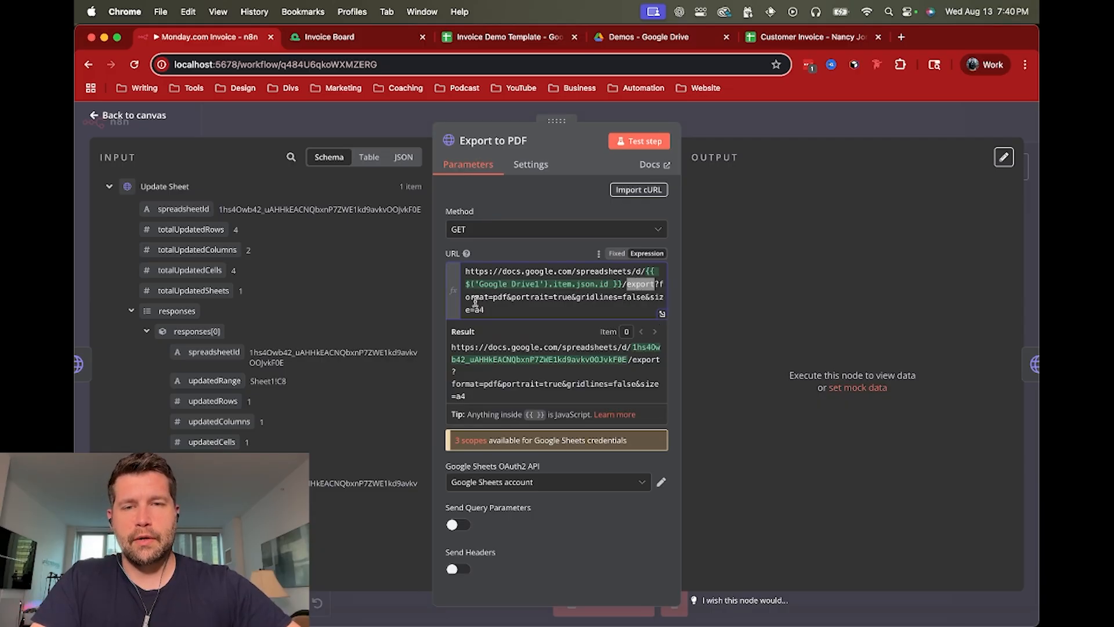
{"action": "left_click", "coordinate": [662, 283]}
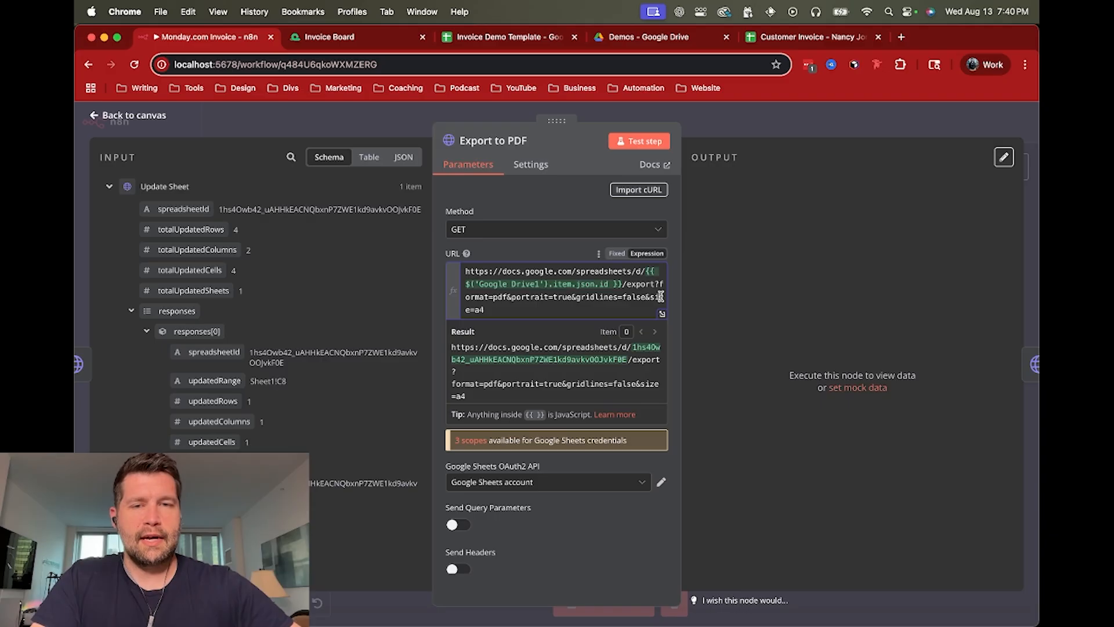
- Review the Export to PDF node's authentication, Google Sheets OAuth2 API credential and request options
{"action": "left_click", "coordinate": [490, 251]}
{"action": "scroll", "coordinate": [470, 299], "scroll_direction": "down", "scroll_amount": 2}
{"action": "scroll", "coordinate": [471, 299], "scroll_direction": "down", "scroll_amount": 2}
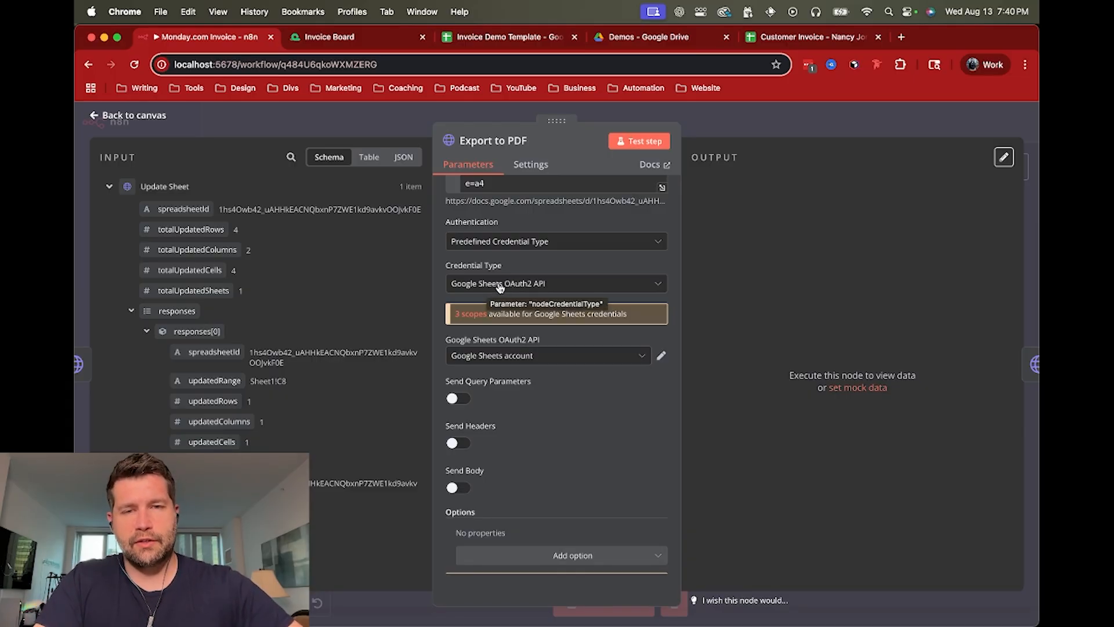
{"action": "scroll", "coordinate": [499, 356], "scroll_direction": "down", "scroll_amount": 2}
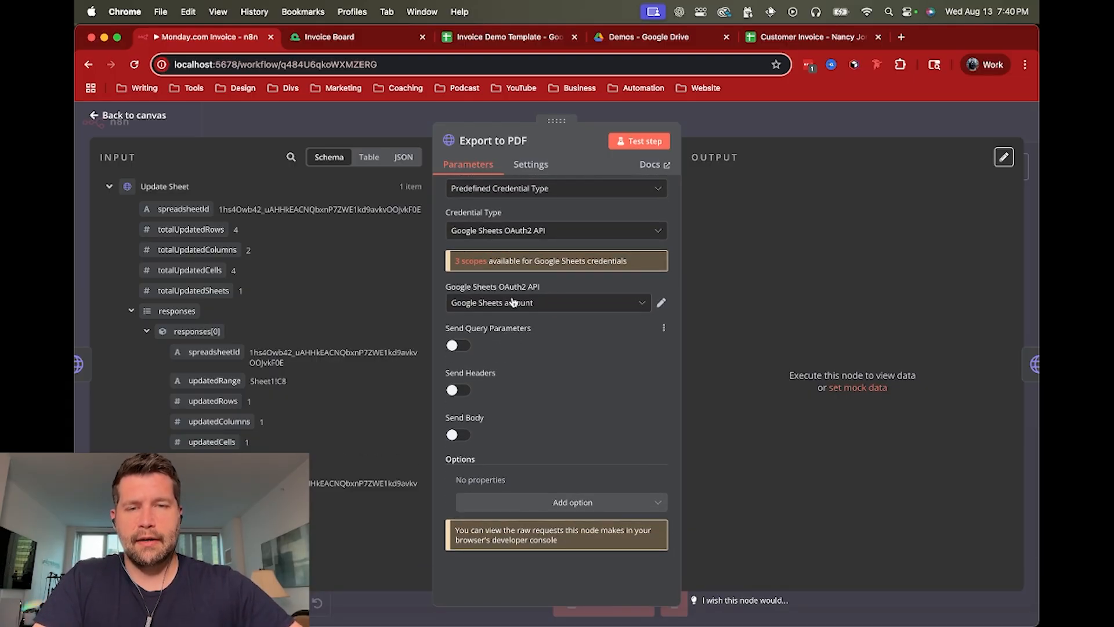
{"action": "scroll", "coordinate": [500, 330], "scroll_direction": "up", "scroll_amount": 5}
{"action": "scroll", "coordinate": [500, 331], "scroll_direction": "up", "scroll_amount": 2}
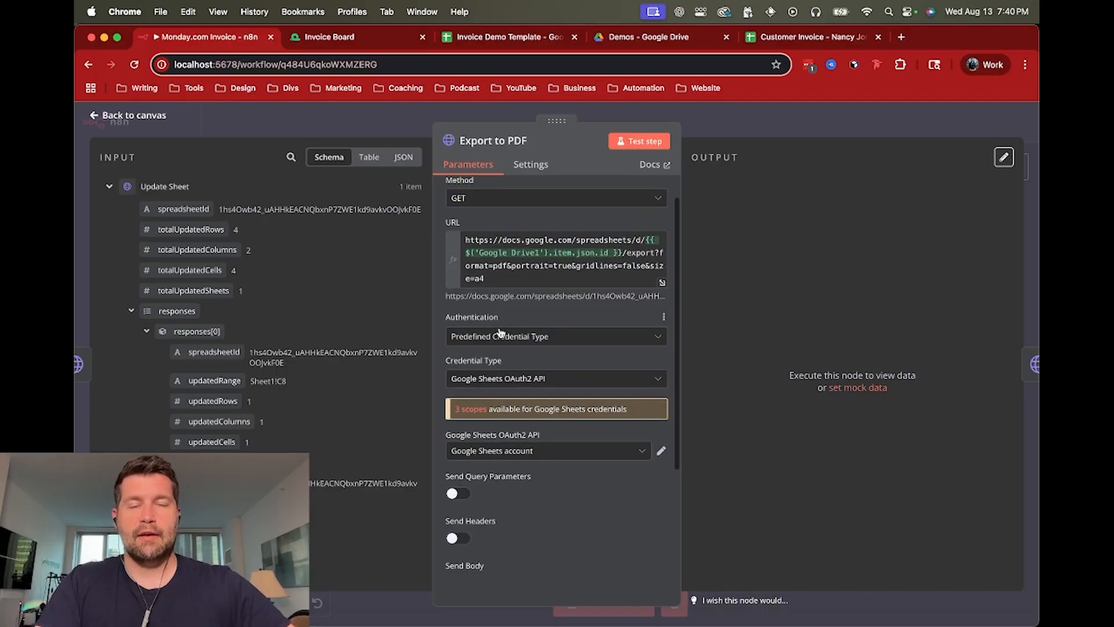
- Test the Export to PDF node, view the generated invoice PDF and go back to the workflow canvas
{"action": "left_click", "coordinate": [642, 149]}
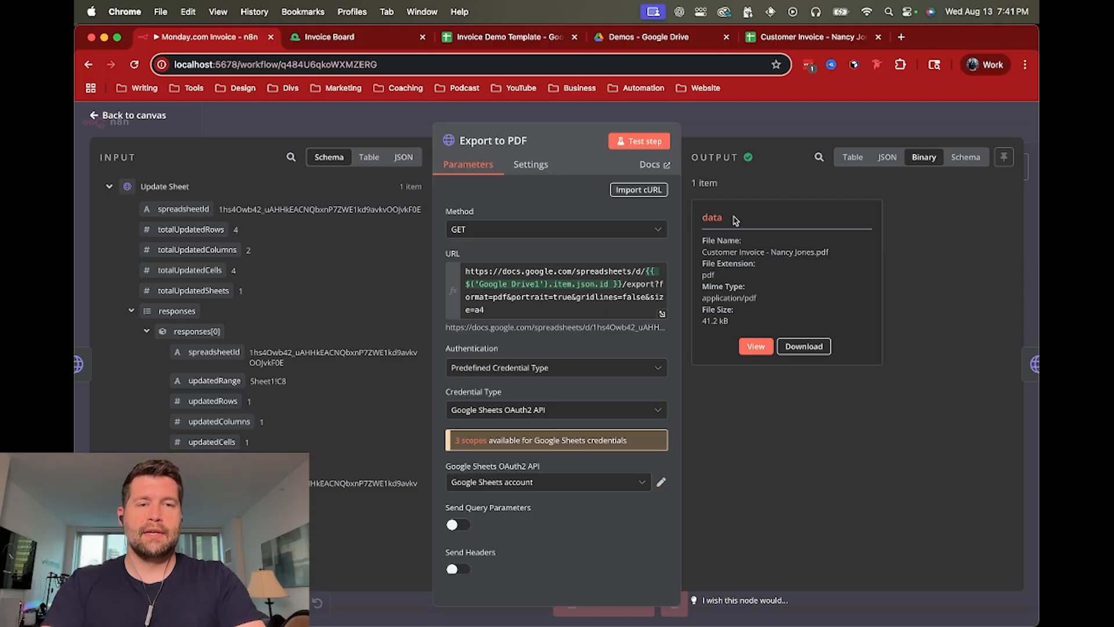
{"action": "left_click", "coordinate": [757, 347]}
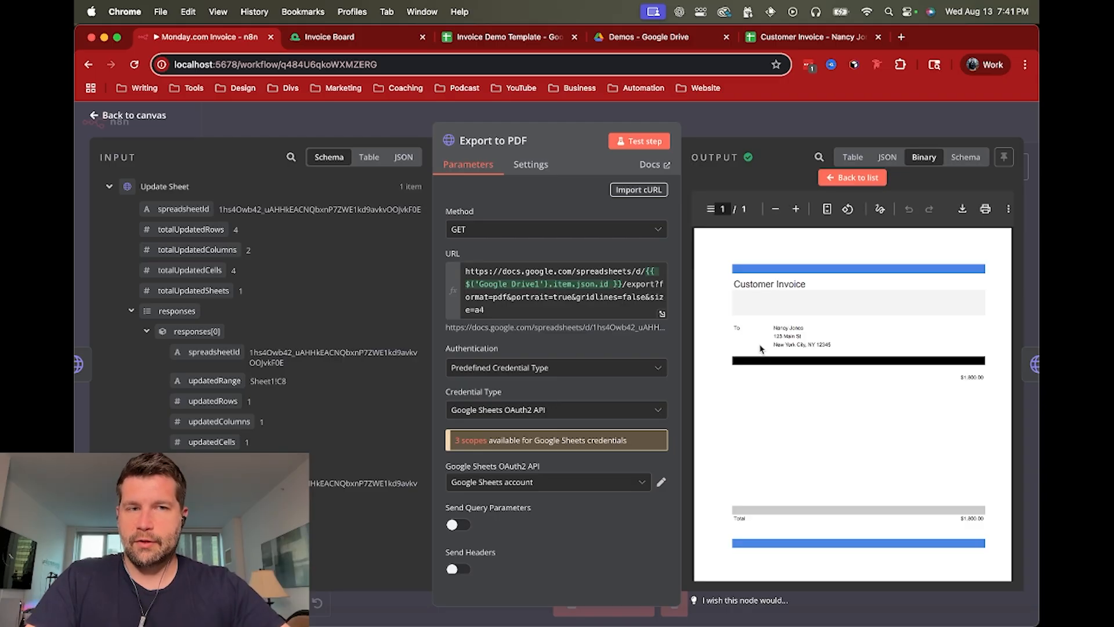
{"action": "scroll", "coordinate": [786, 313], "scroll_direction": "down", "scroll_amount": 3}
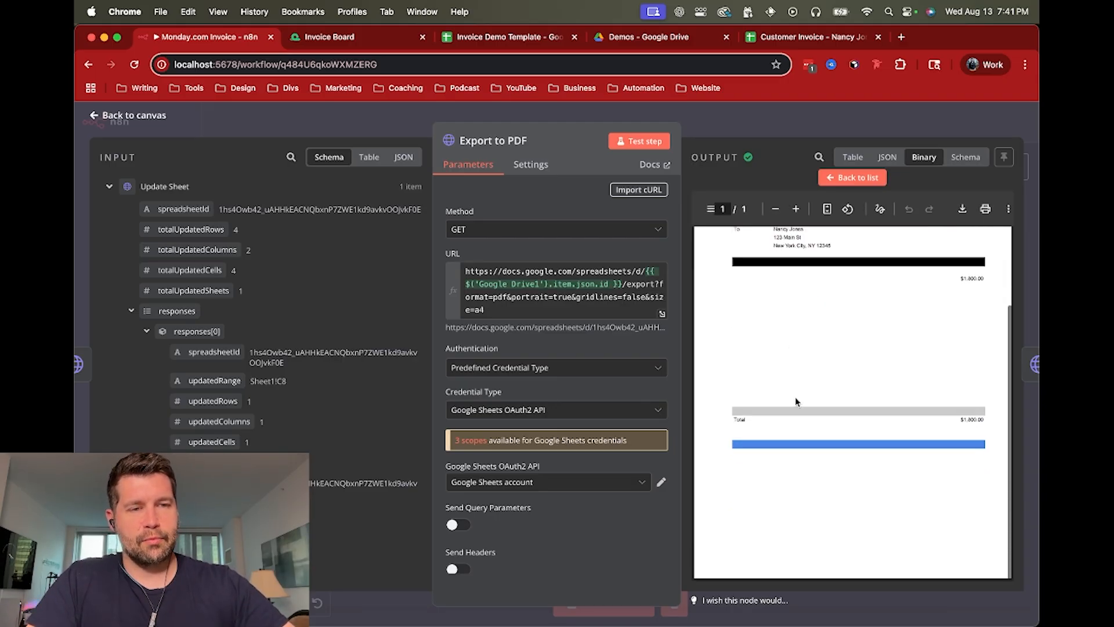
{"action": "scroll", "coordinate": [795, 398], "scroll_direction": "up", "scroll_amount": 3}
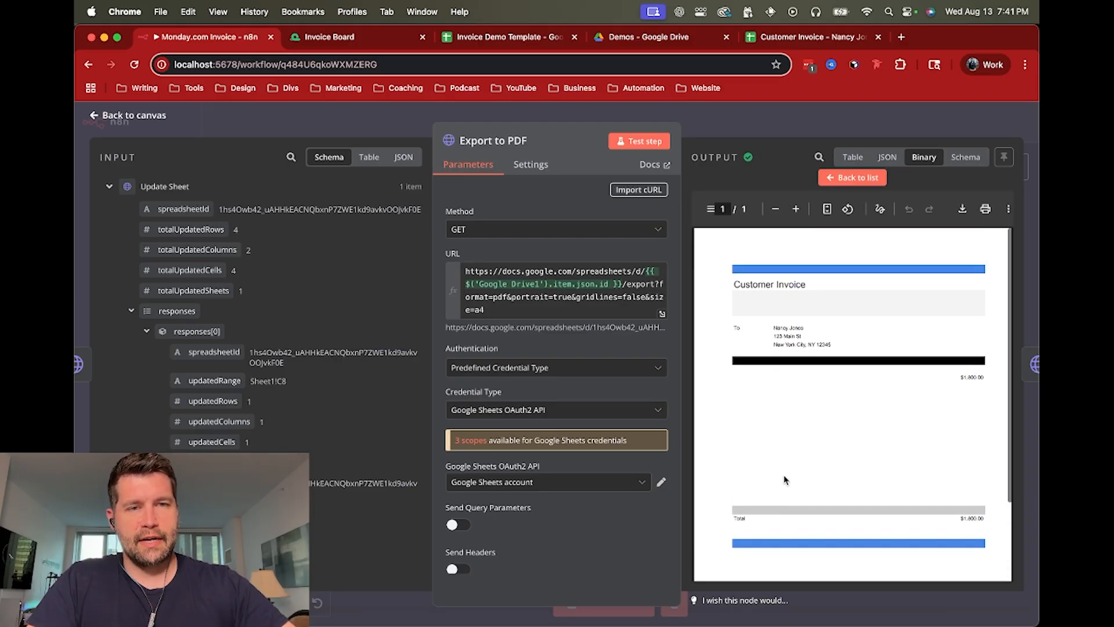
{"action": "left_click", "coordinate": [793, 128]}
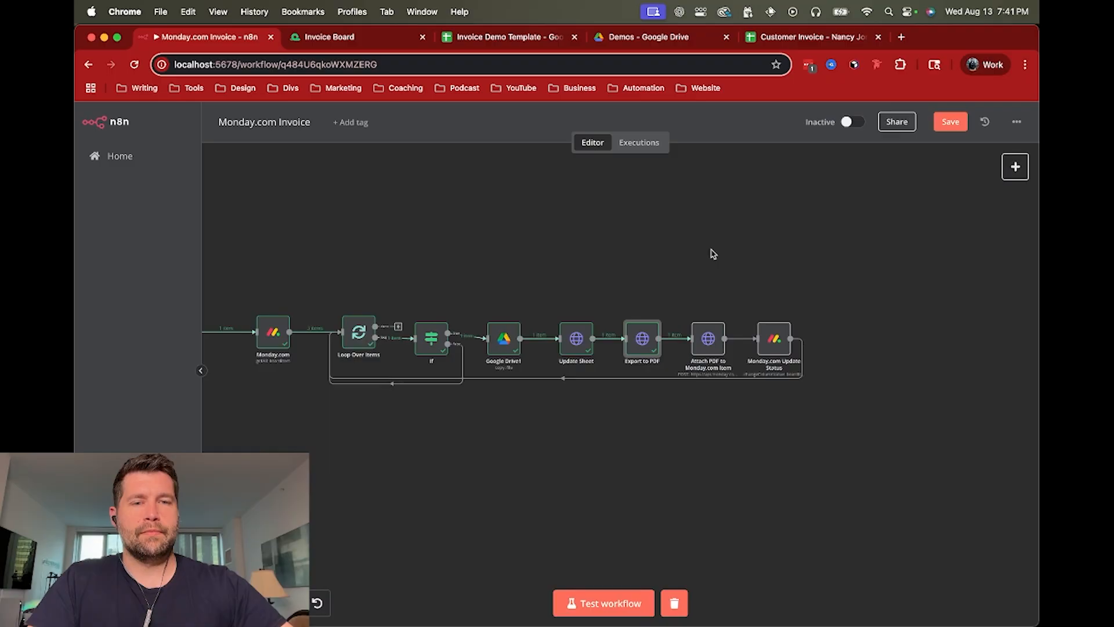
- Open the Attach PDF to Monday.com Item node and review its request method, URL, Monday.com API credential and form-data body parameters
{"action": "double_click", "coordinate": [707, 339]}
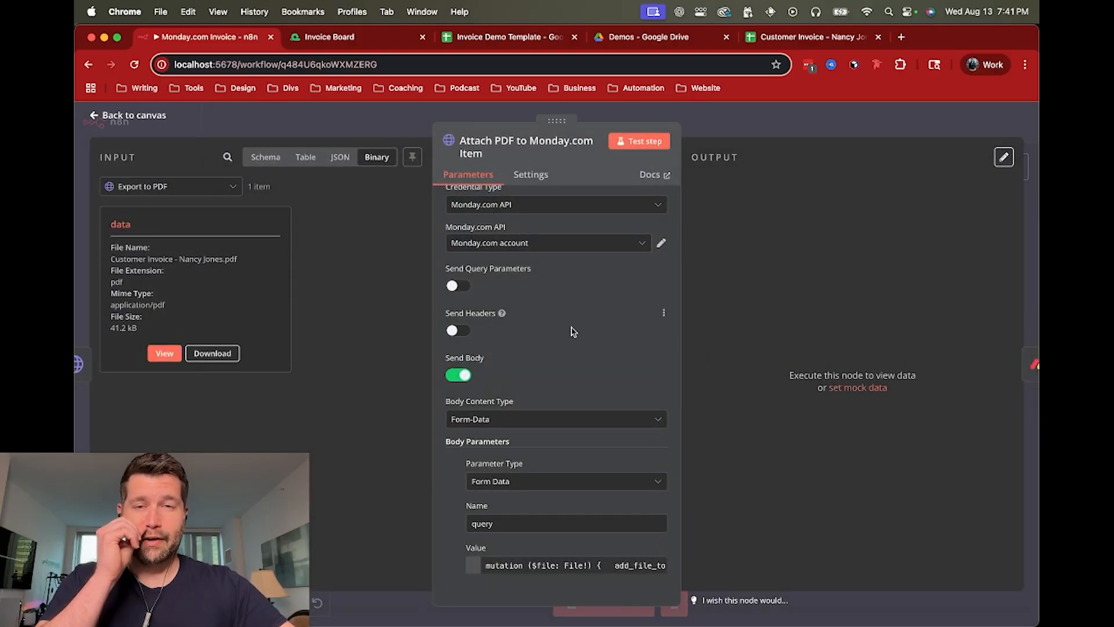
{"action": "scroll", "coordinate": [560, 342], "scroll_direction": "up", "scroll_amount": 5}
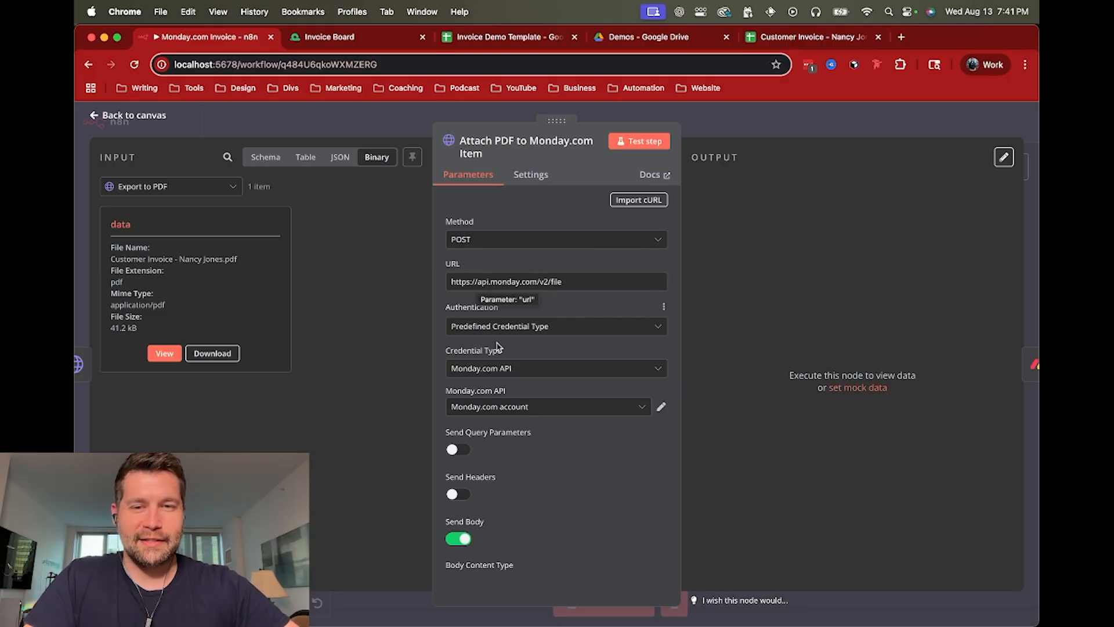
{"action": "scroll", "coordinate": [496, 339], "scroll_direction": "down", "scroll_amount": 2}
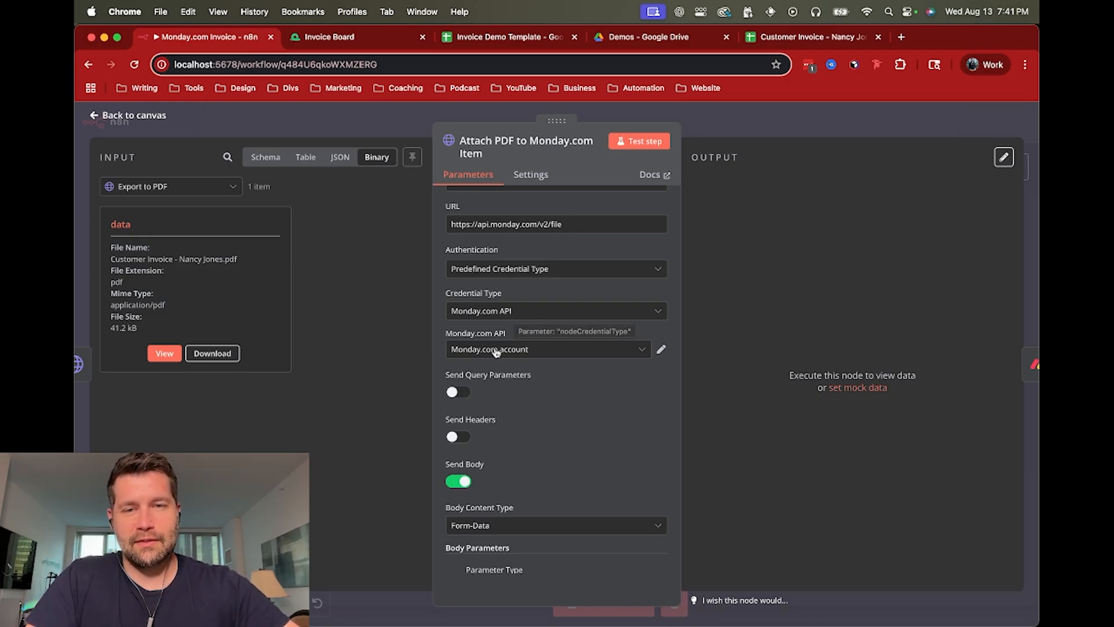
{"action": "scroll", "coordinate": [492, 378], "scroll_direction": "down", "scroll_amount": 4}
{"action": "scroll", "coordinate": [492, 377], "scroll_direction": "down", "scroll_amount": 3}
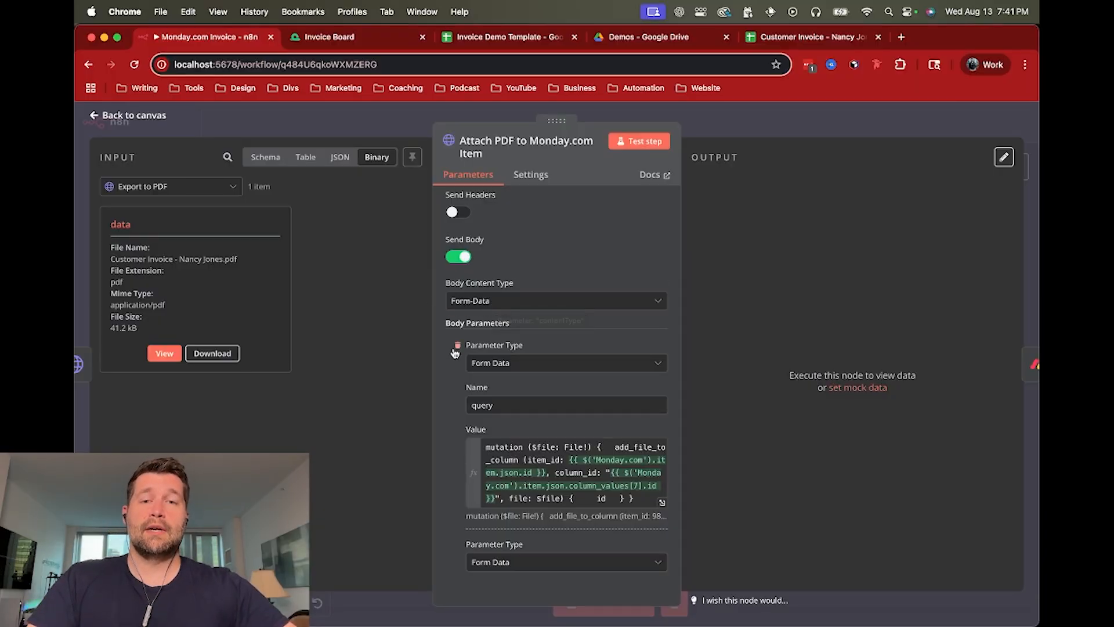
{"action": "scroll", "coordinate": [443, 376], "scroll_direction": "down", "scroll_amount": 5}
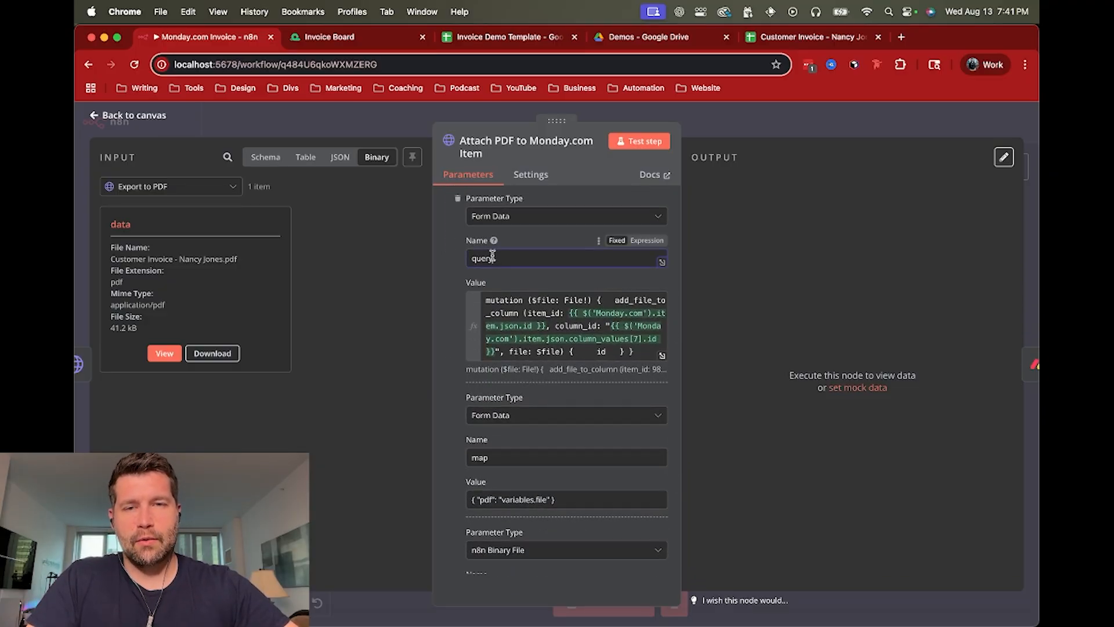
- Examine the query parameter's add_file_to_column mutation and find its item ID in the Monday.com input schema
{"action": "left_click", "coordinate": [533, 303]}
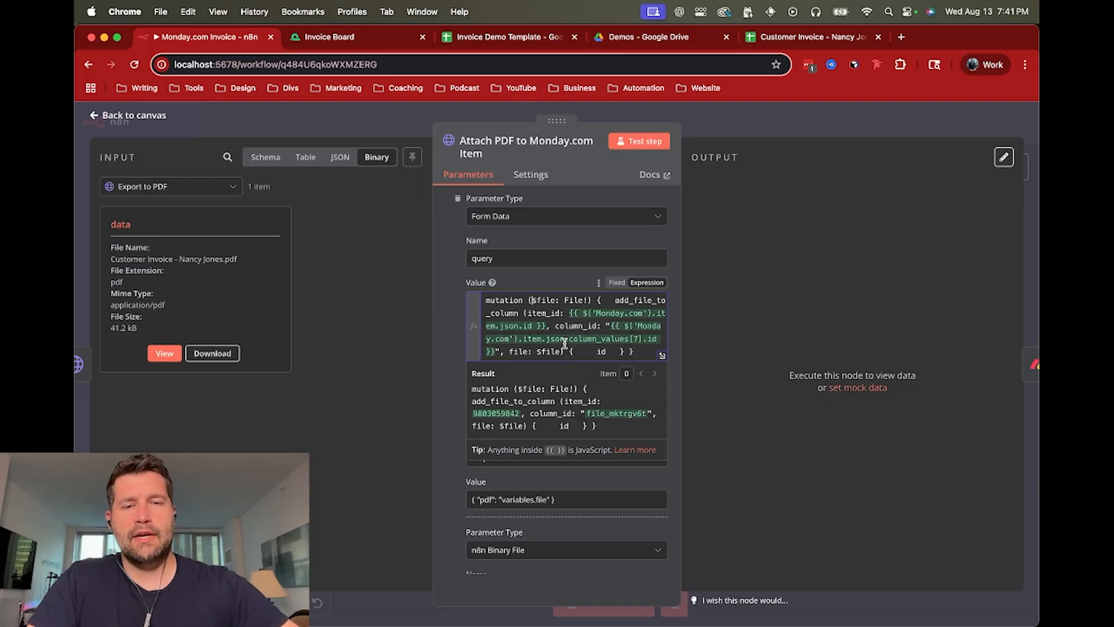
{"action": "mouse_move", "coordinate": [597, 315]}
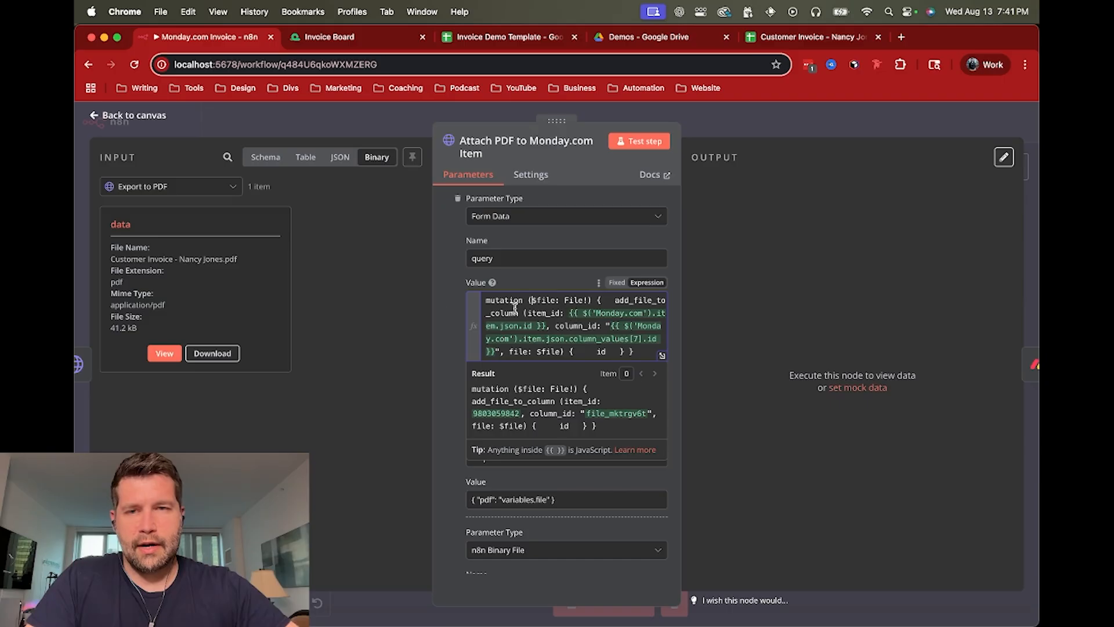
{"action": "left_click", "coordinate": [265, 156]}
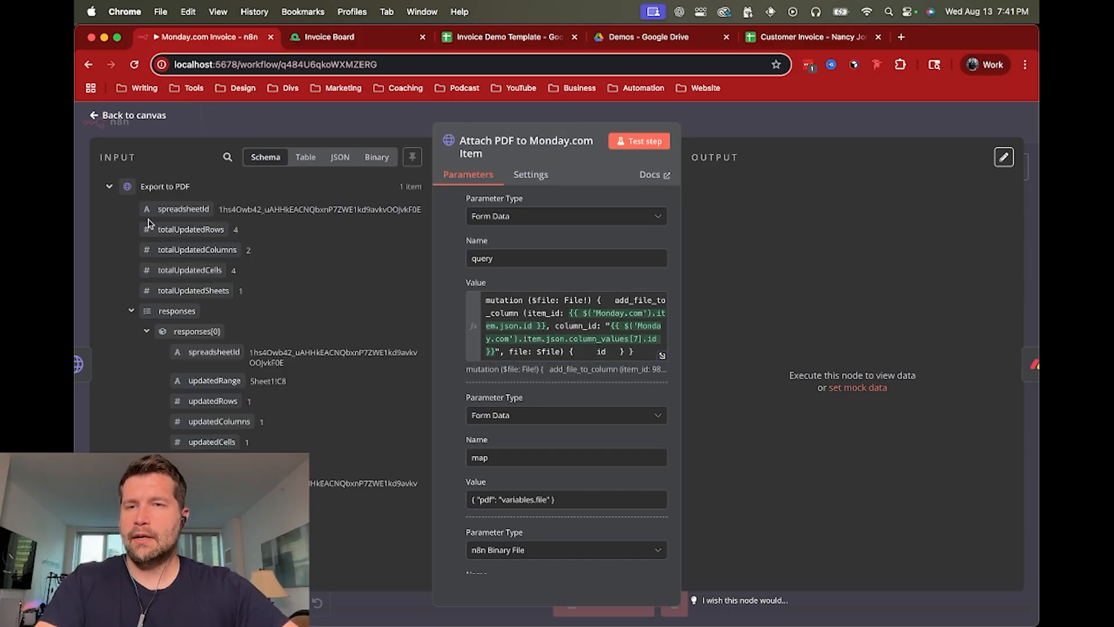
{"action": "left_click", "coordinate": [108, 186]}
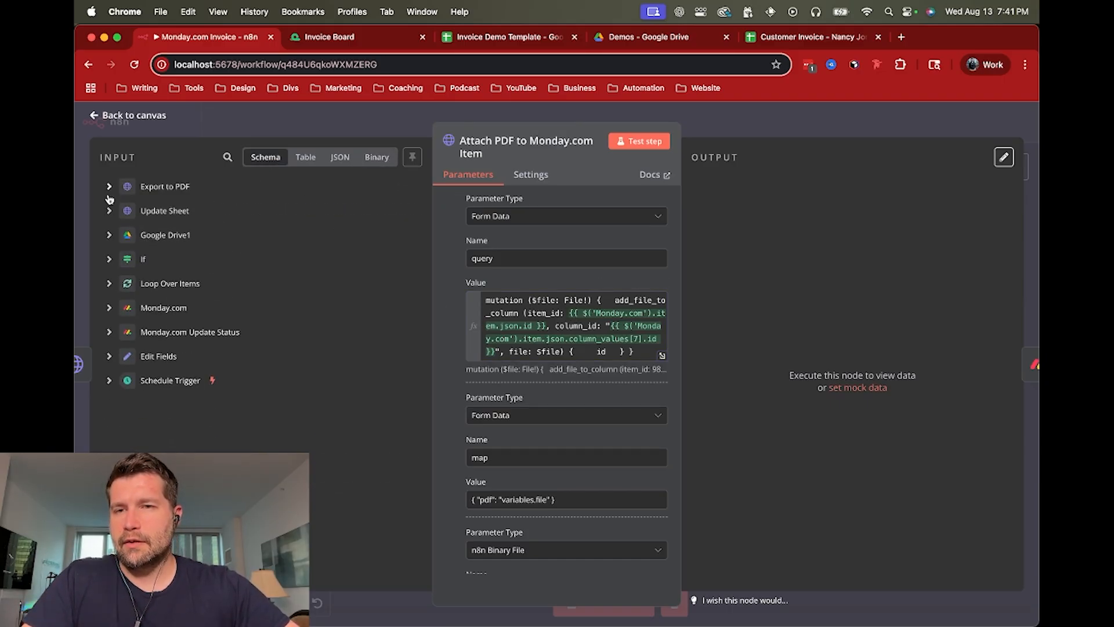
{"action": "left_click", "coordinate": [110, 308]}
{"action": "scroll", "coordinate": [116, 311], "scroll_direction": "down", "scroll_amount": 2}
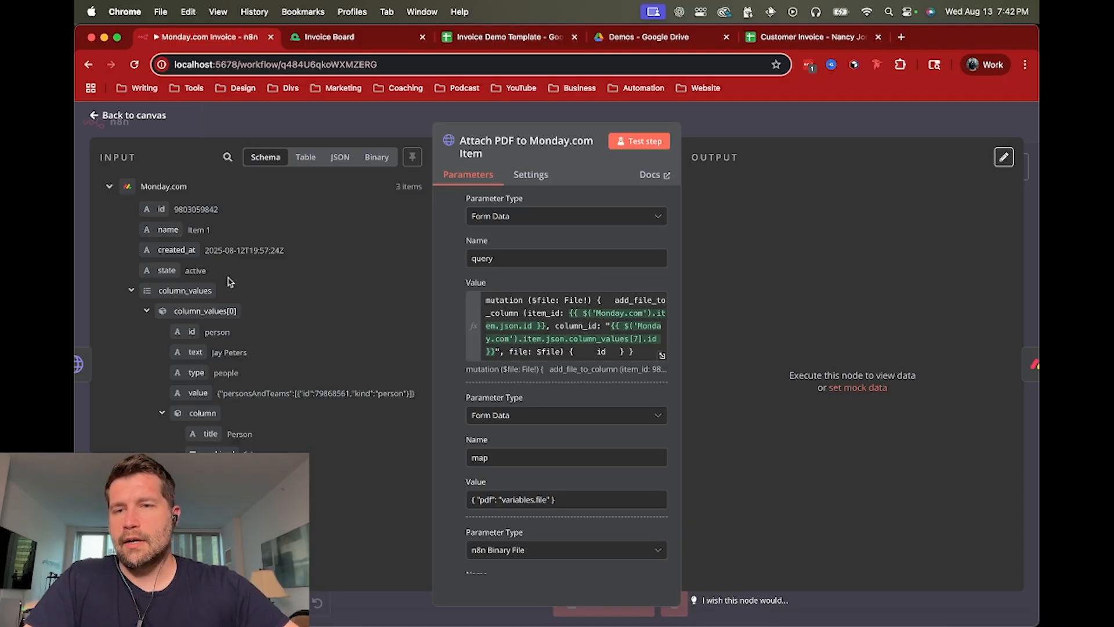
- Collapse column_values[0] through column_values[6] in the Monday.com input and inspect the id of column_values[7]
{"action": "left_click", "coordinate": [147, 314]}
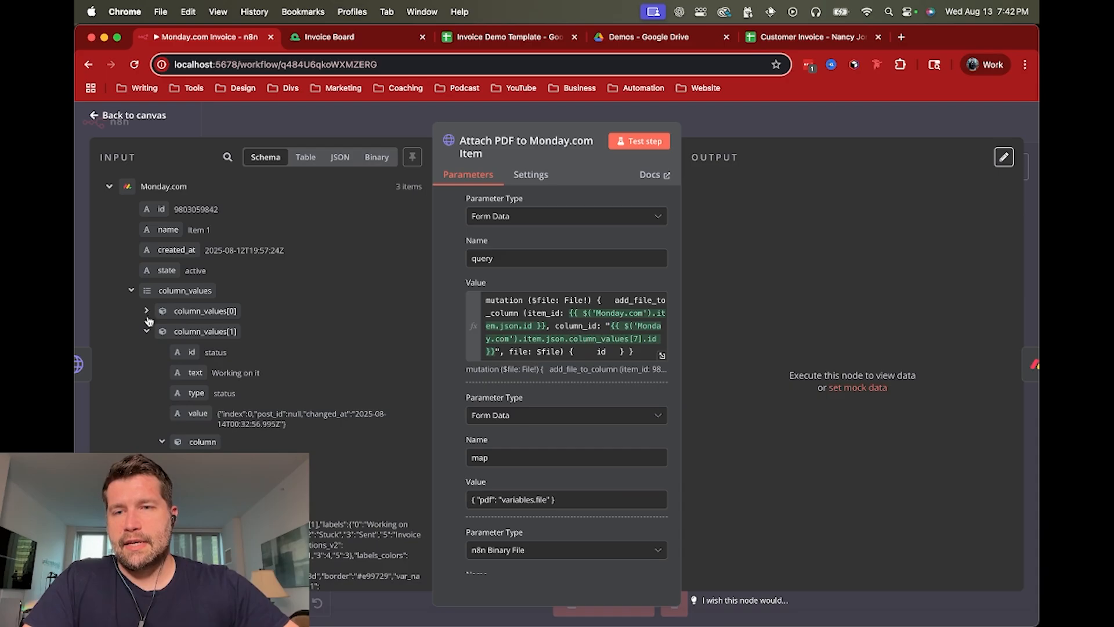
{"action": "left_click", "coordinate": [148, 332]}
{"action": "left_click", "coordinate": [148, 332]}
{"action": "left_click", "coordinate": [147, 352]}
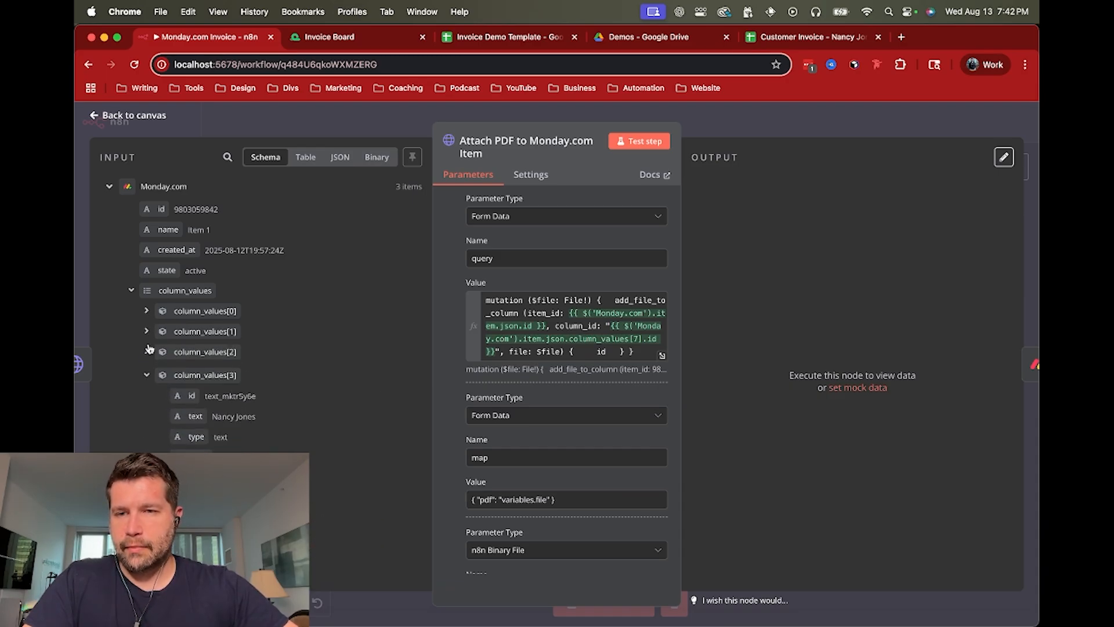
{"action": "left_click", "coordinate": [146, 352]}
{"action": "left_click", "coordinate": [146, 393]}
{"action": "left_click", "coordinate": [146, 393]}
{"action": "left_click", "coordinate": [147, 413]}
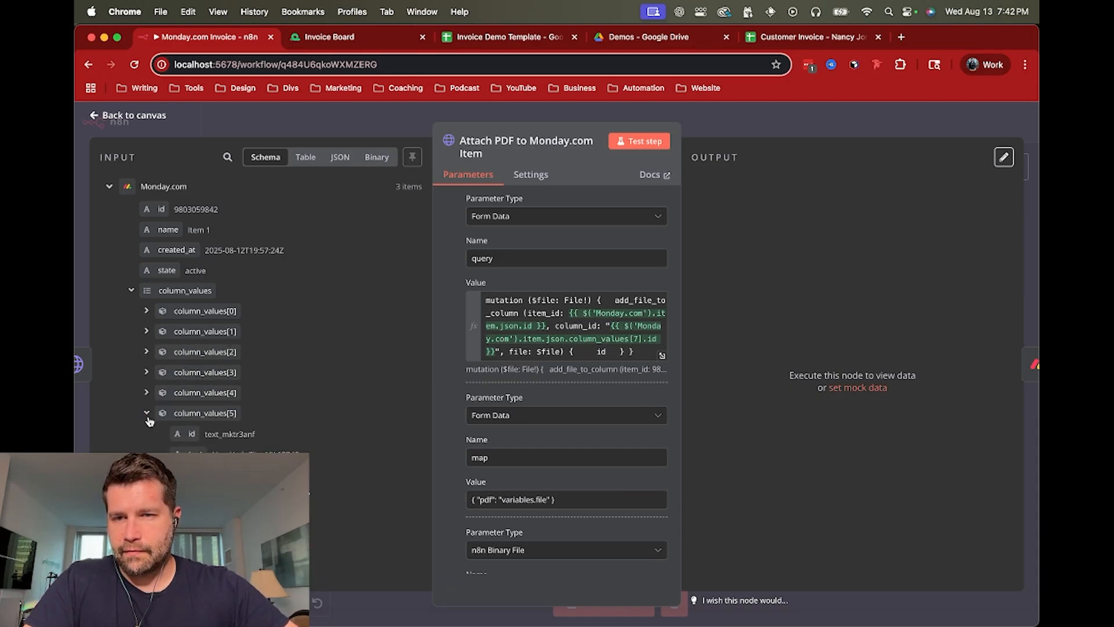
{"action": "left_click", "coordinate": [148, 414]}
{"action": "left_click", "coordinate": [146, 435]}
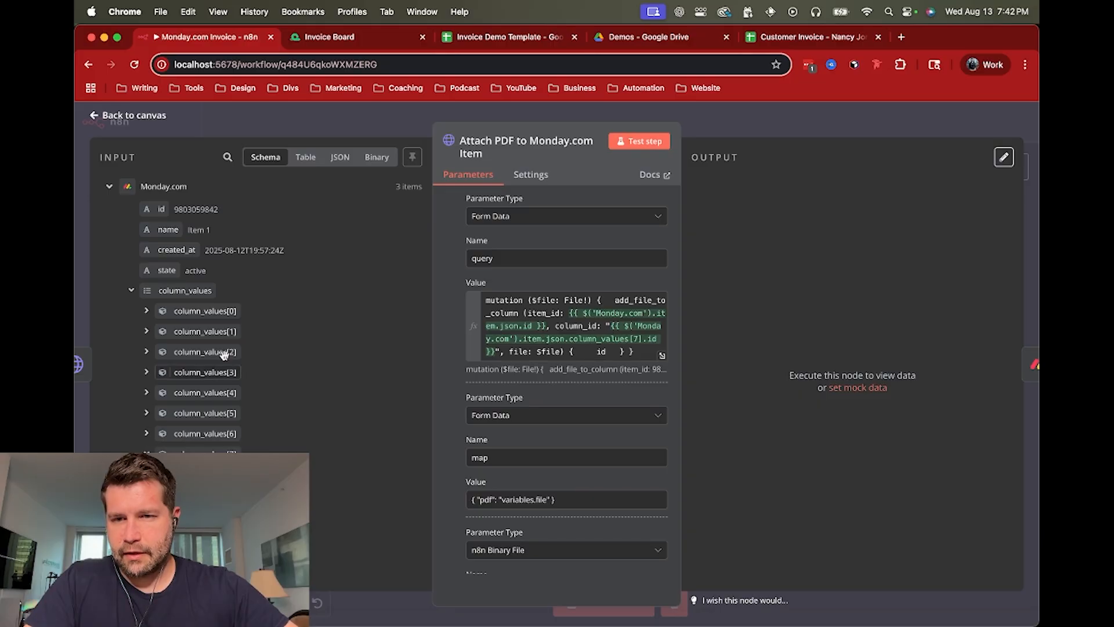
{"action": "scroll", "coordinate": [226, 353], "scroll_direction": "down", "scroll_amount": 3}
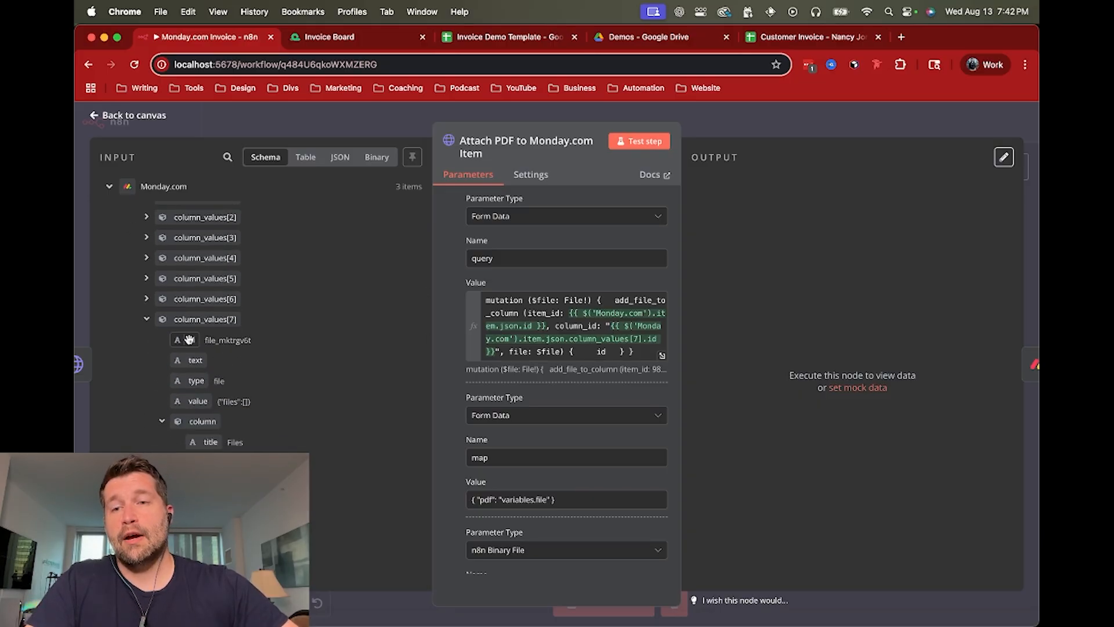
- Compare the mutation's column_id expression with its result, and review the map and pdf body parameters
{"action": "left_click", "coordinate": [574, 325]}
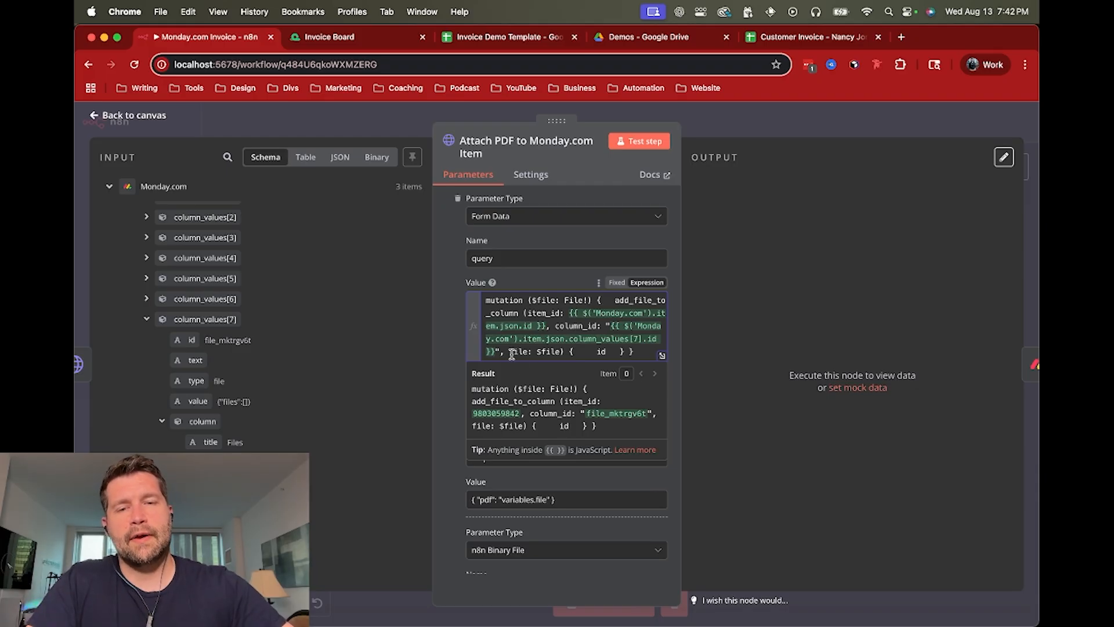
{"action": "left_click", "coordinate": [456, 341]}
{"action": "scroll", "coordinate": [455, 341], "scroll_direction": "down", "scroll_amount": 3}
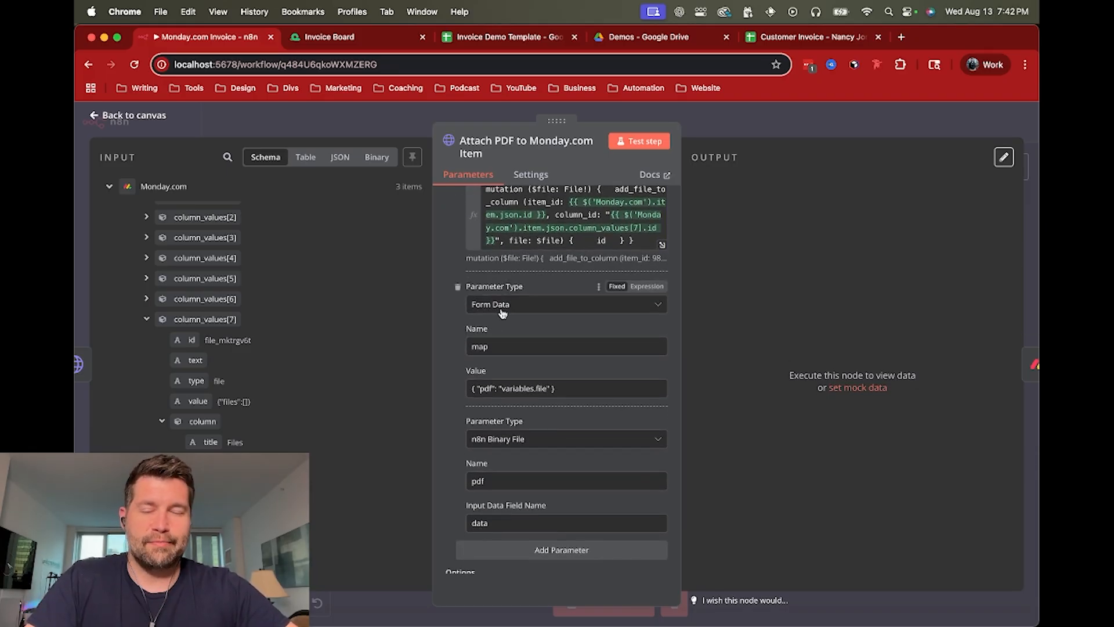
- Review the map form-data parameter and its value, { "pdf": "variables.file" }
{"action": "scroll", "coordinate": [505, 312], "scroll_direction": "down", "scroll_amount": 1}
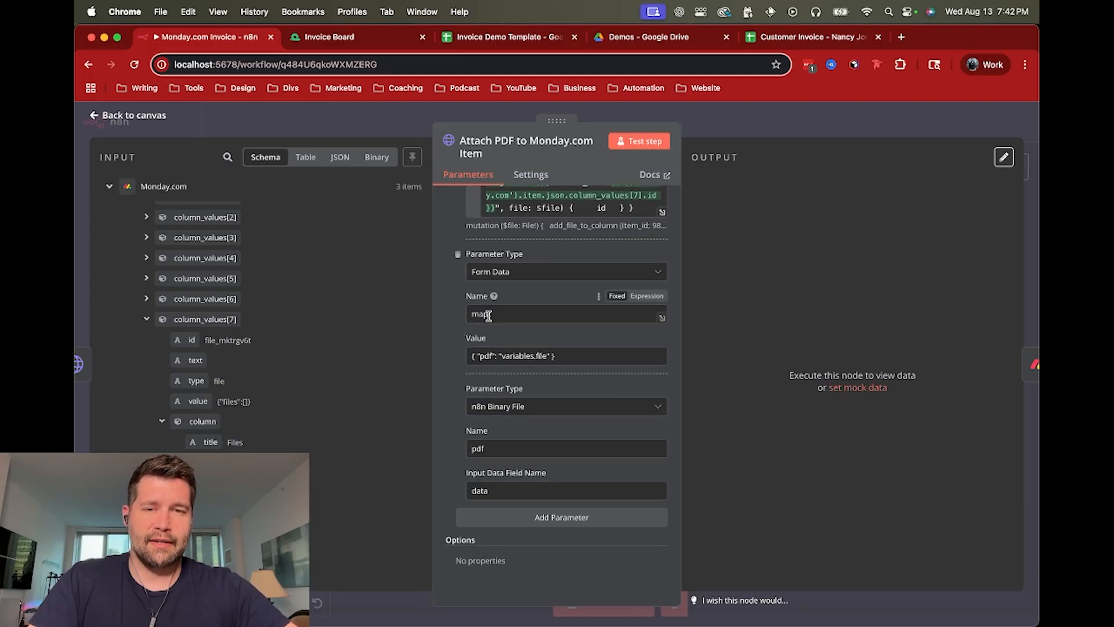
{"action": "left_click", "coordinate": [480, 357]}
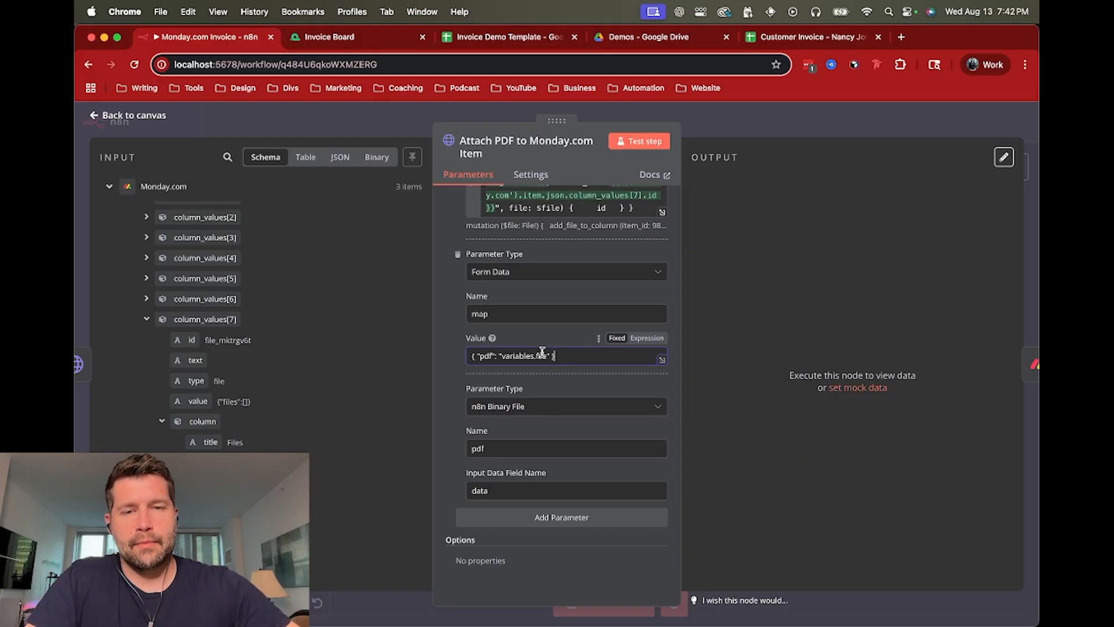
{"action": "scroll", "coordinate": [475, 328], "scroll_direction": "down", "scroll_amount": 3}
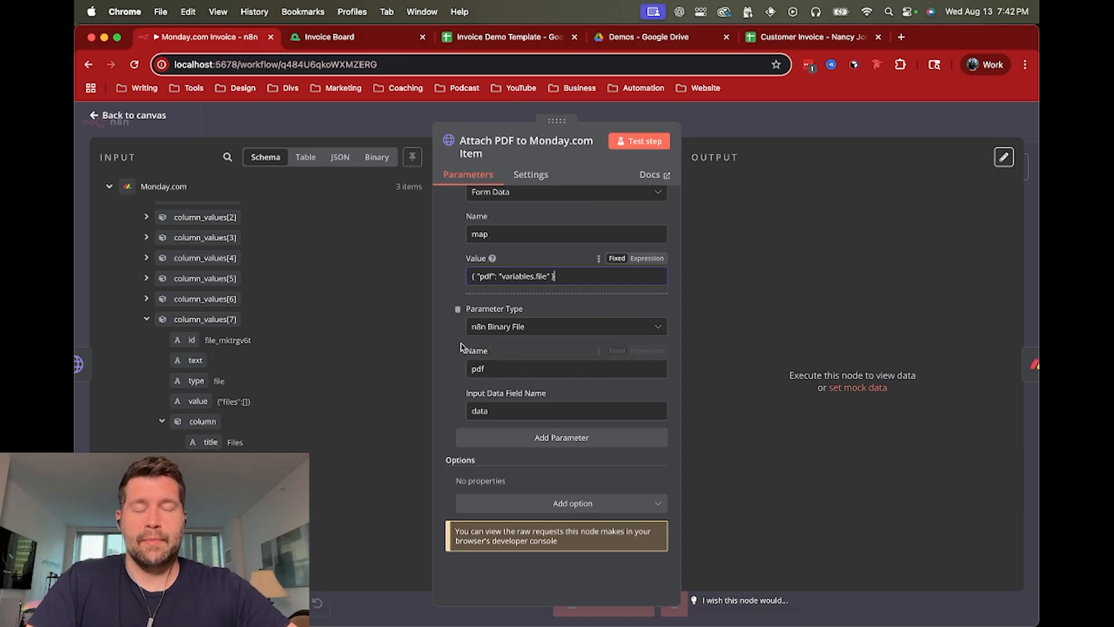
- Compare the n8n Binary File parameter's name and input data field name with the binary input from Export to PDF
{"action": "left_click", "coordinate": [376, 157]}
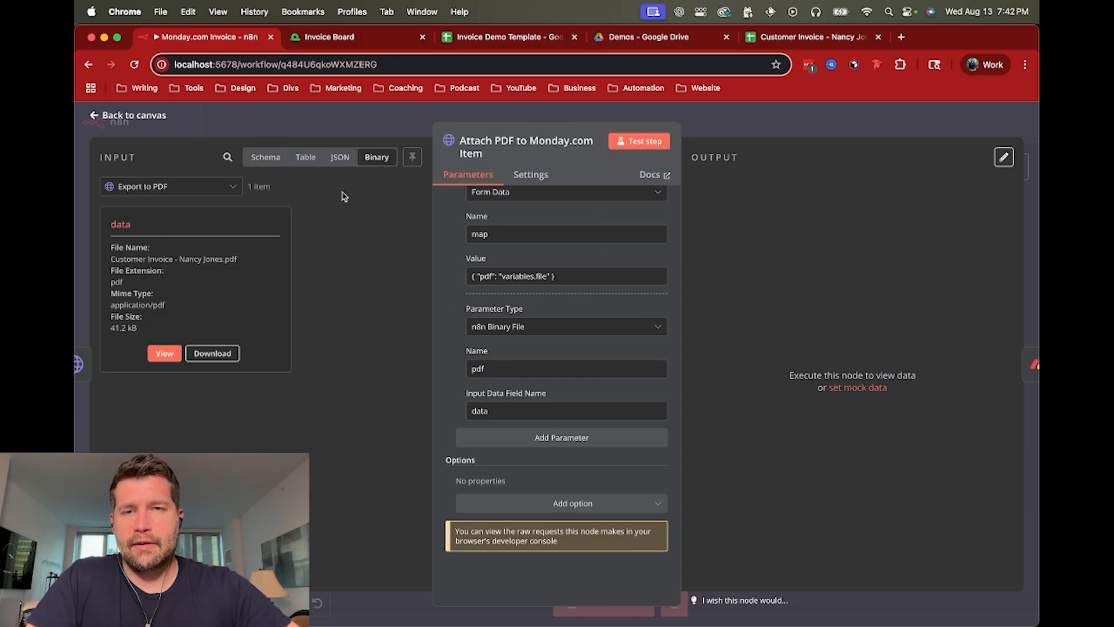
{"action": "left_click", "coordinate": [508, 371]}
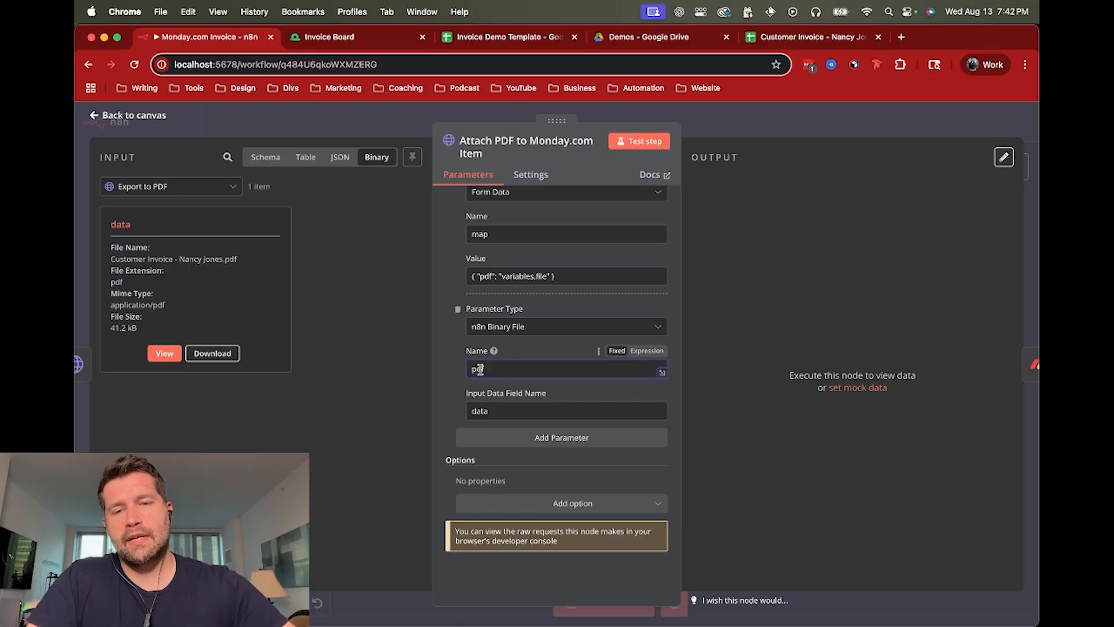
{"action": "left_click", "coordinate": [470, 405]}
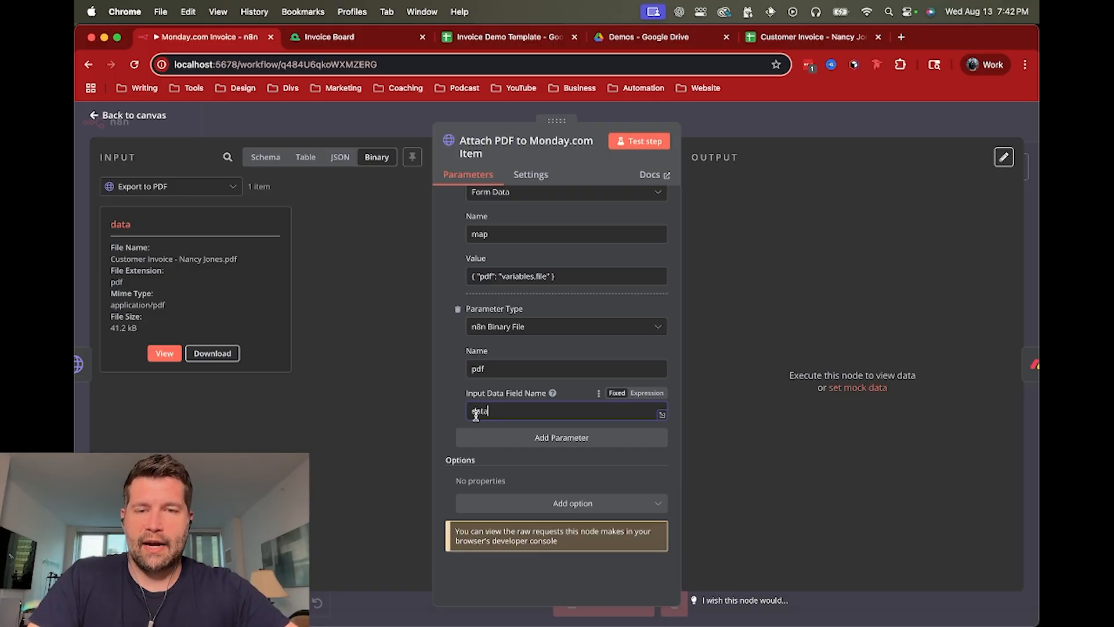
{"action": "left_click", "coordinate": [125, 221]}
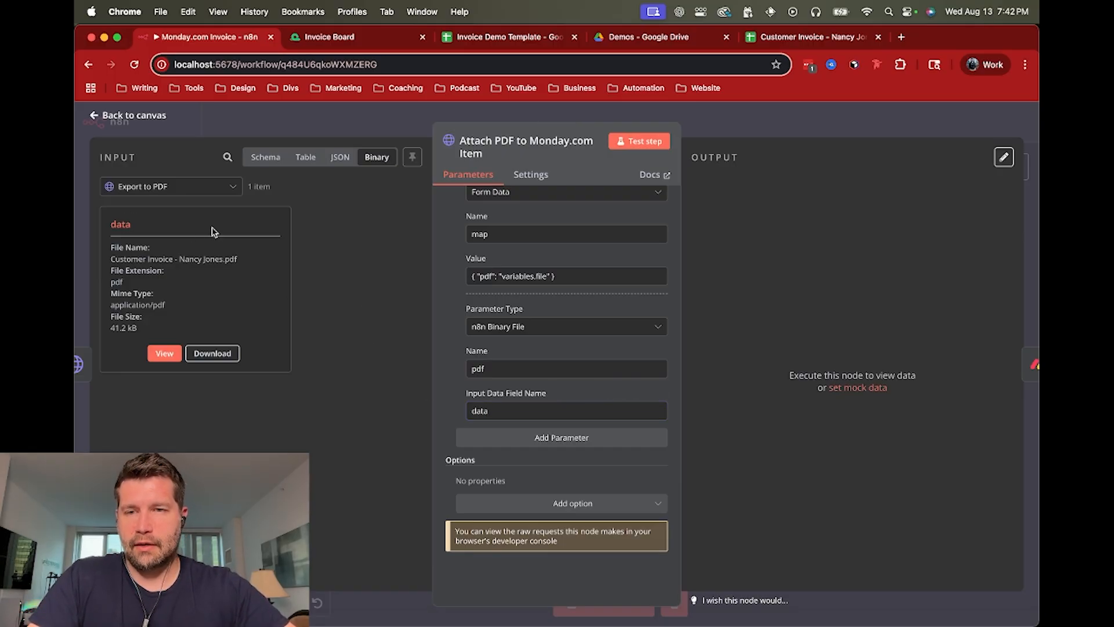
{"action": "double_click", "coordinate": [480, 412]}
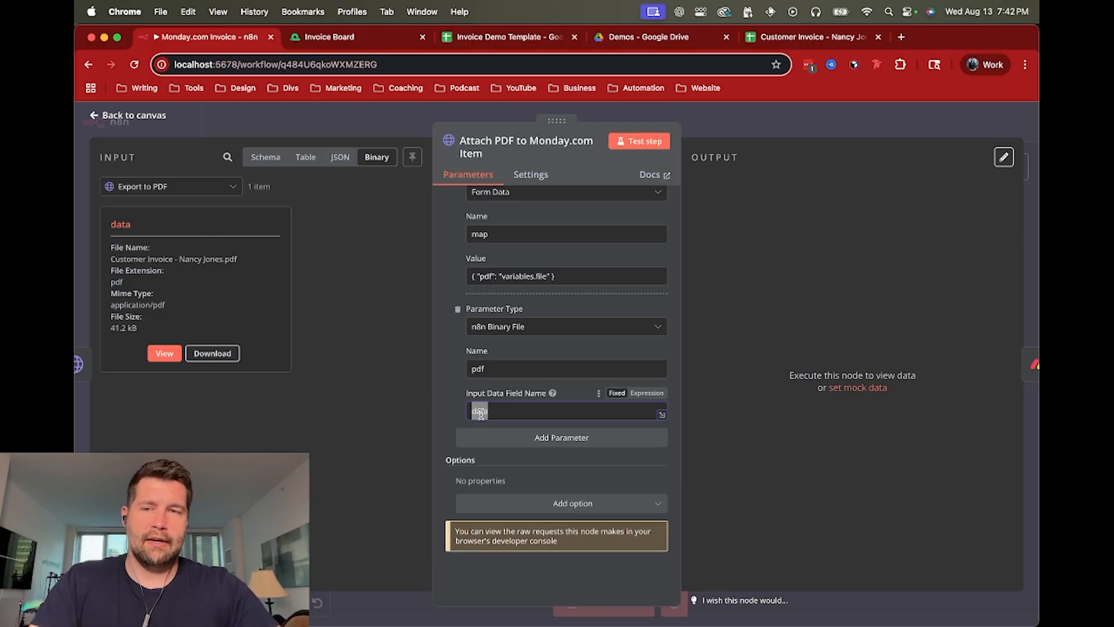
{"action": "left_click", "coordinate": [455, 367]}
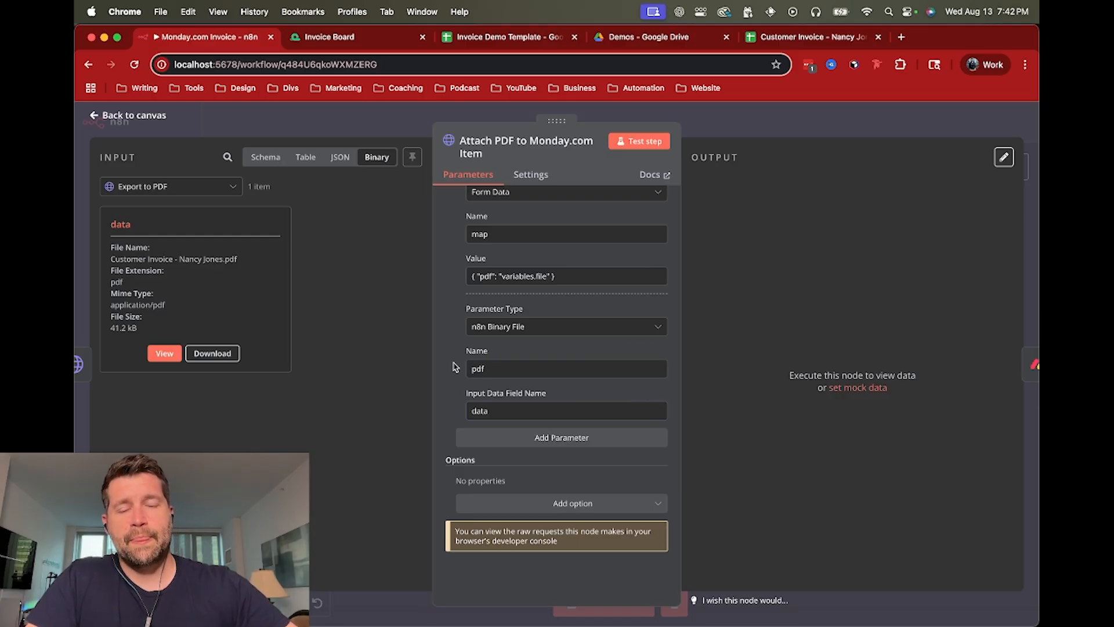
- Test the Attach PDF to Monday.com Item node and open the PDF in Item 1's Files column on the Monday.com Invoice Board
{"action": "left_click", "coordinate": [641, 142]}
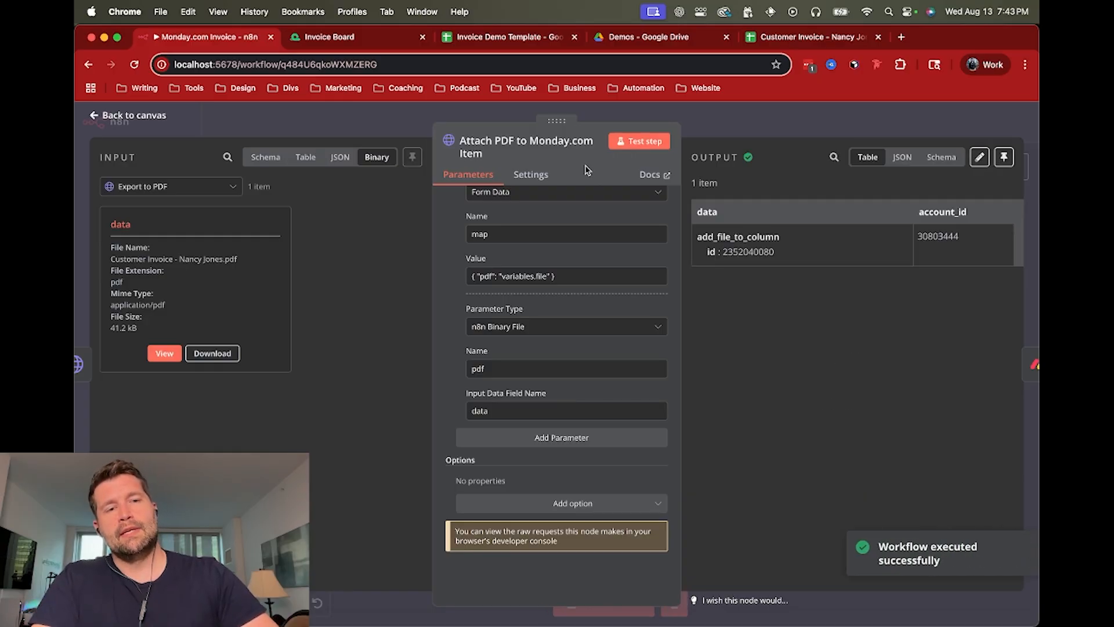
{"action": "left_click", "coordinate": [366, 39]}
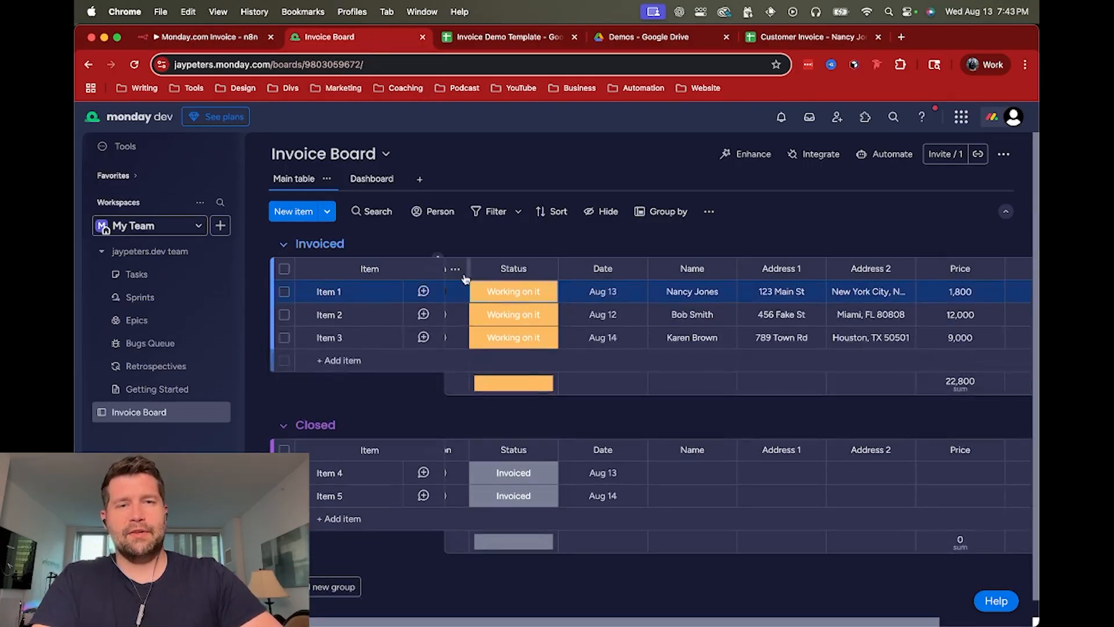
{"action": "scroll", "coordinate": [502, 290], "scroll_direction": "right", "scroll_amount": 3}
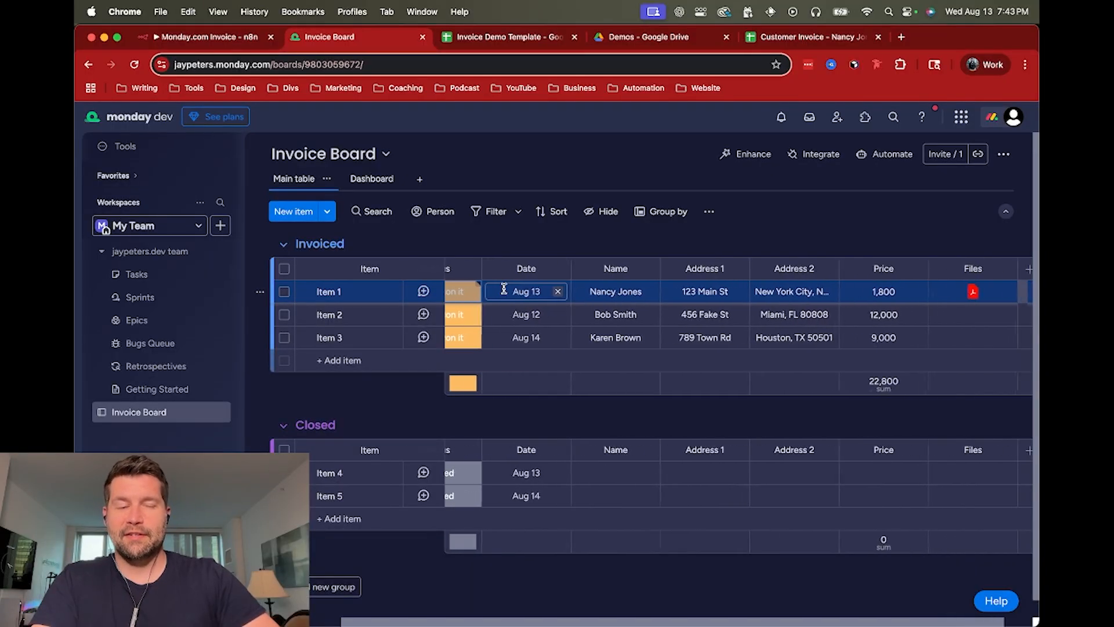
{"action": "left_click", "coordinate": [863, 290]}
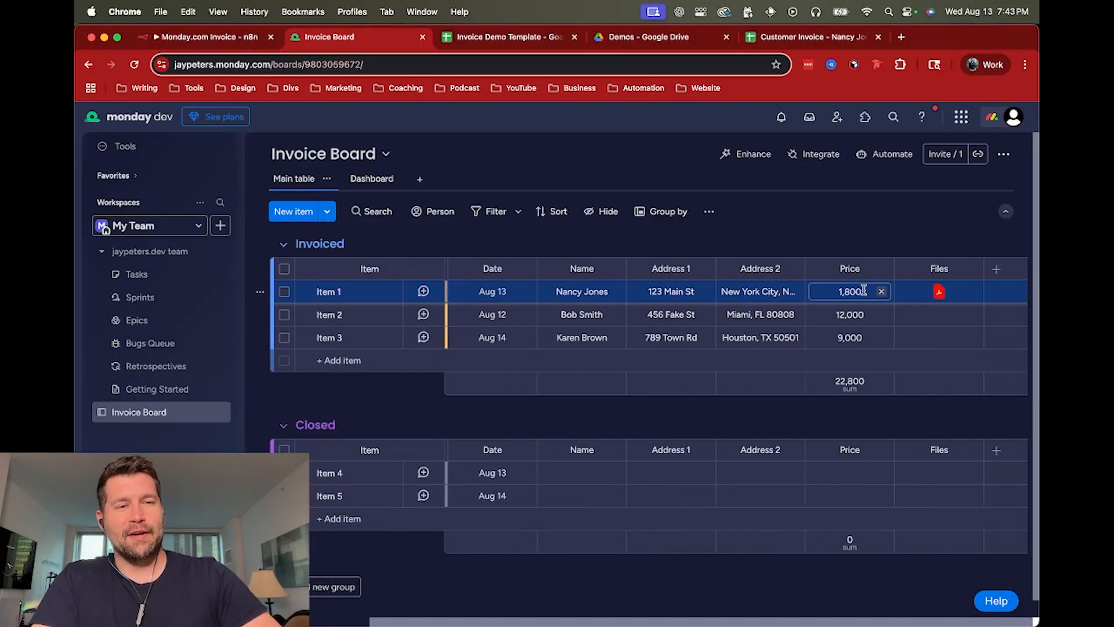
{"action": "left_click", "coordinate": [940, 292]}
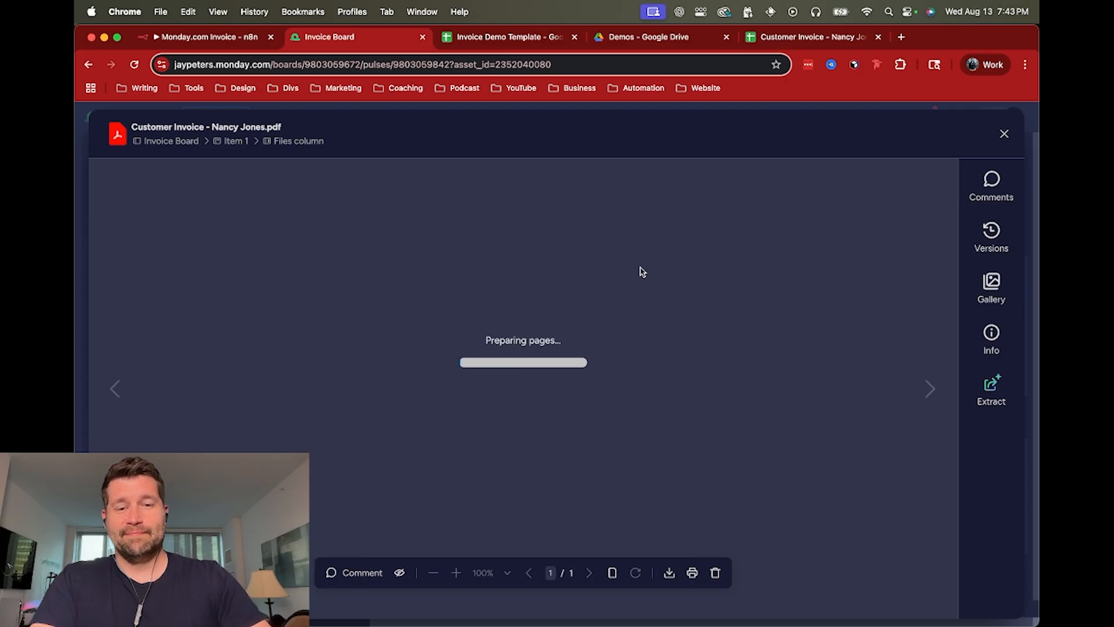
- Look through the attached customer invoice PDF from start to end, and close its preview
{"action": "scroll", "coordinate": [561, 263], "scroll_direction": "down", "scroll_amount": 1}
{"action": "scroll", "coordinate": [561, 263], "scroll_direction": "down", "scroll_amount": 5}
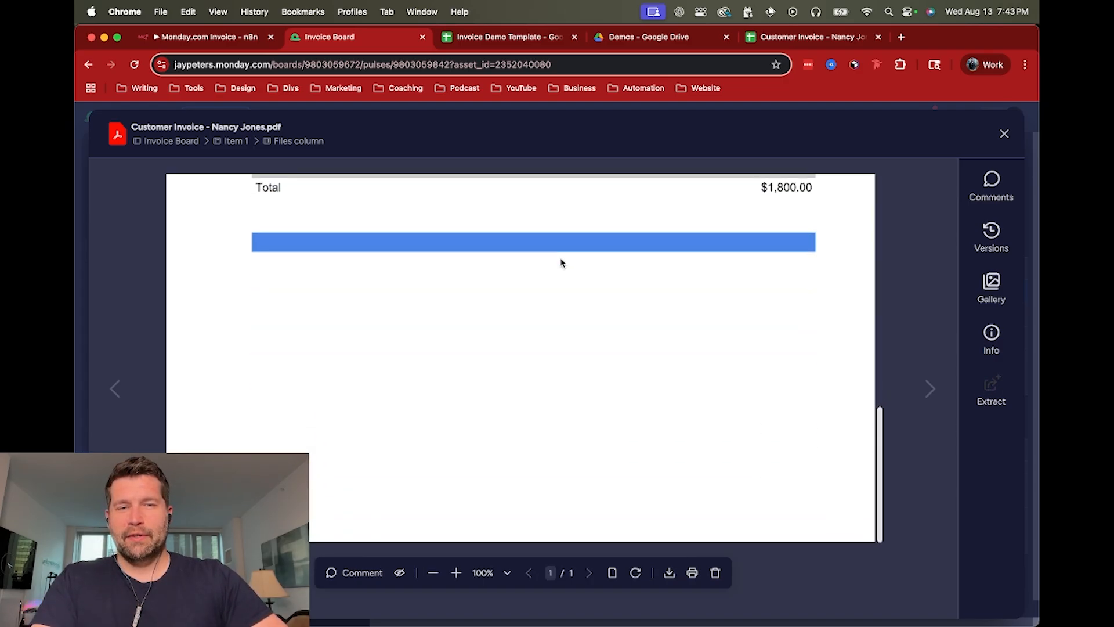
{"action": "scroll", "coordinate": [557, 335], "scroll_direction": "up", "scroll_amount": 5}
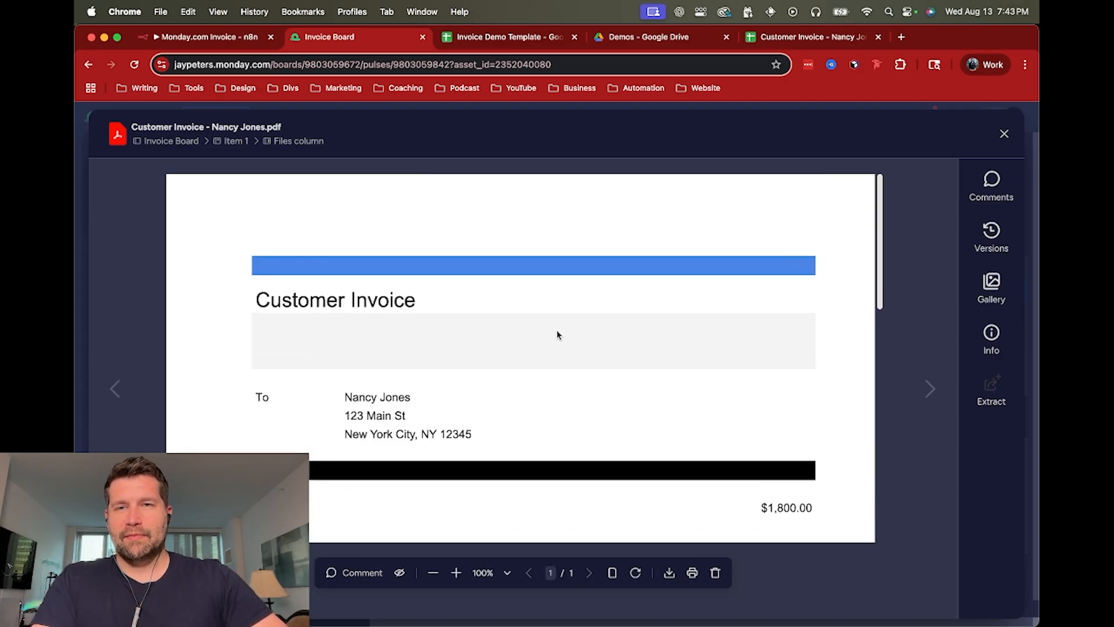
{"action": "left_click", "coordinate": [1004, 138]}
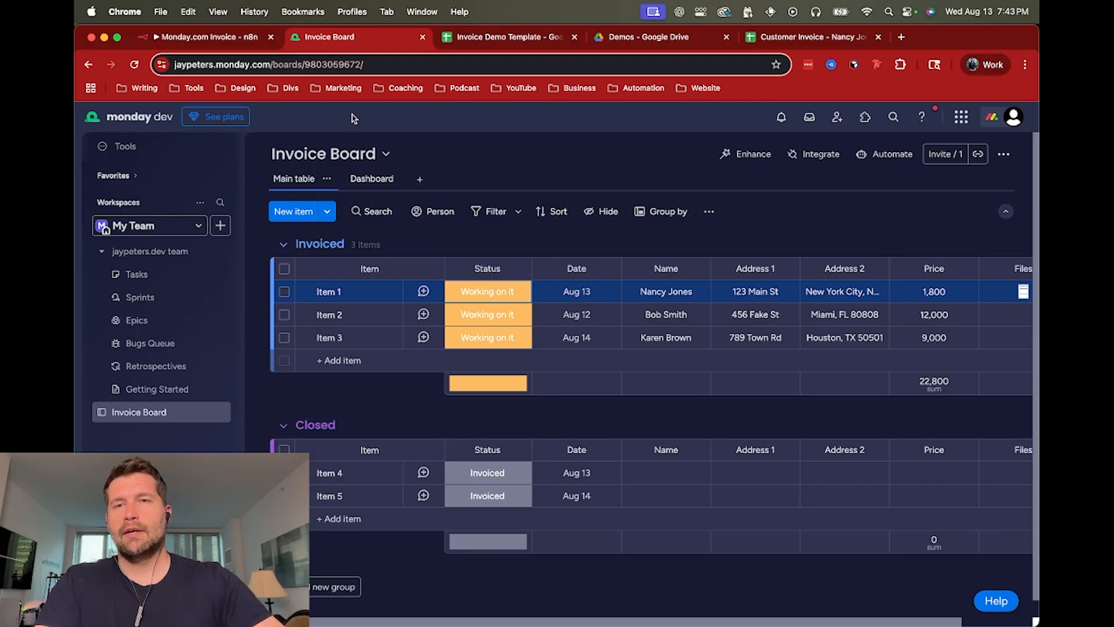
- Switch back to the n8n workflow and open the Monday.com Update Status node
{"action": "left_click", "coordinate": [243, 36]}
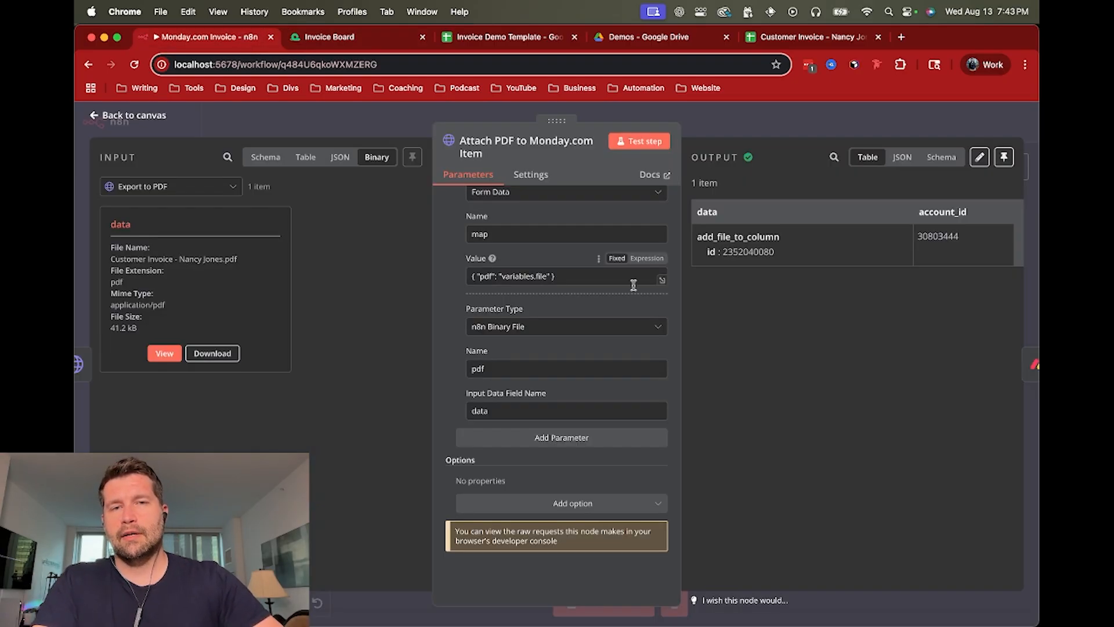
{"action": "left_click", "coordinate": [763, 121]}
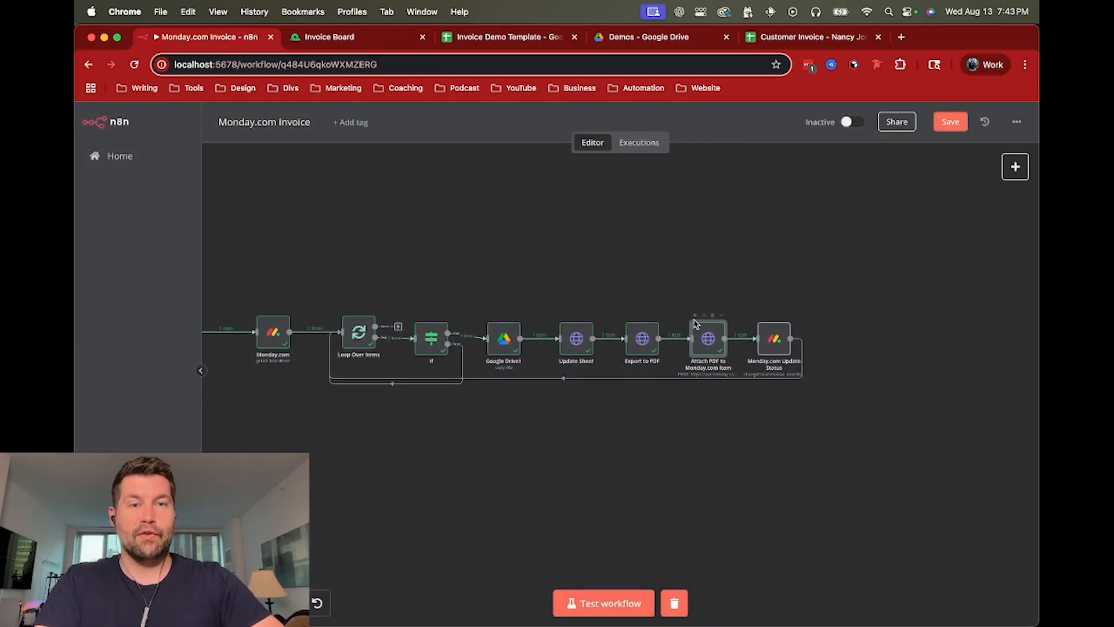
{"action": "double_click", "coordinate": [772, 348]}
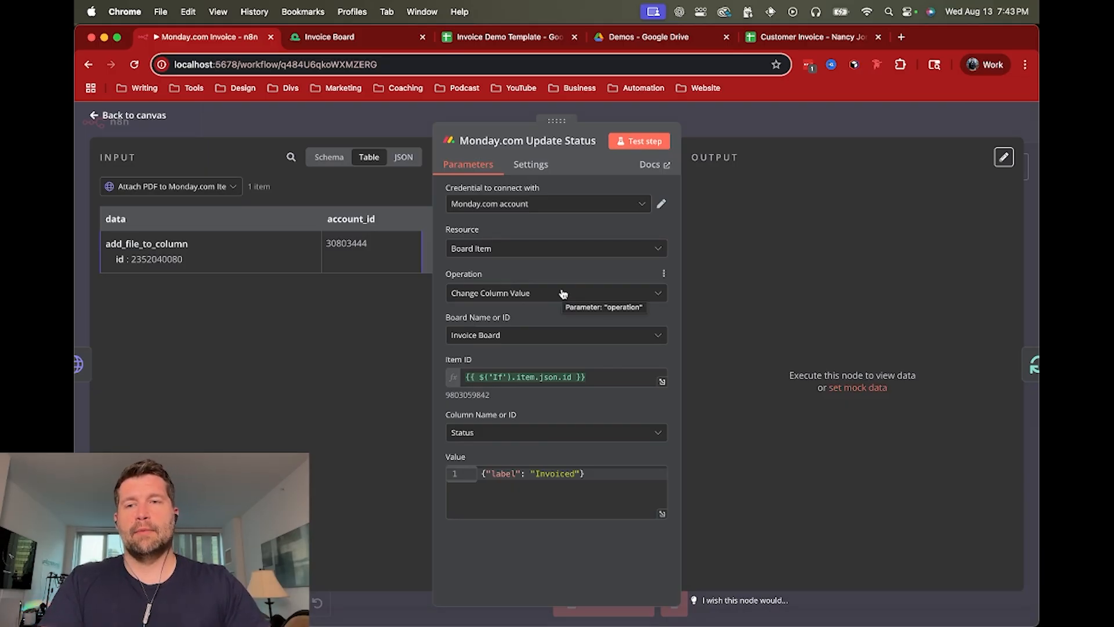
- Compare the Item ID expression with the id of the If node in the input schema
{"action": "left_click", "coordinate": [595, 377]}
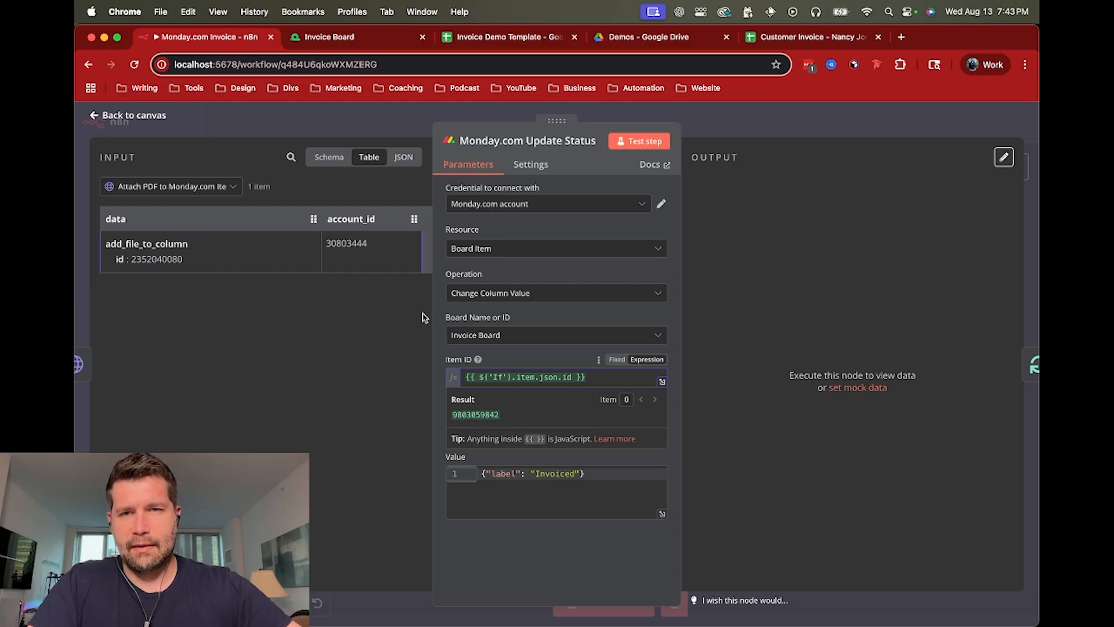
{"action": "left_click", "coordinate": [329, 157]}
{"action": "left_click", "coordinate": [109, 186]}
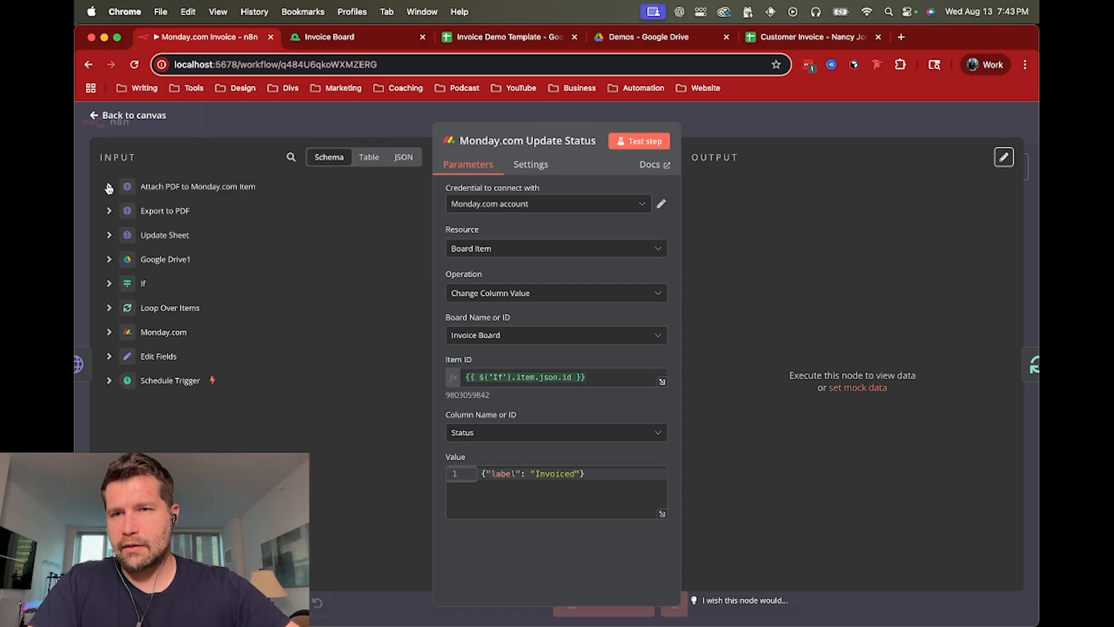
{"action": "left_click", "coordinate": [109, 283]}
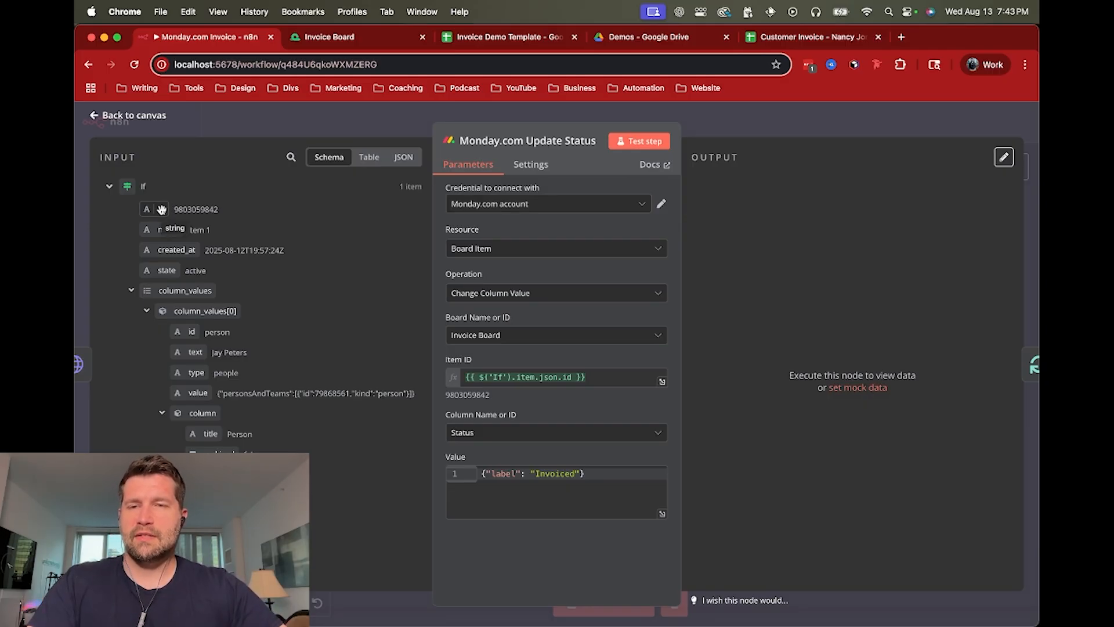
{"action": "left_click", "coordinate": [602, 378]}
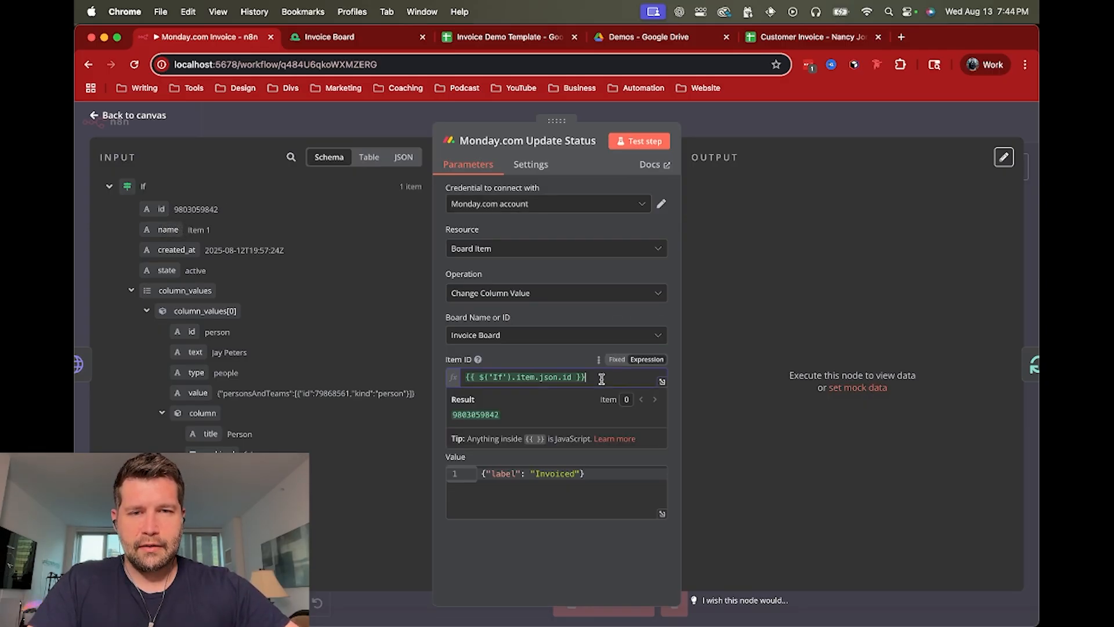
{"action": "left_click", "coordinate": [573, 365]}
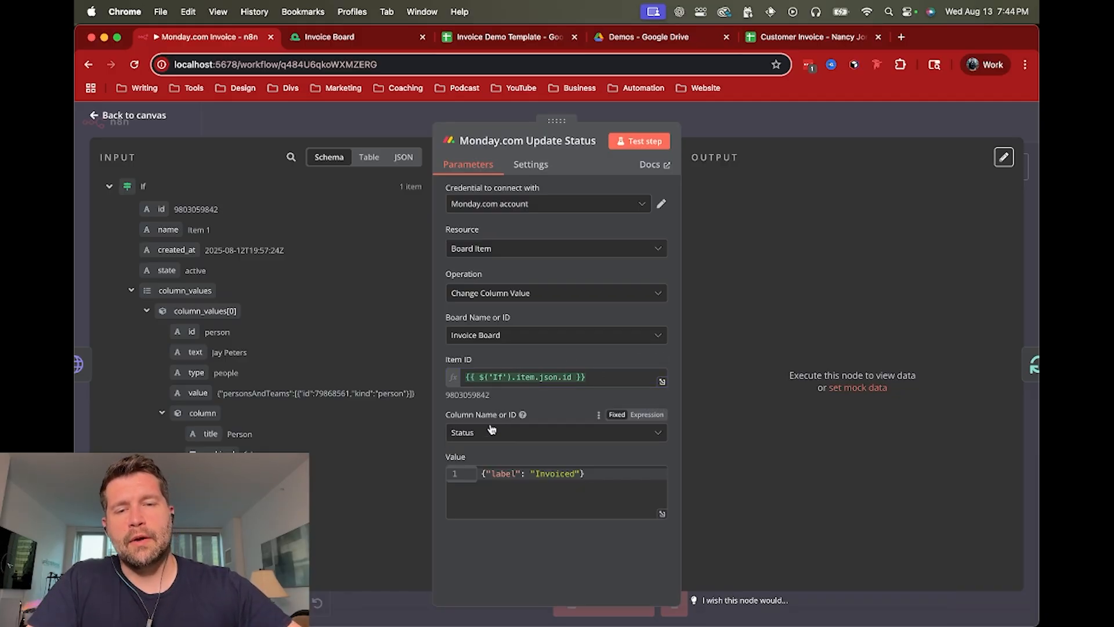
- Examine the Invoiced label in the status value and compare it with Item 1's Status options on the Monday.com Invoice Board
{"action": "left_click", "coordinate": [485, 474]}
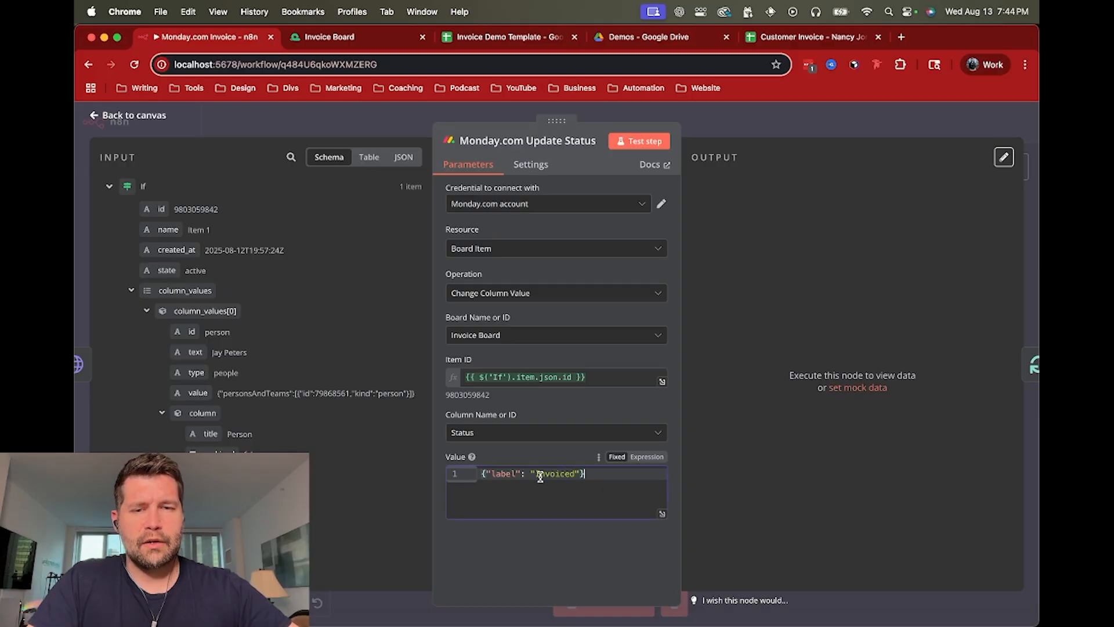
{"action": "double_click", "coordinate": [544, 475]}
{"action": "left_click", "coordinate": [506, 475]}
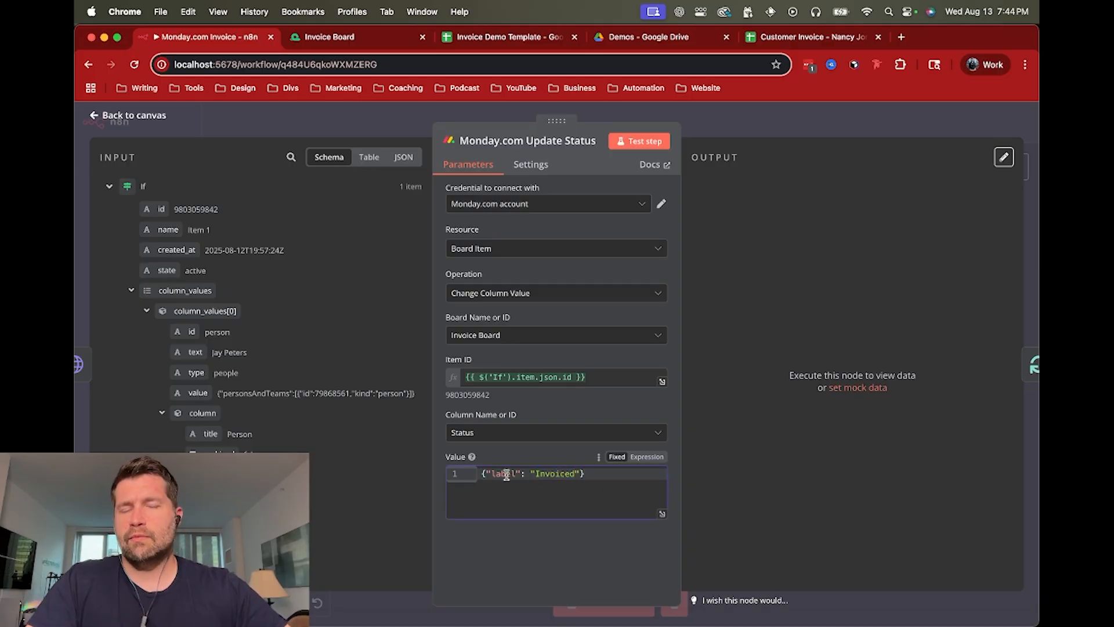
{"action": "double_click", "coordinate": [552, 472]}
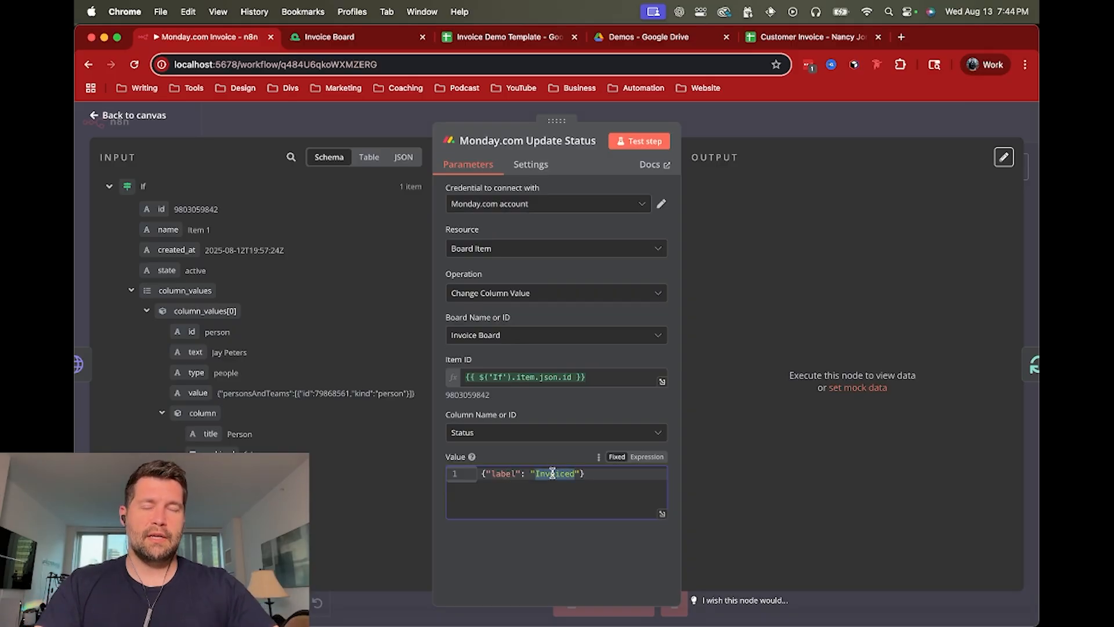
{"action": "left_click", "coordinate": [362, 37]}
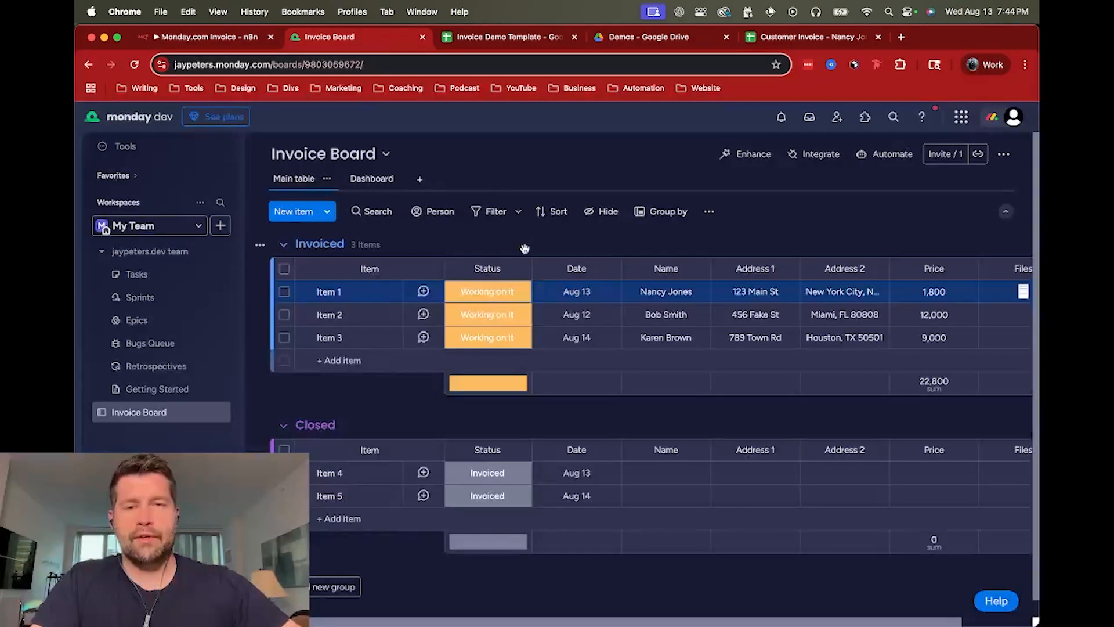
{"action": "left_click", "coordinate": [487, 291]}
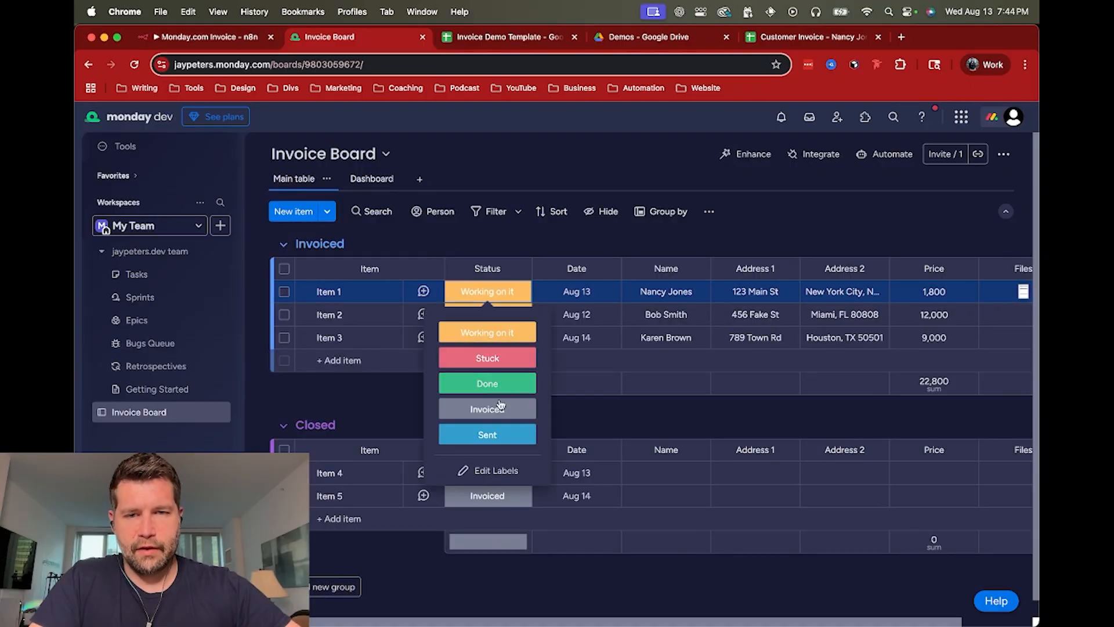
{"action": "left_click", "coordinate": [579, 237]}
{"action": "left_click", "coordinate": [226, 38]}
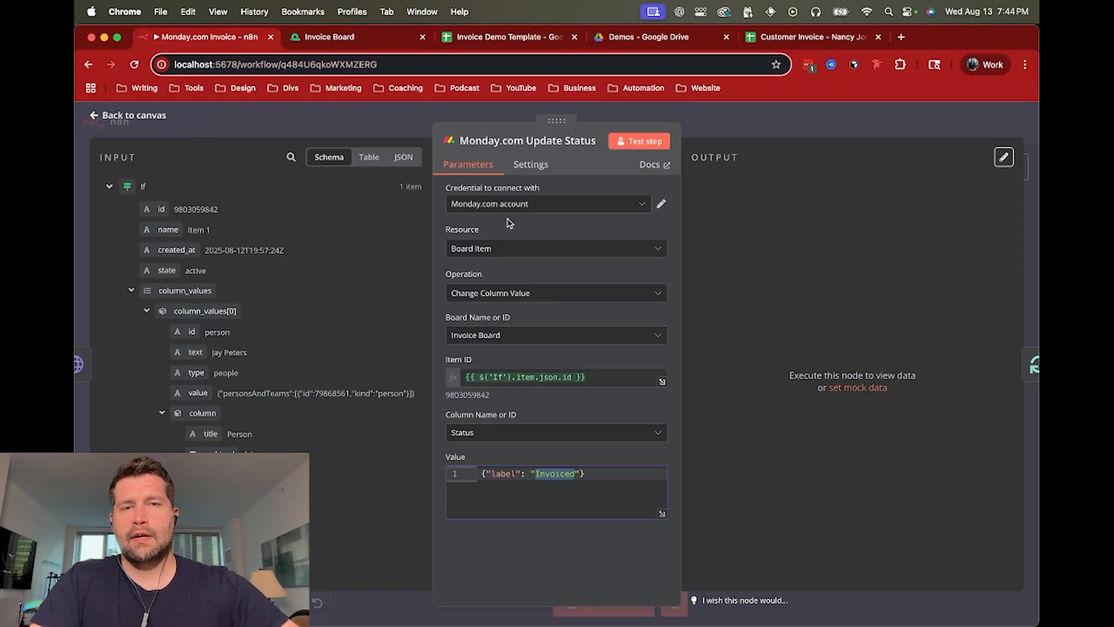
- Test the Monday.com Update Status node and check Item 1's Status and Files columns on the Invoice Board
{"action": "left_click", "coordinate": [635, 144]}
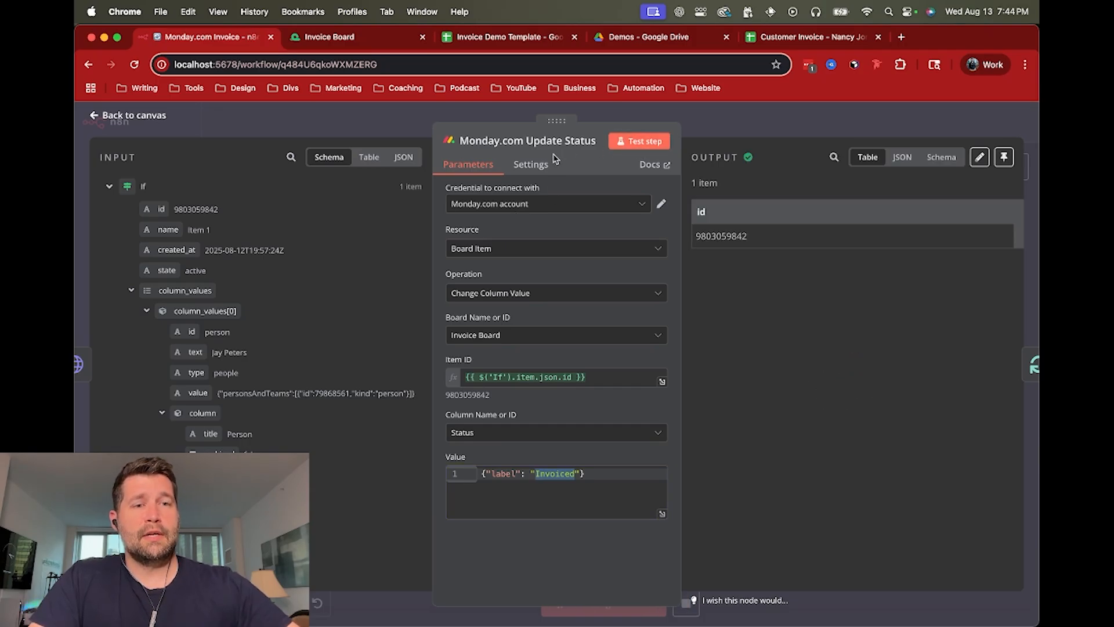
{"action": "left_click", "coordinate": [373, 50]}
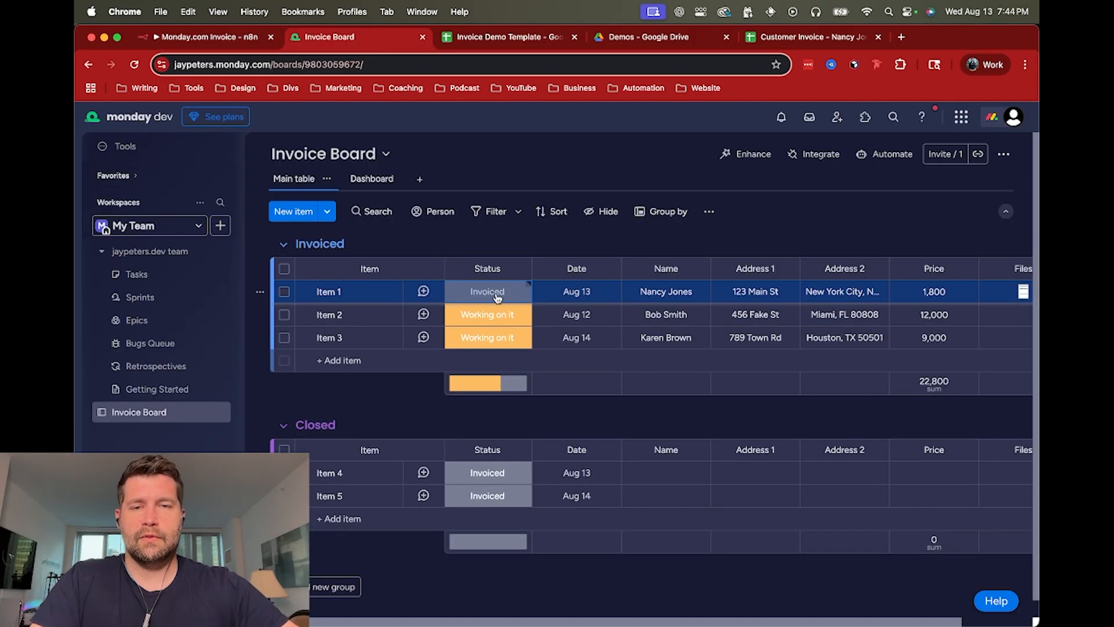
{"action": "scroll", "coordinate": [496, 297], "scroll_direction": "right", "scroll_amount": 2}
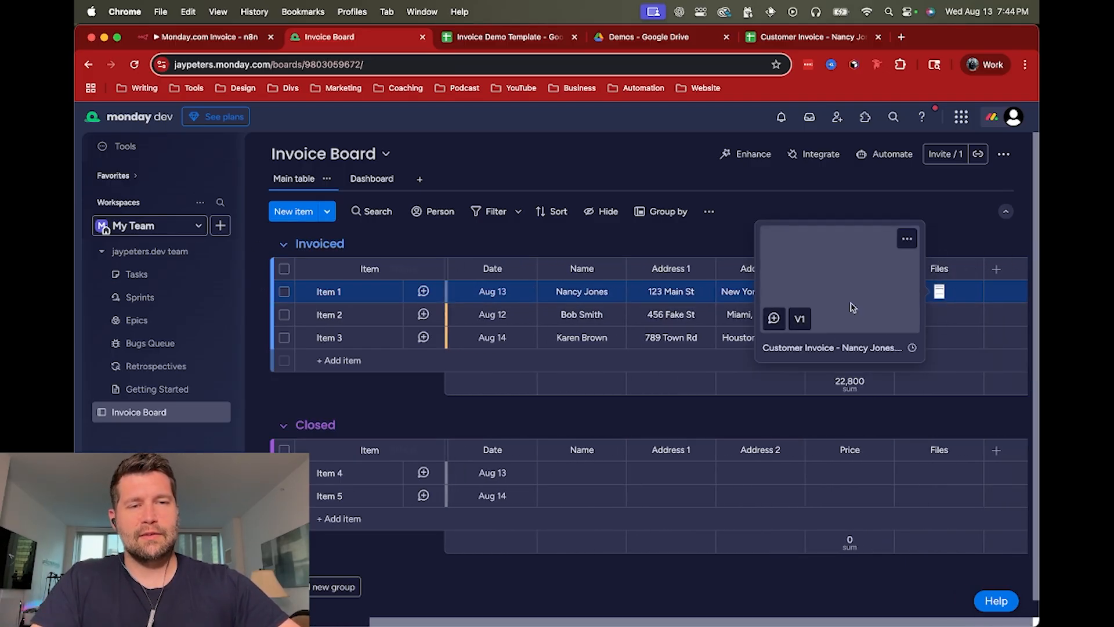
{"action": "scroll", "coordinate": [667, 301], "scroll_direction": "left", "scroll_amount": 2}
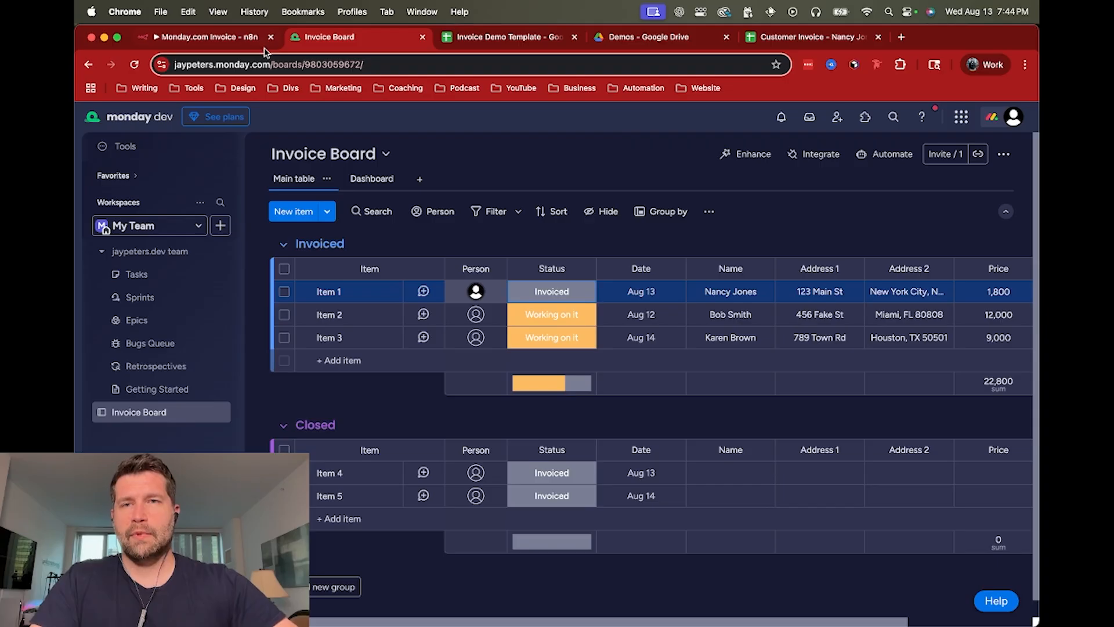
- Return to the n8n workflow, close the Monday.com Update Status node and test the entire workflow
{"action": "left_click", "coordinate": [209, 37]}
{"action": "left_click", "coordinate": [746, 133]}
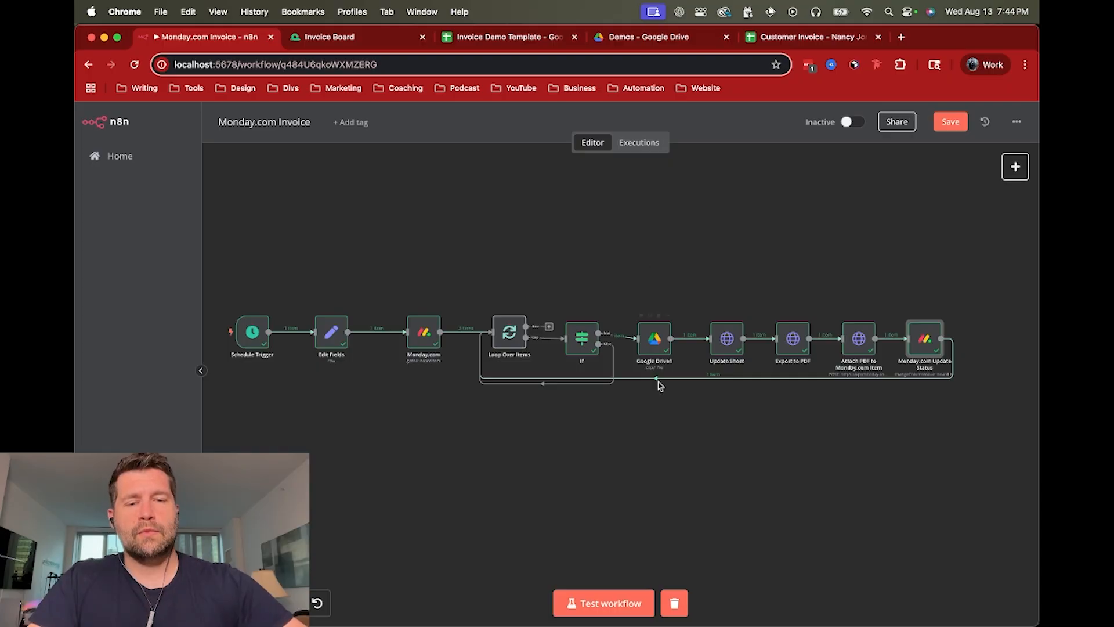
{"action": "left_click", "coordinate": [606, 597]}
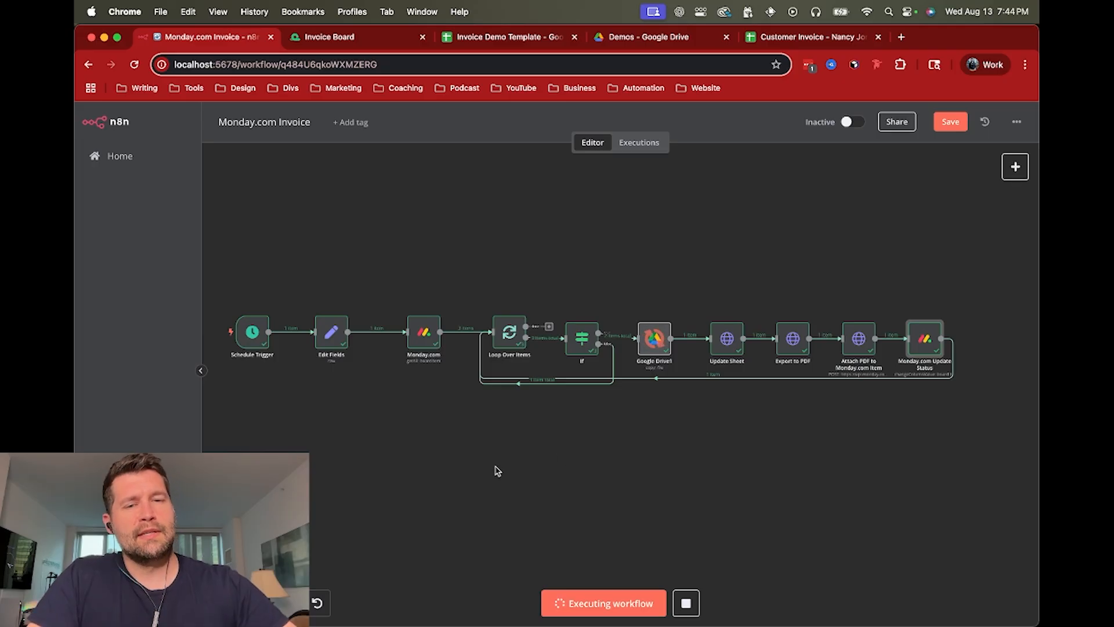
- Switch to the Monday.com Invoice Board and check the Status and Files columns of Items 2 and 3
{"action": "left_click", "coordinate": [383, 39]}
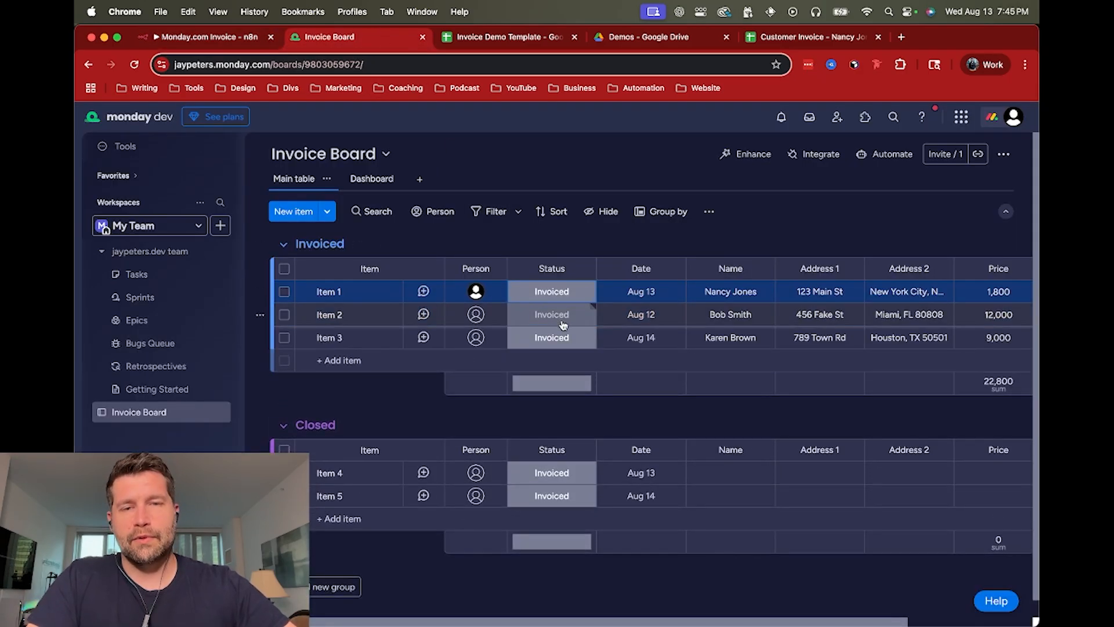
{"action": "scroll", "coordinate": [562, 322], "scroll_direction": "right", "scroll_amount": 3}
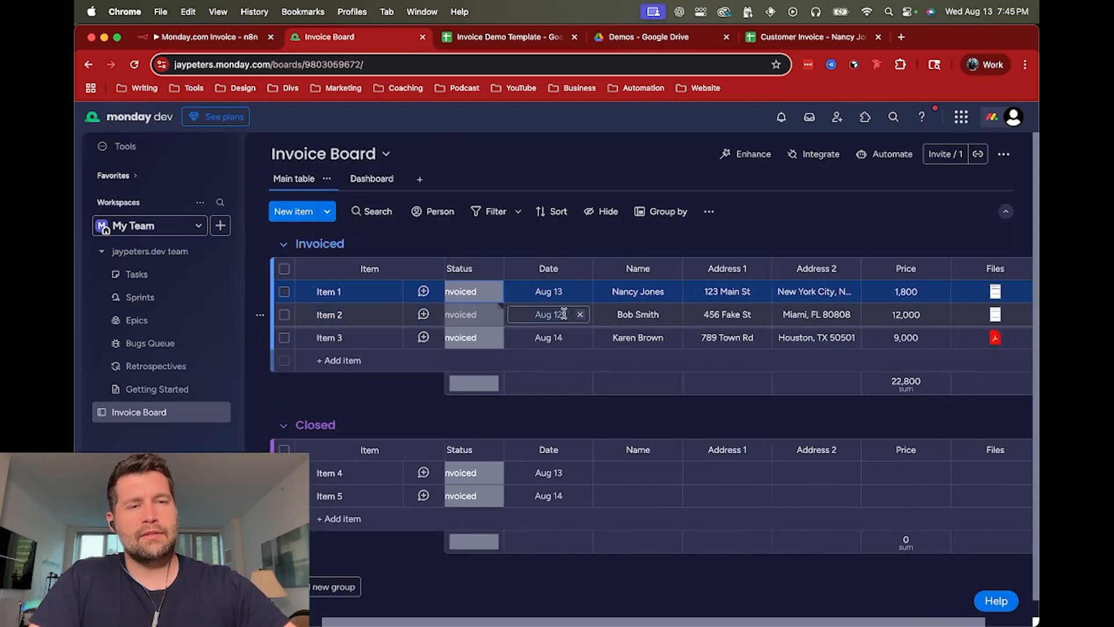
{"action": "scroll", "coordinate": [563, 314], "scroll_direction": "right", "scroll_amount": 2}
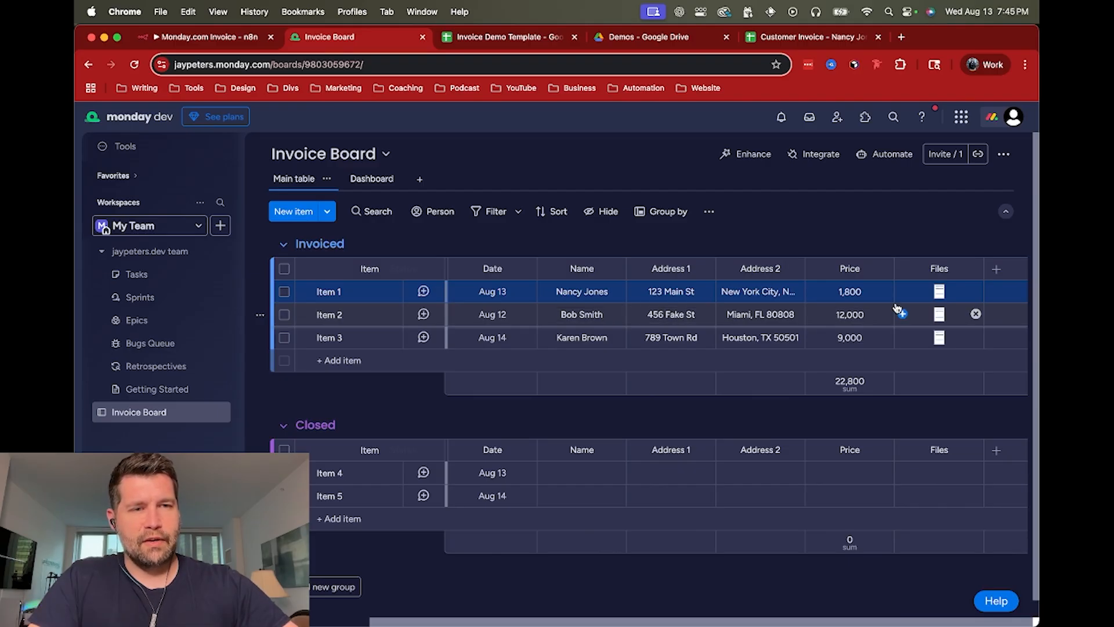
- Open the invoice PDF attached to Item 2, review its recipient details, amount and total, and close the preview
{"action": "left_click", "coordinate": [938, 314]}
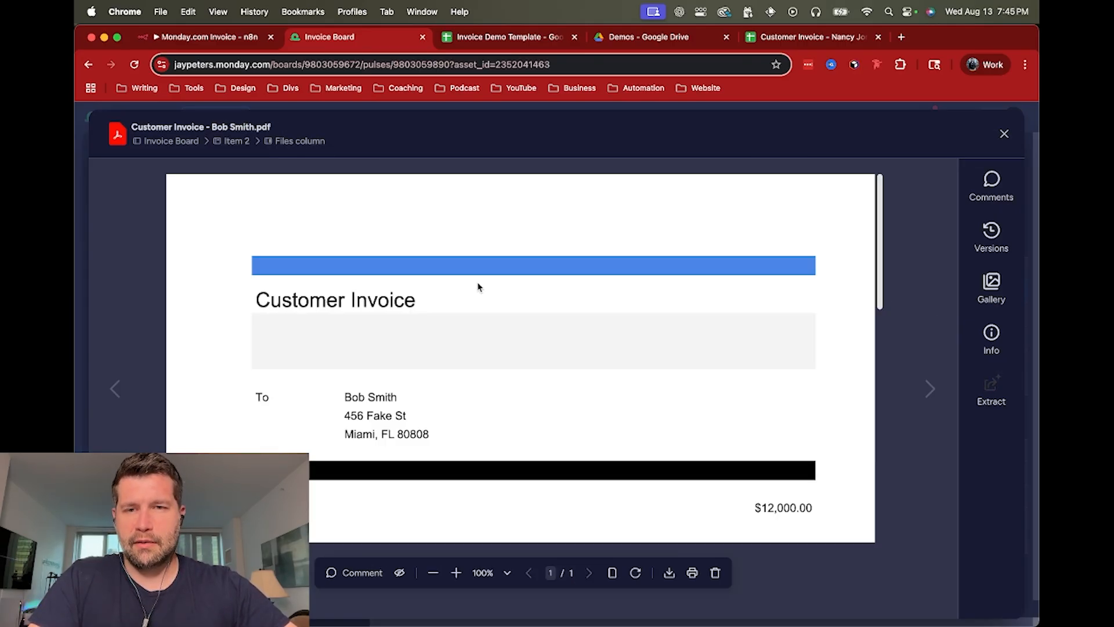
{"action": "scroll", "coordinate": [491, 315], "scroll_direction": "down", "scroll_amount": 3}
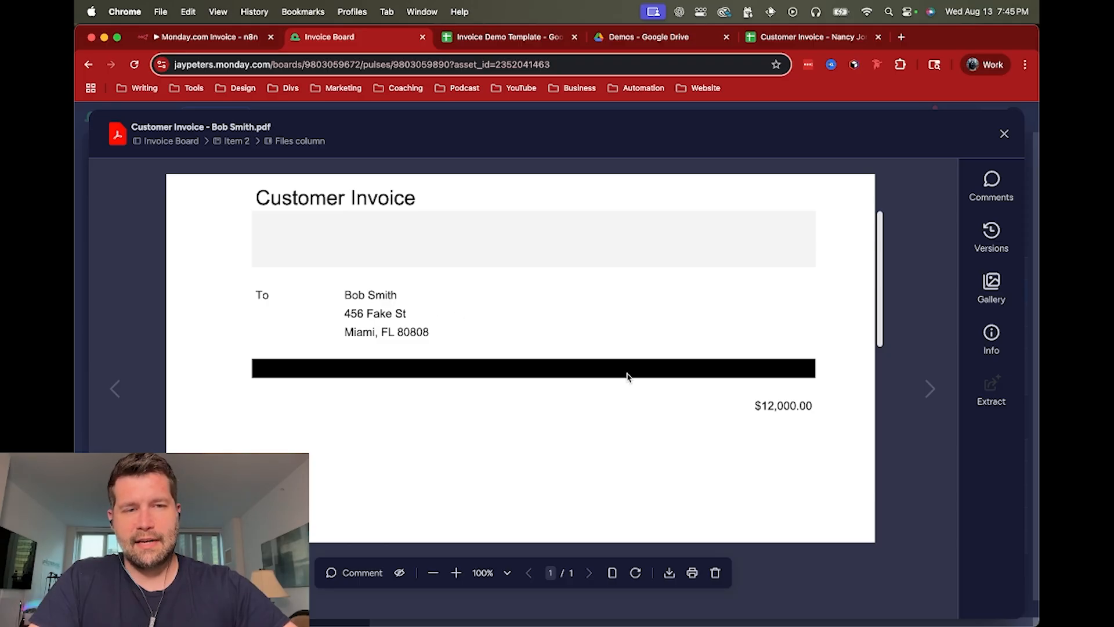
{"action": "scroll", "coordinate": [692, 379], "scroll_direction": "down", "scroll_amount": 10}
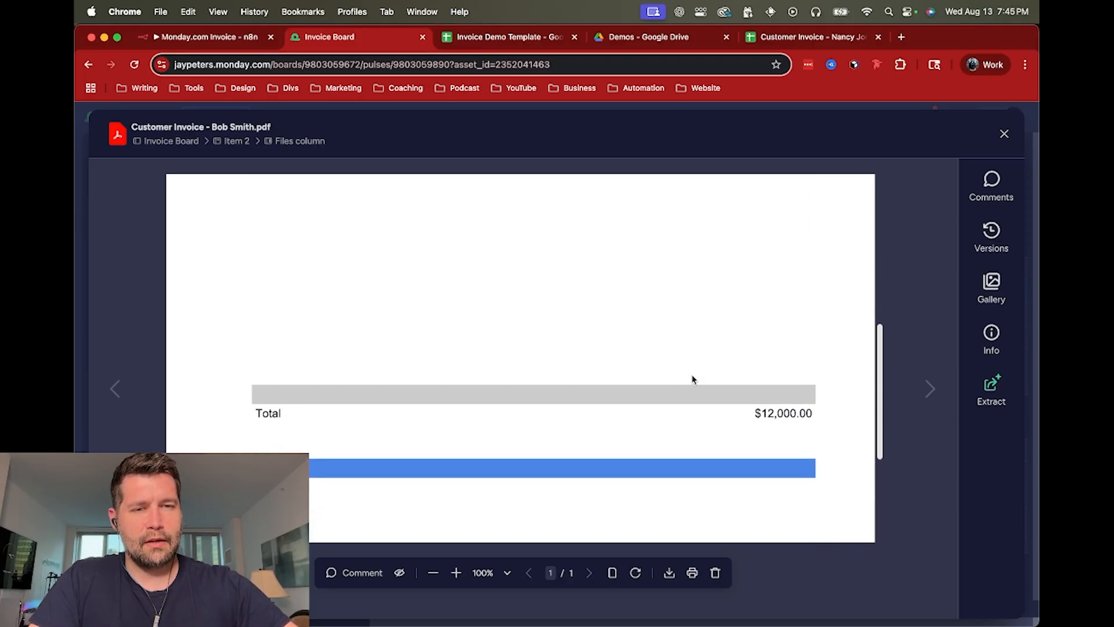
{"action": "scroll", "coordinate": [692, 379], "scroll_direction": "up", "scroll_amount": 10}
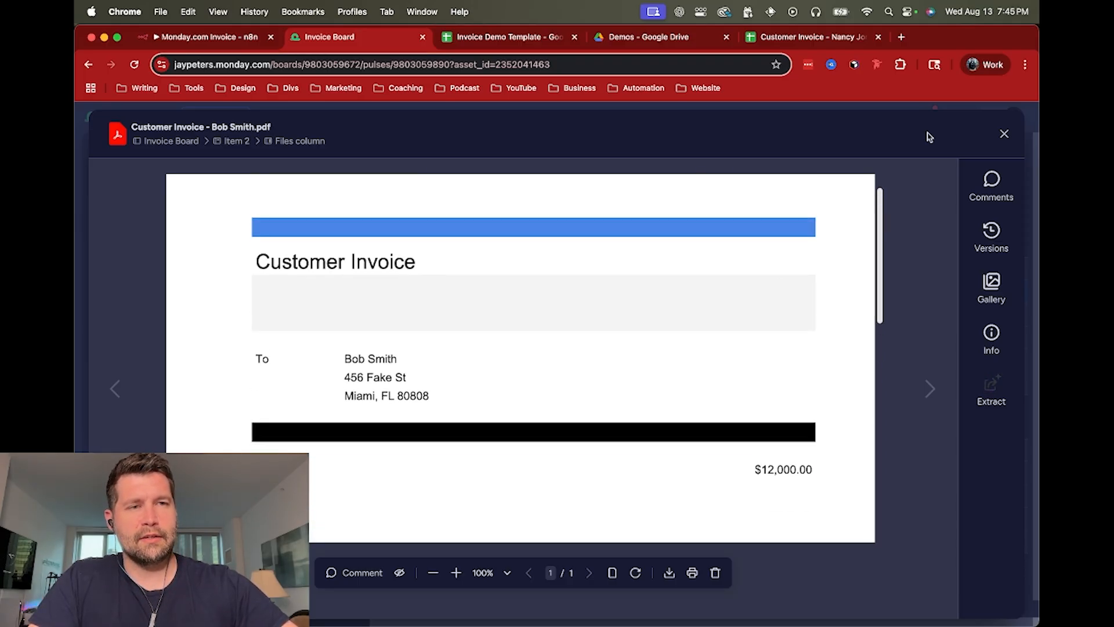
{"action": "left_click", "coordinate": [1004, 134]}
- Open the invoice PDF attached to Item 3, review its recipient details, amount and total, and close the preview
{"action": "mouse_move", "coordinate": [940, 338]}
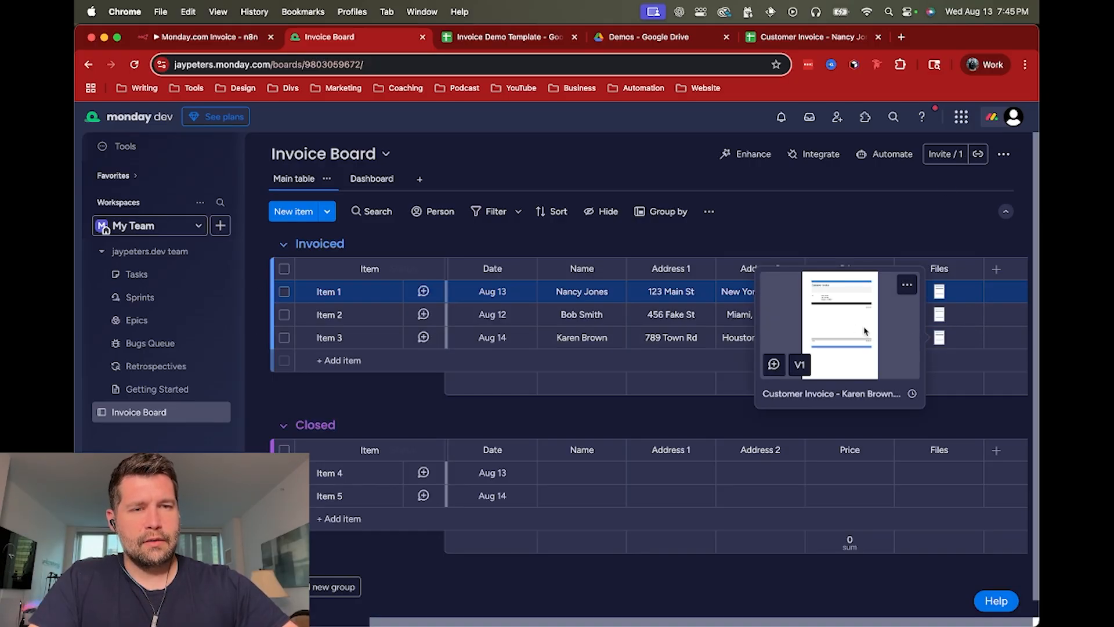
{"action": "left_click", "coordinate": [940, 337]}
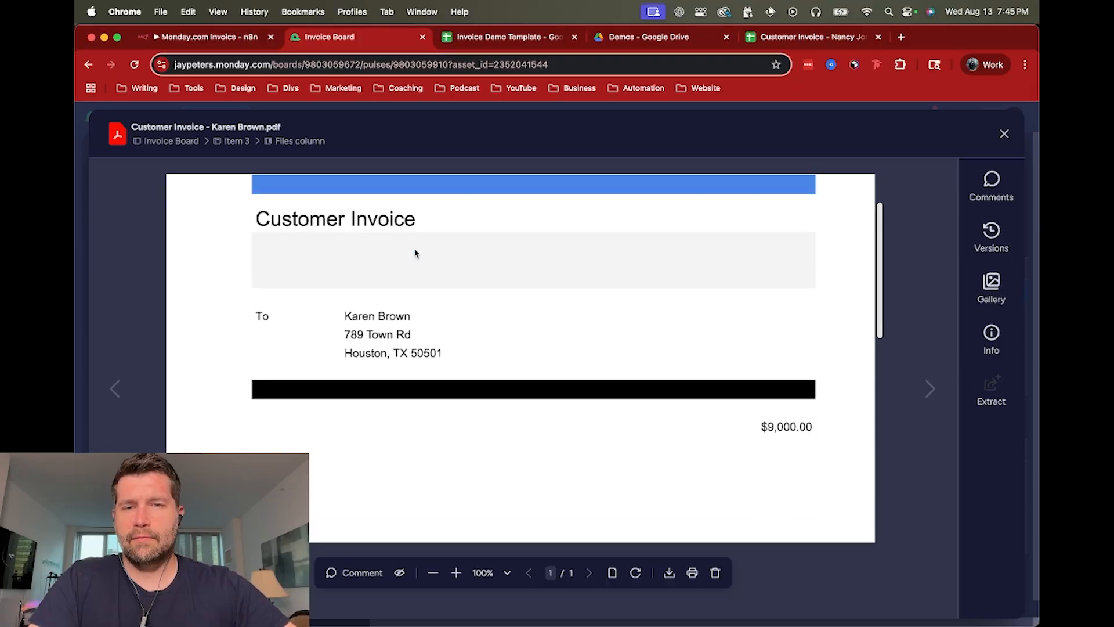
{"action": "scroll", "coordinate": [415, 253], "scroll_direction": "down", "scroll_amount": 1}
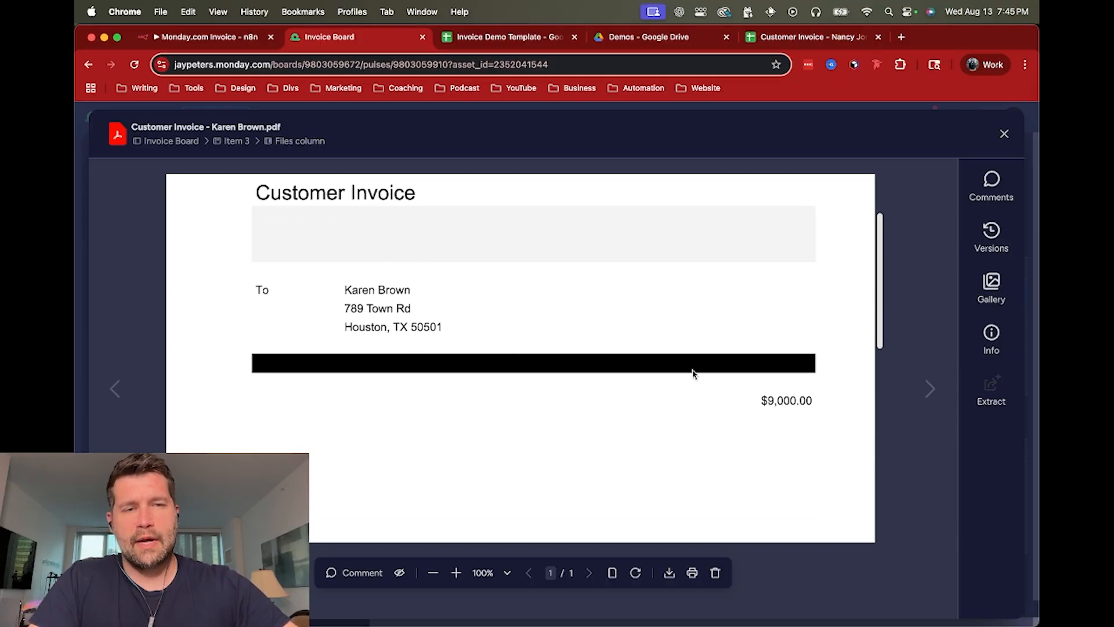
{"action": "scroll", "coordinate": [641, 398], "scroll_direction": "down", "scroll_amount": 5}
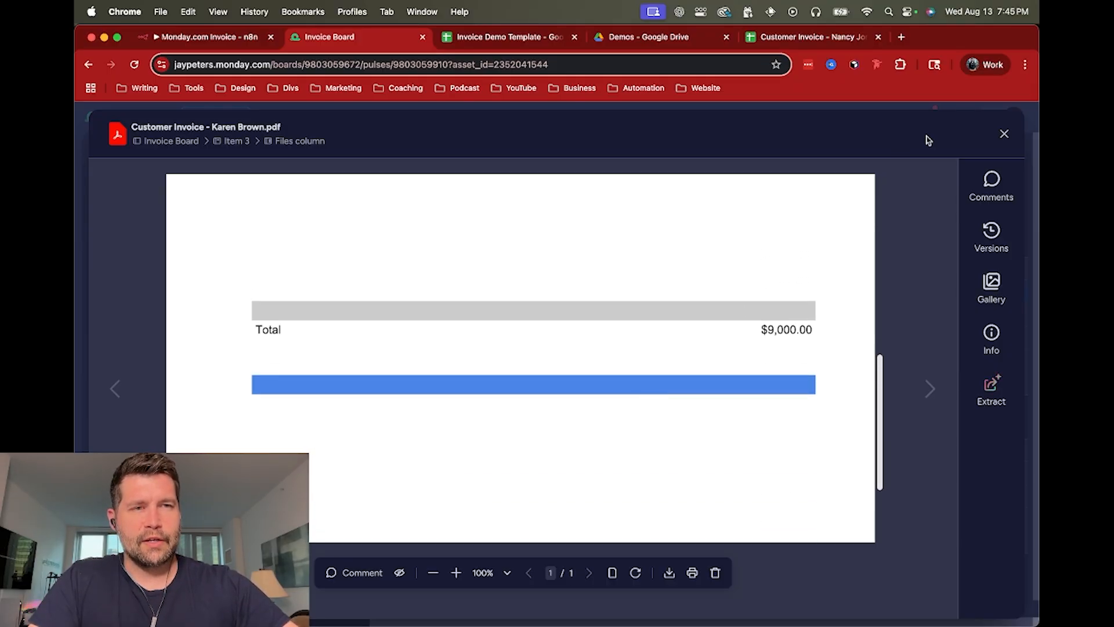
{"action": "left_click", "coordinate": [1003, 138]}
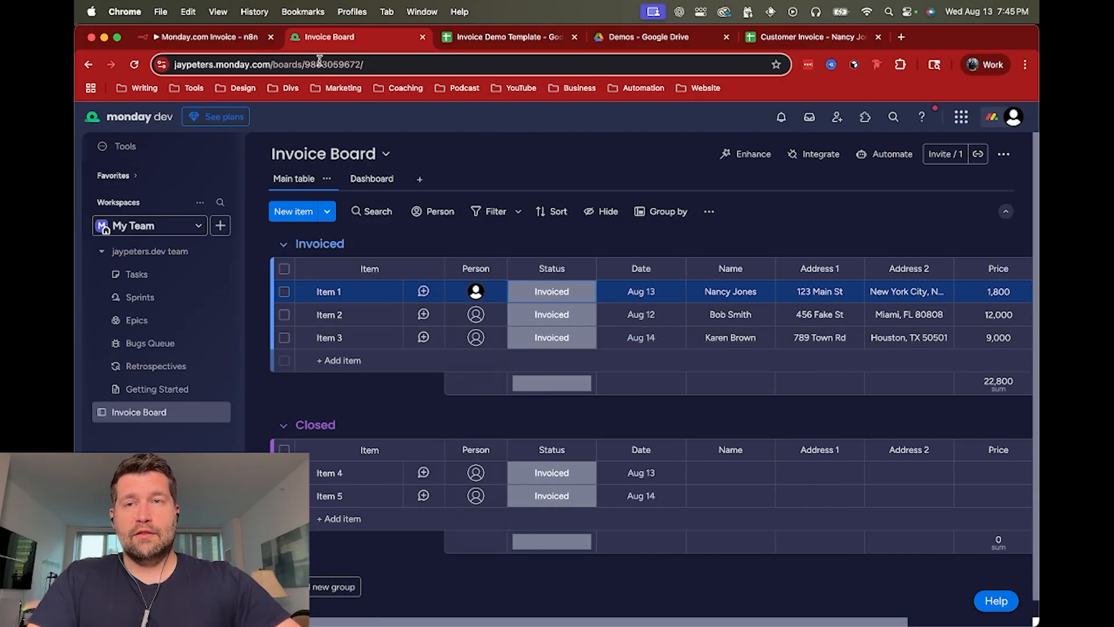
- Review the n8n workflow alongside the Invoice Board and the Invoice Demo Template sheet, finishing on the workflow canvas
{"action": "left_click", "coordinate": [243, 39]}
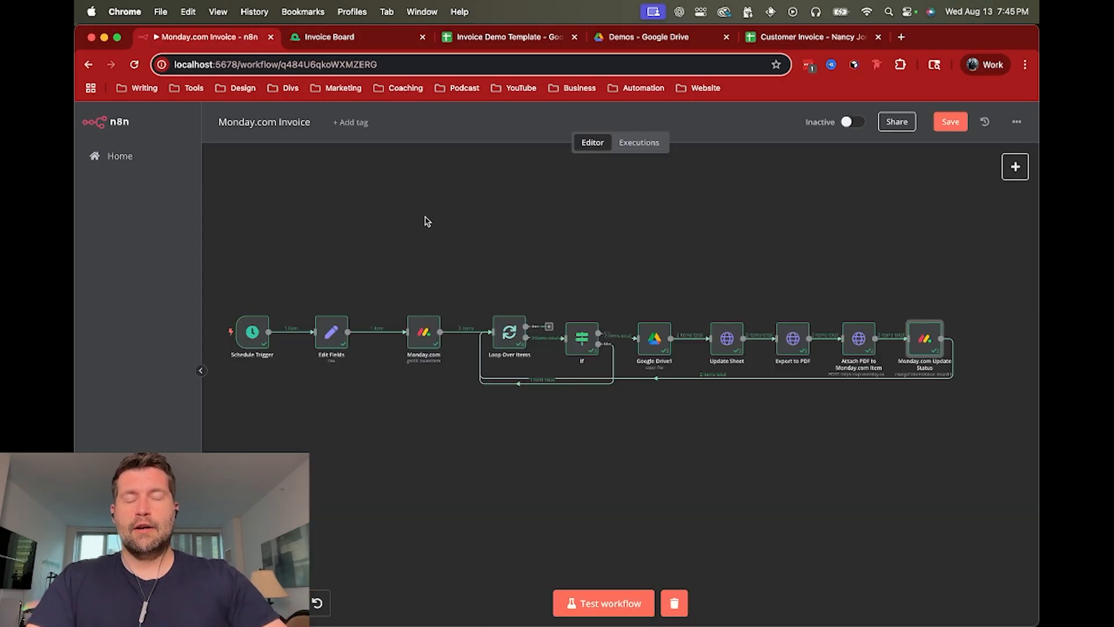
{"action": "left_click", "coordinate": [382, 42]}
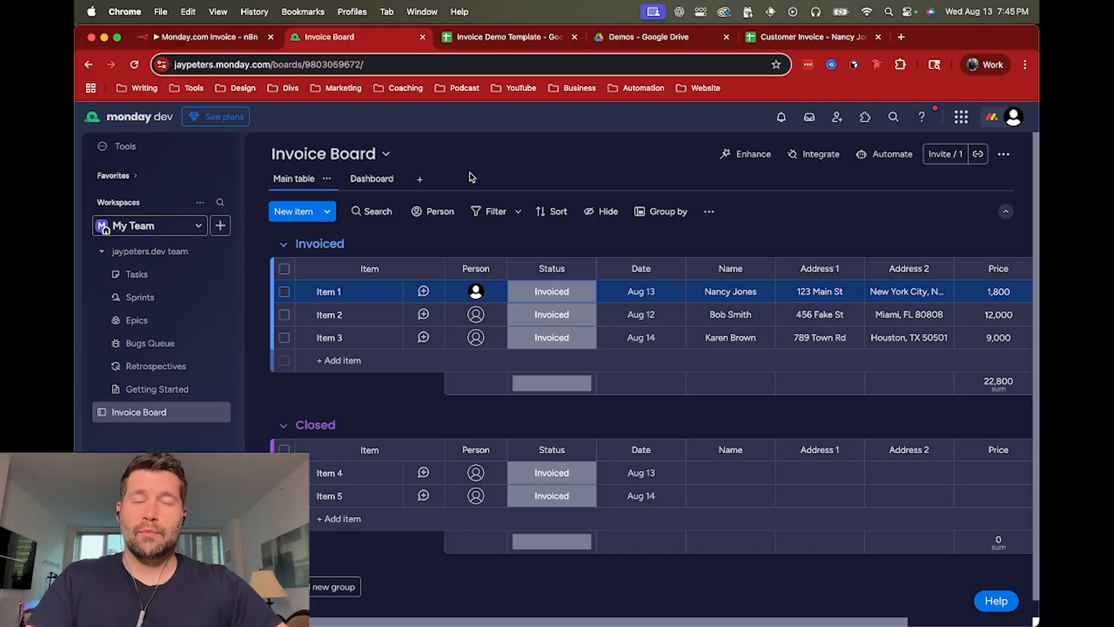
{"action": "left_click", "coordinate": [226, 38]}
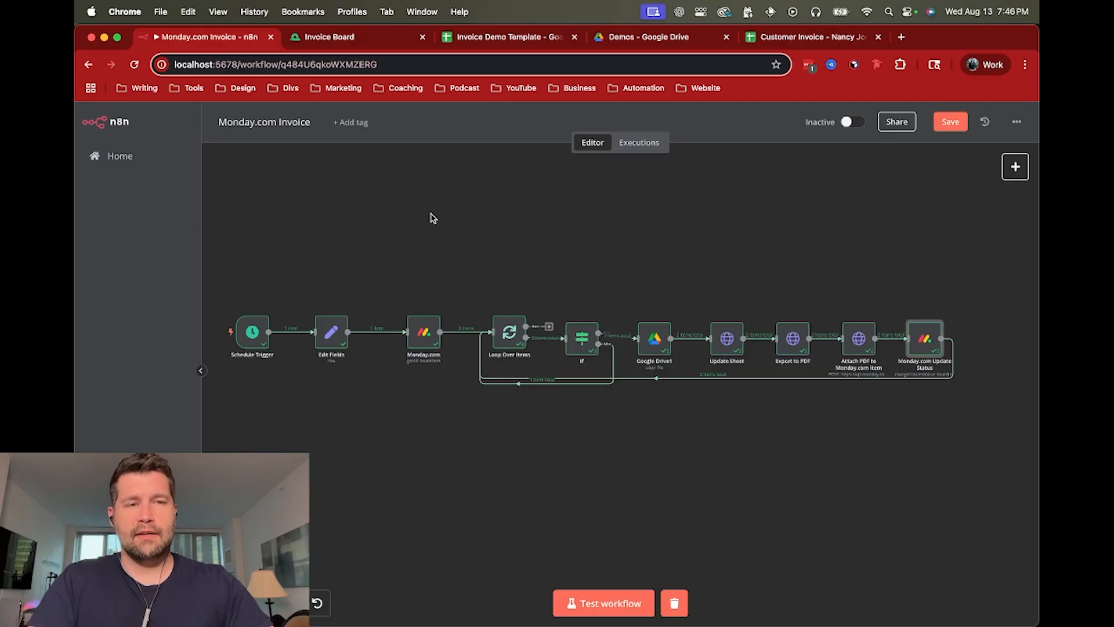
{"action": "left_click", "coordinate": [493, 39]}
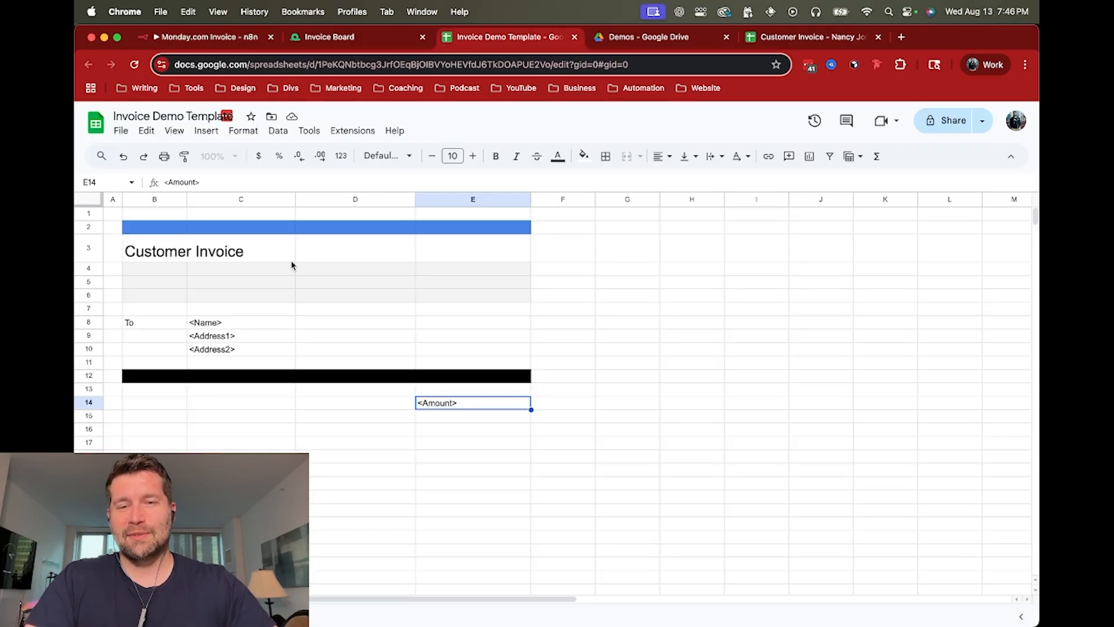
{"action": "left_click", "coordinate": [356, 36]}
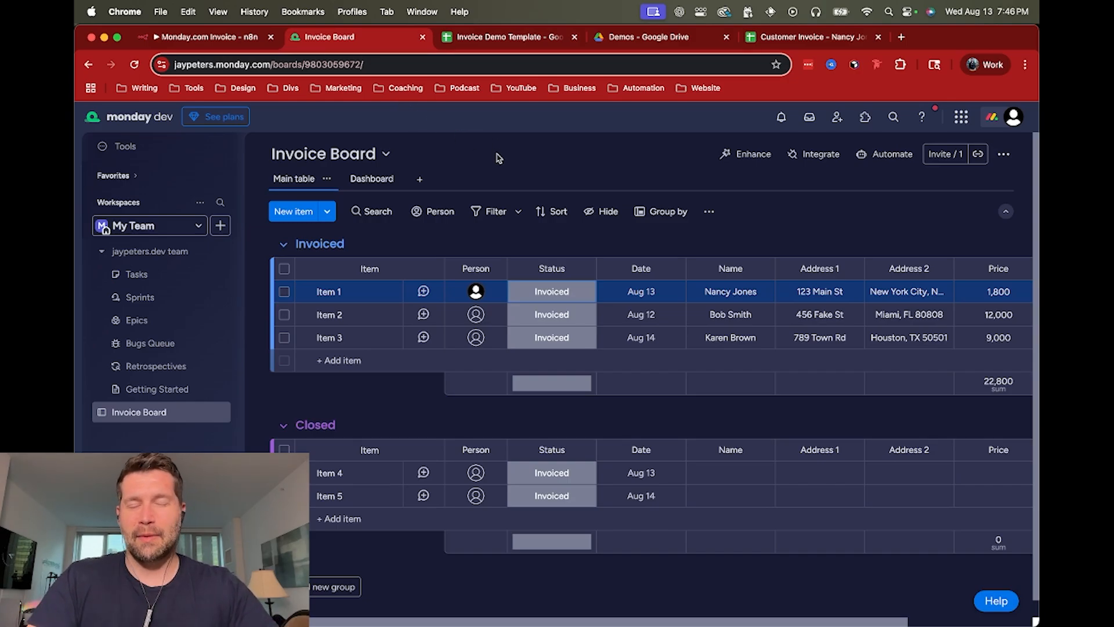
{"action": "left_click", "coordinate": [235, 37]}
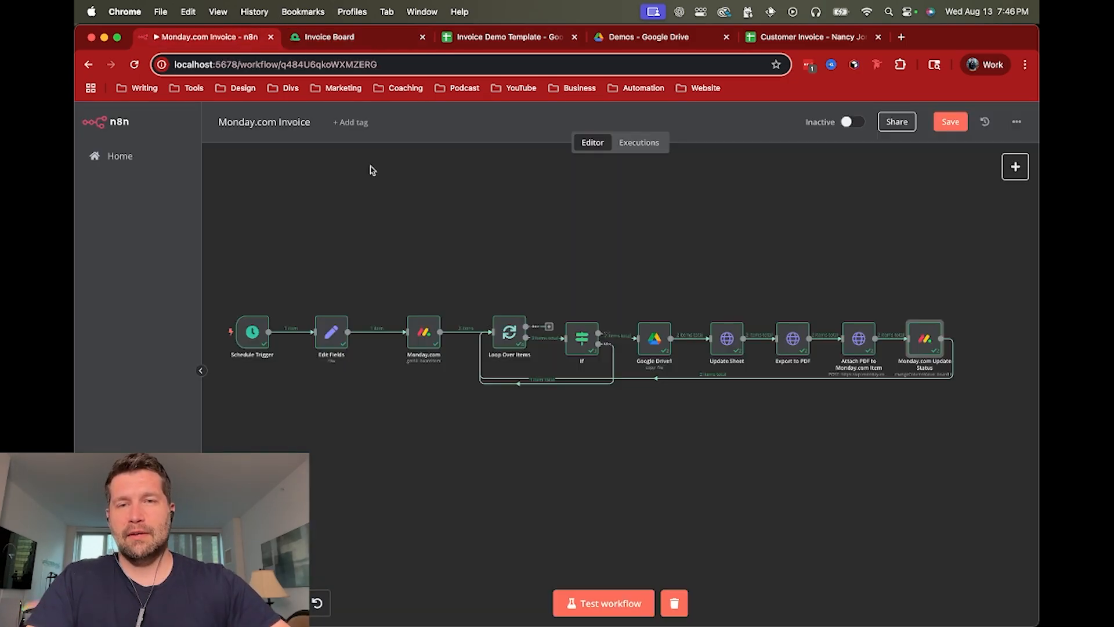